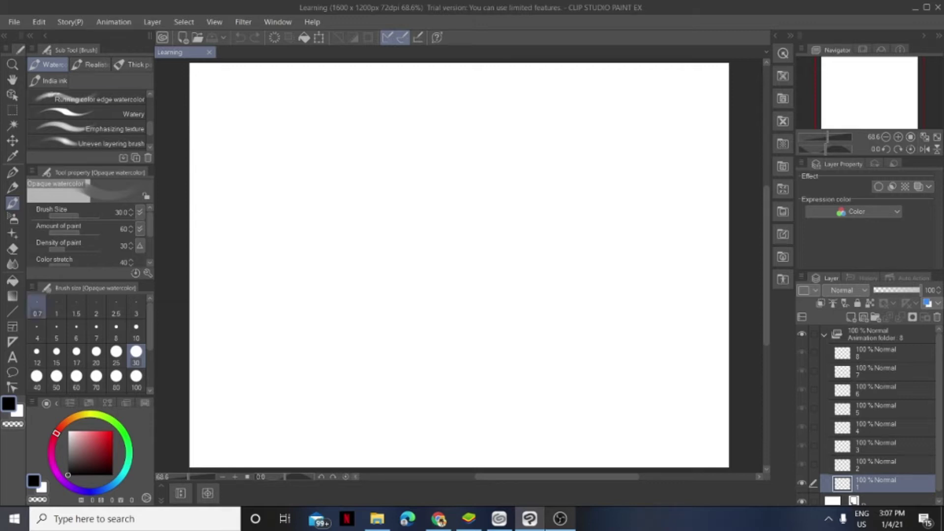
Sketch a large rounded outline with a small eye-like shape inside using brush size 10, and undo these strokes
left_click(136, 329)
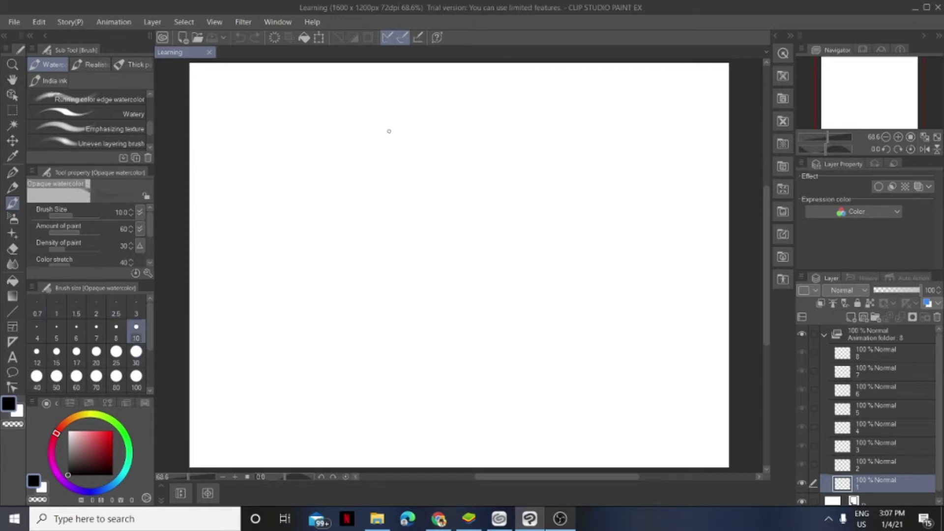
mouse_move(372, 145)
left_mouse_down()
mouse_move(365, 182)
mouse_move(374, 211)
mouse_move(395, 226)
mouse_move(447, 226)
mouse_move(520, 191)
mouse_move(534, 165)
mouse_move(538, 116)
mouse_move(528, 96)
mouse_move(486, 64)
mouse_move(416, 64)
mouse_move(364, 97)
mouse_move(367, 169)
left_mouse_up()
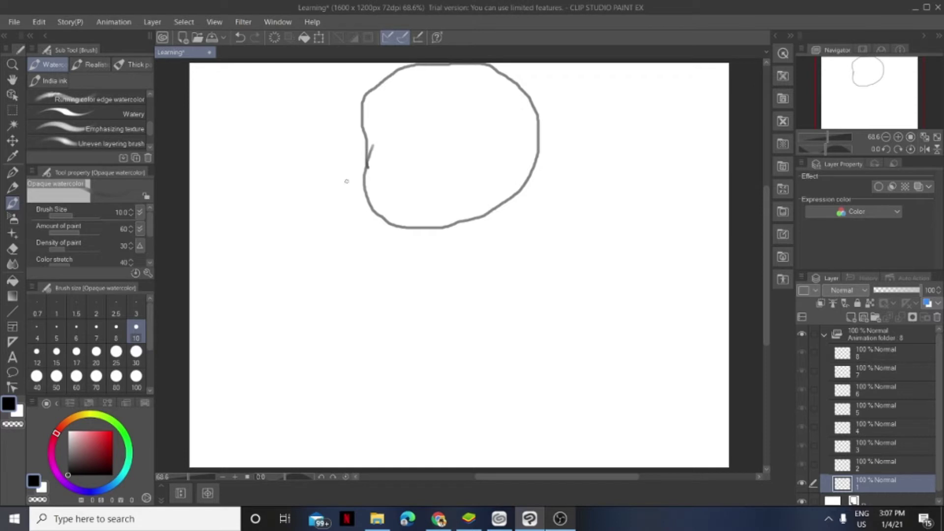
mouse_move(425, 89)
left_mouse_down()
mouse_move(406, 119)
mouse_move(436, 136)
mouse_move(434, 87)
mouse_move(418, 124)
left_mouse_up()
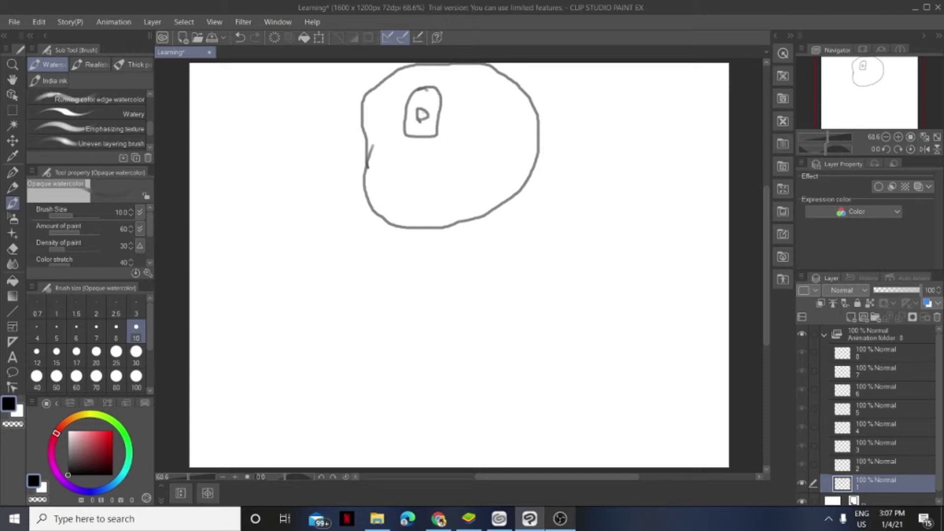
key("ctrl+z")
key("ctrl+z")
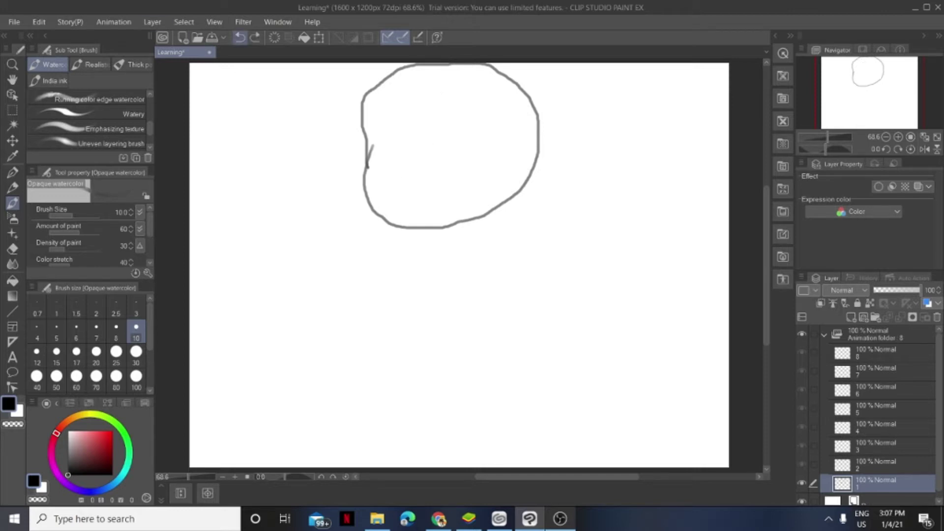
key("ctrl+z")
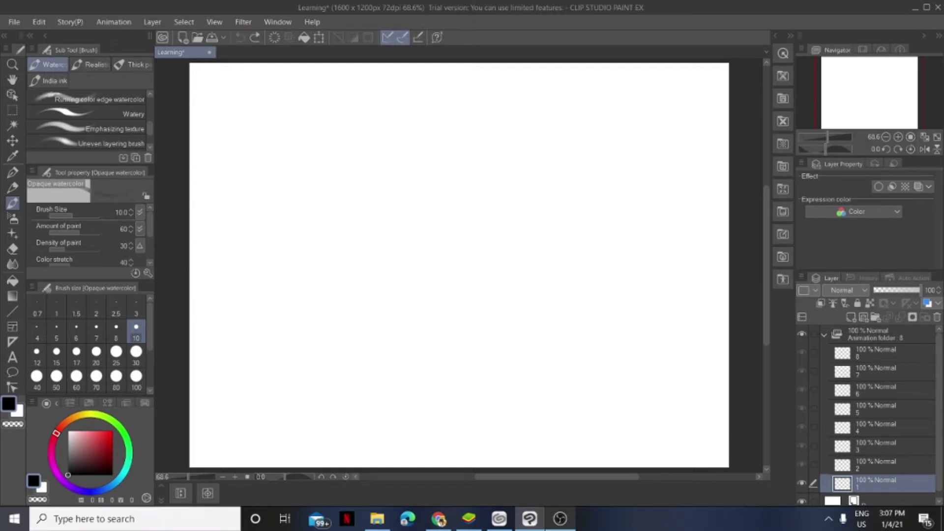
Test the size 10 brush in black with overlapping loops and a long near-vertical line, undoing each stroke
left_click_drag(68, 475, 112, 475)
mouse_move(394, 185)
left_mouse_down()
mouse_move(368, 273)
mouse_move(481, 191)
mouse_move(476, 238)
mouse_move(507, 274)
mouse_move(499, 252)
mouse_move(397, 241)
left_mouse_up()
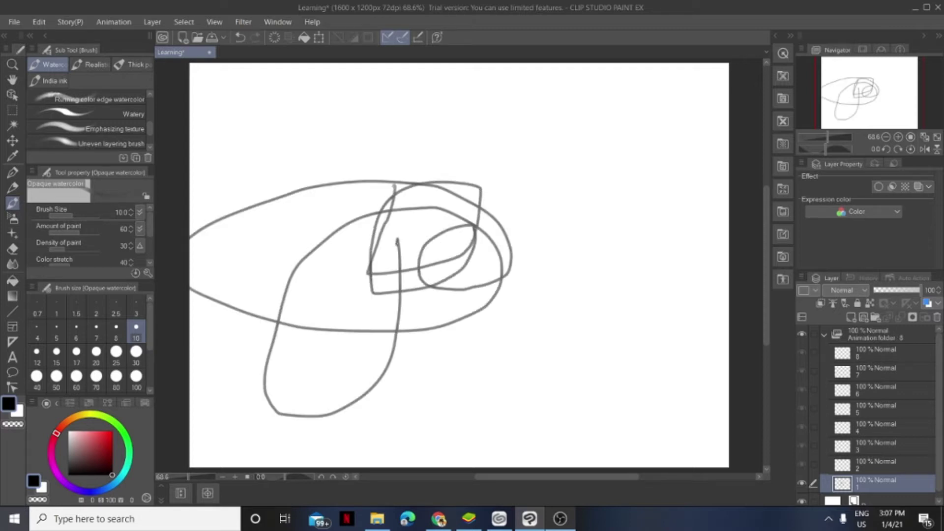
left_click(240, 36)
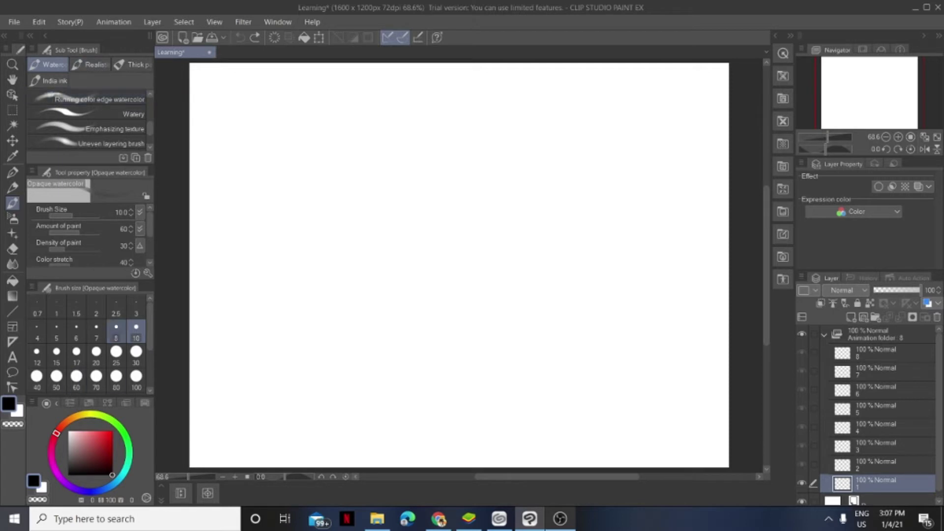
left_click_drag(87, 455, 112, 474)
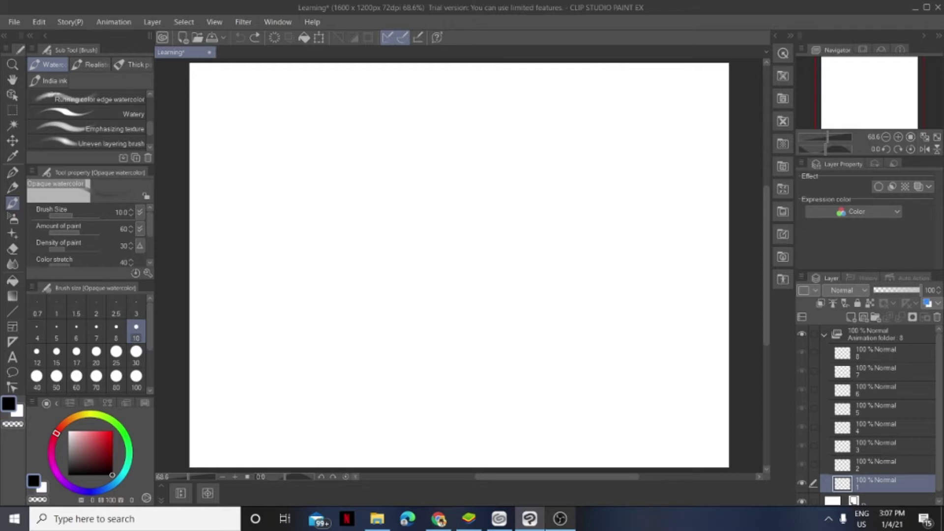
left_click_drag(516, 433, 490, 69)
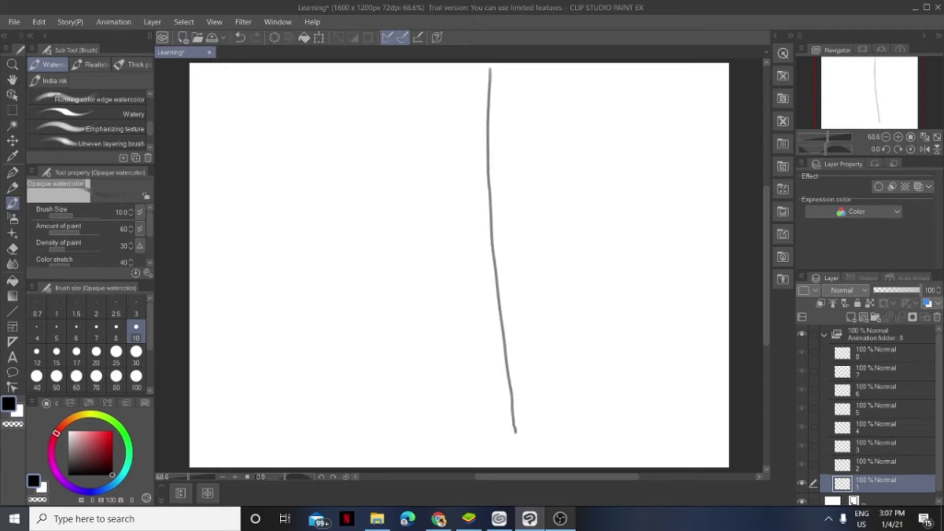
key("ctrl+z")
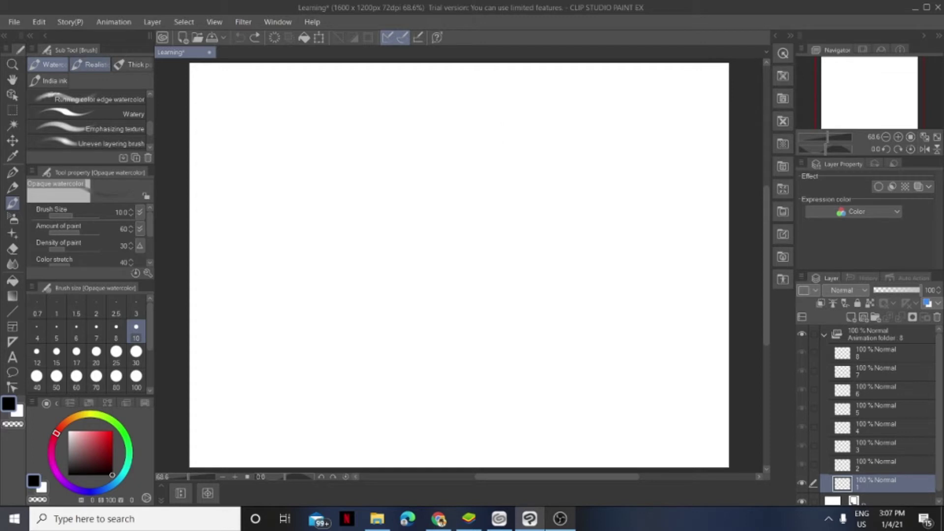
left_click(90, 65)
left_click(49, 65)
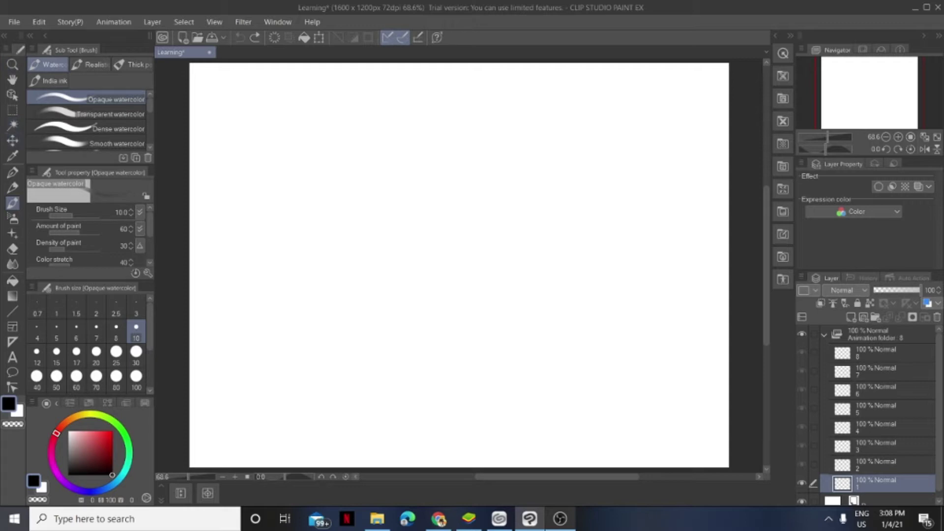
right_click(182, 38)
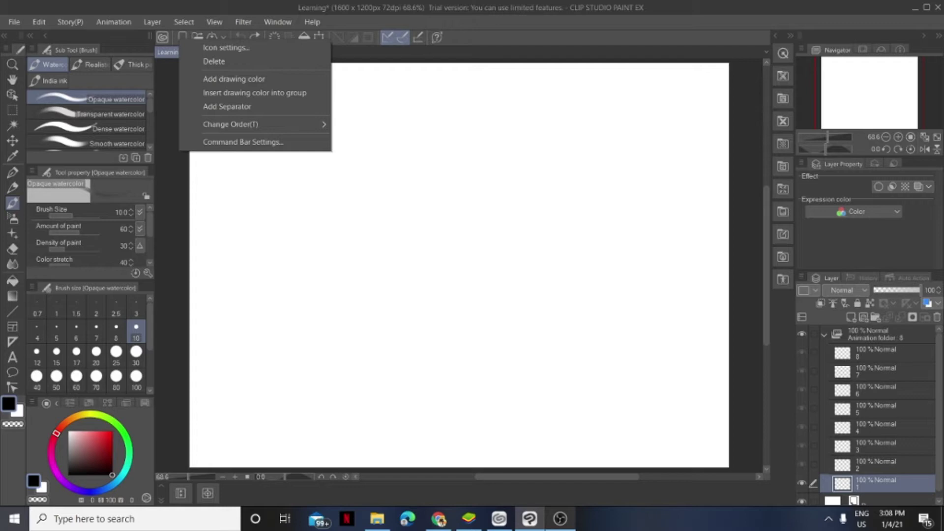
left_click(360, 70)
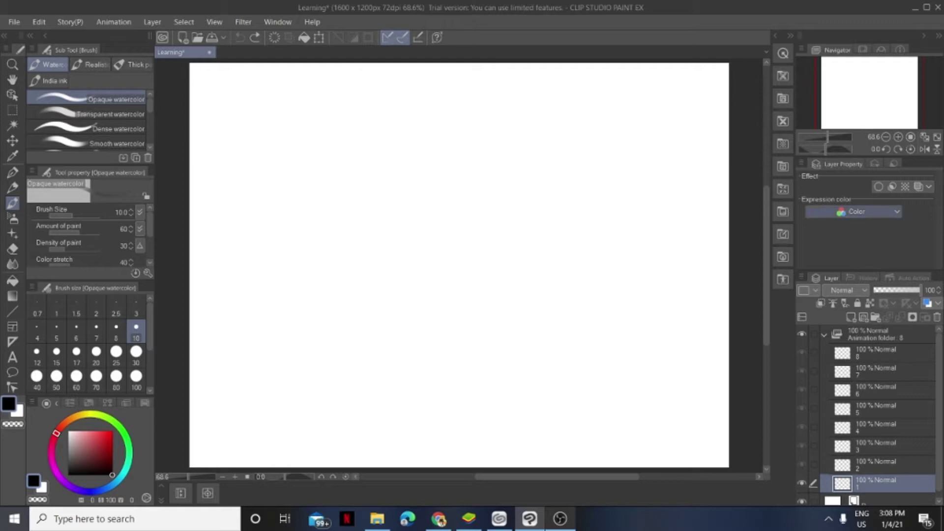
left_click(855, 212)
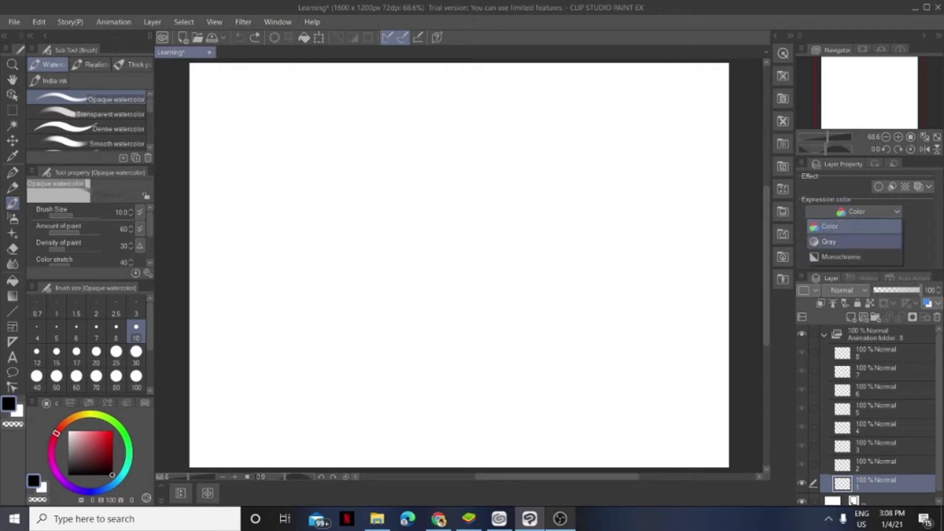
left_click(855, 212)
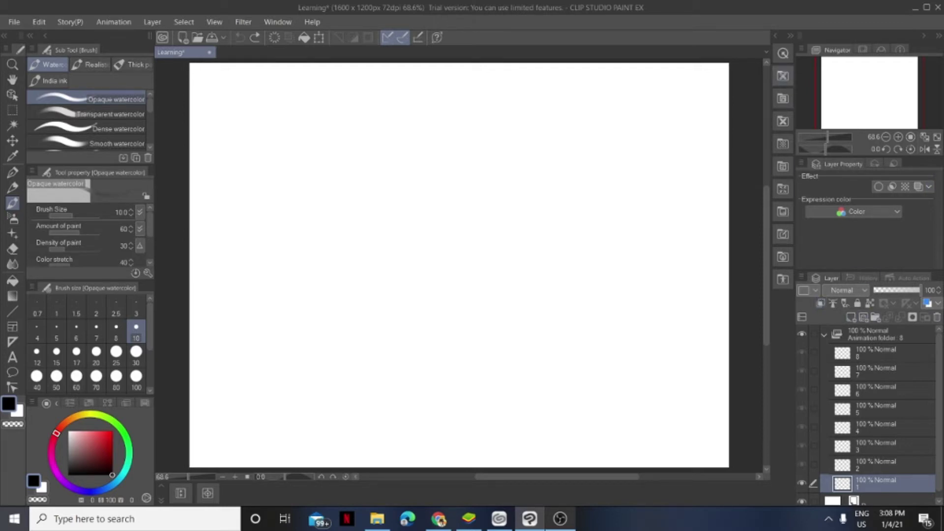
View the monochromatic pattern and manga material collections, undo the stray dot on the canvas, and collapse both collections
left_click(783, 99)
left_click(783, 122)
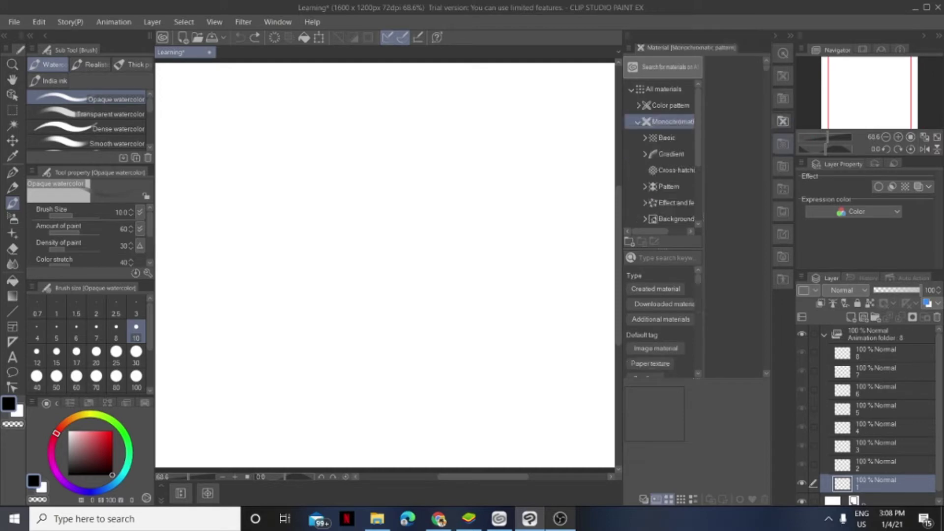
left_click_drag(783, 166, 793, 173)
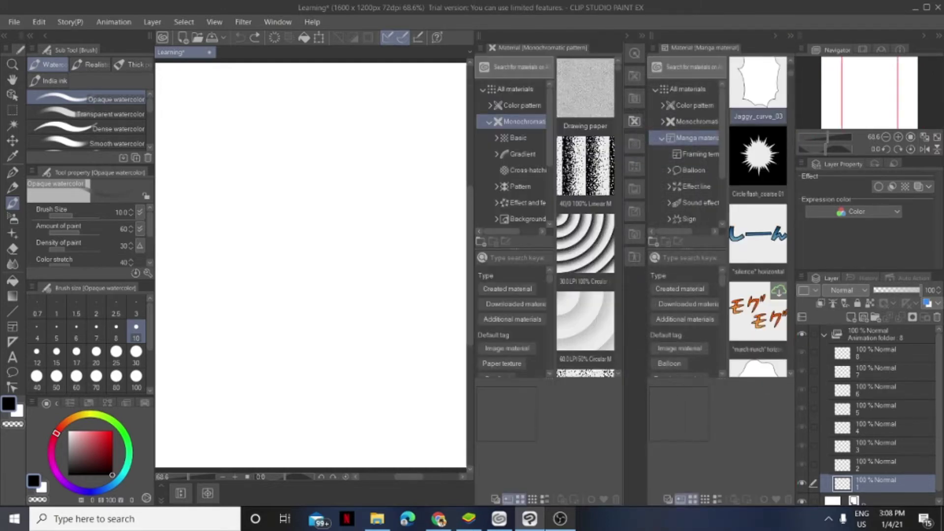
left_click(327, 258)
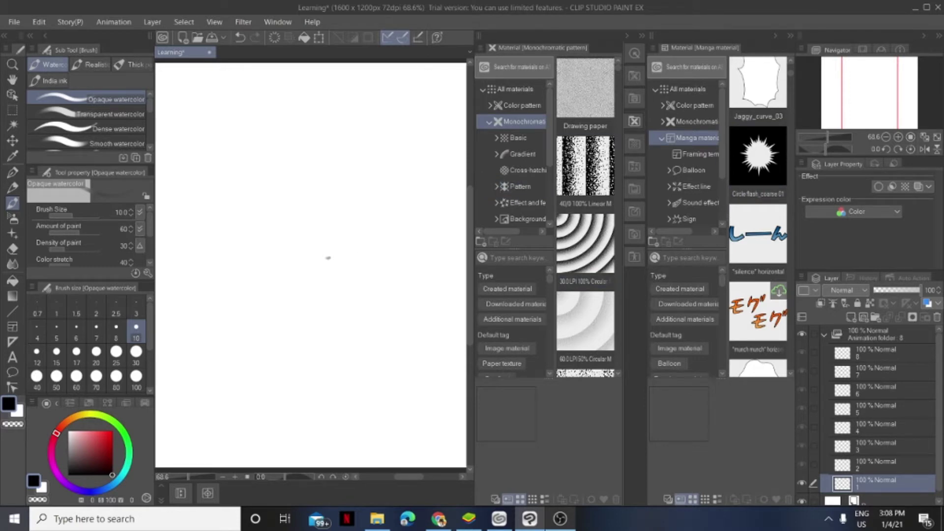
left_click(240, 38)
mouse_move(517, 249)
left_mouse_down()
mouse_move(517, 240)
mouse_move(517, 250)
left_mouse_up()
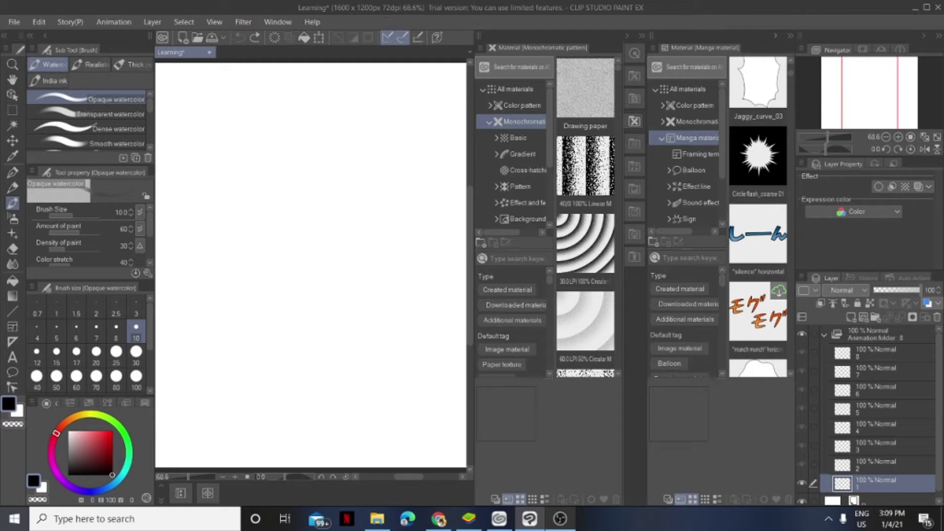
left_click(776, 36)
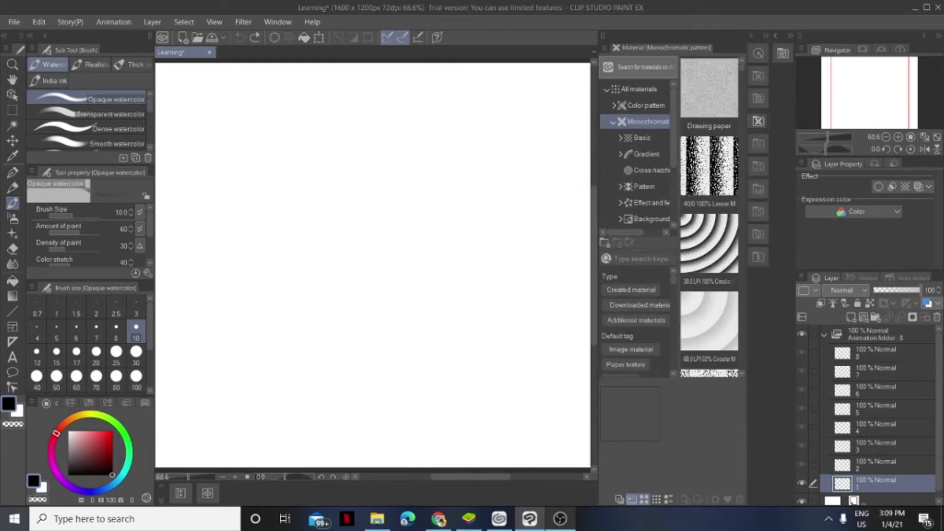
left_click(751, 36)
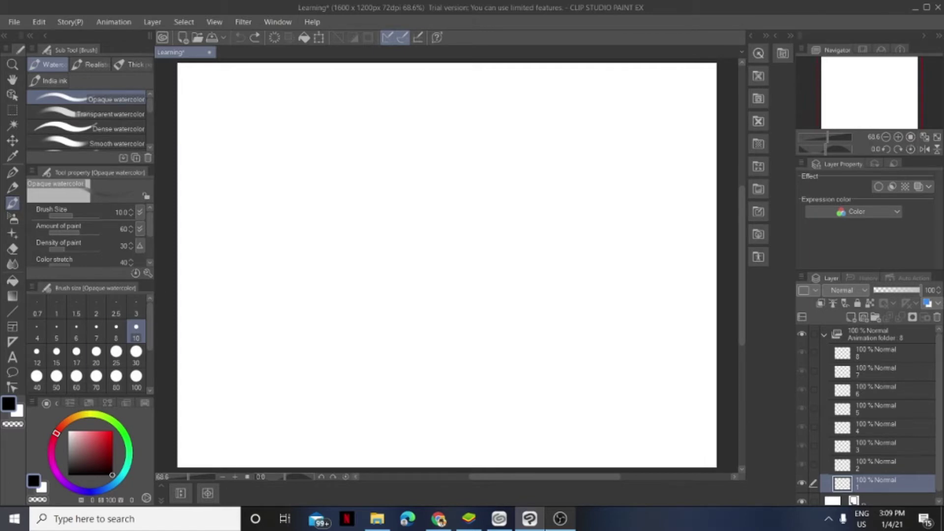
Set the brush size to 25 and try it with a short slanted black stroke that is undone
mouse_move(112, 475)
left_mouse_down()
mouse_move(86, 454)
mouse_move(69, 475)
left_mouse_up()
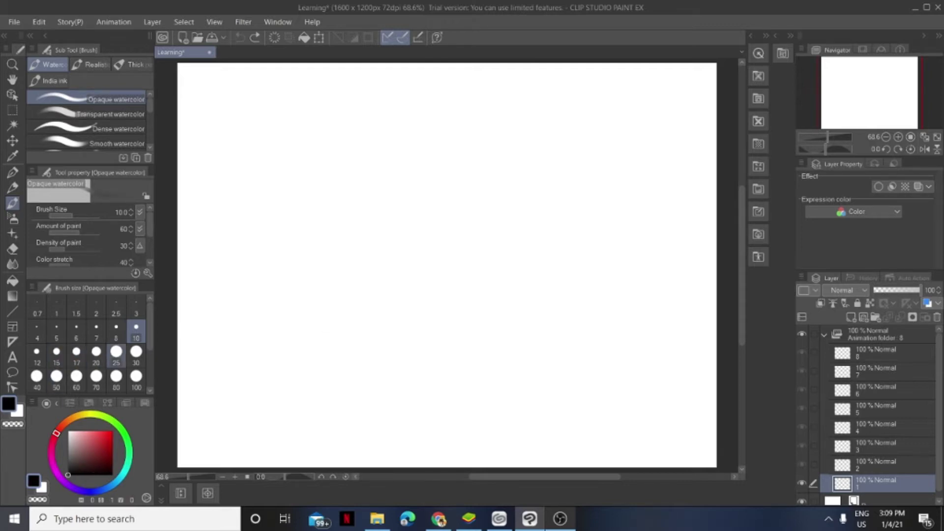
left_click(116, 351)
left_click_drag(453, 161, 408, 295)
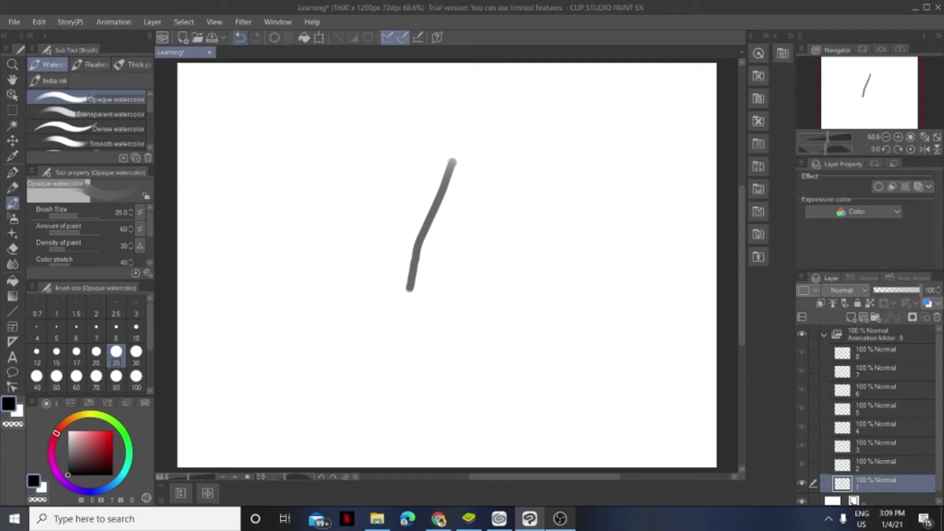
left_click(240, 38)
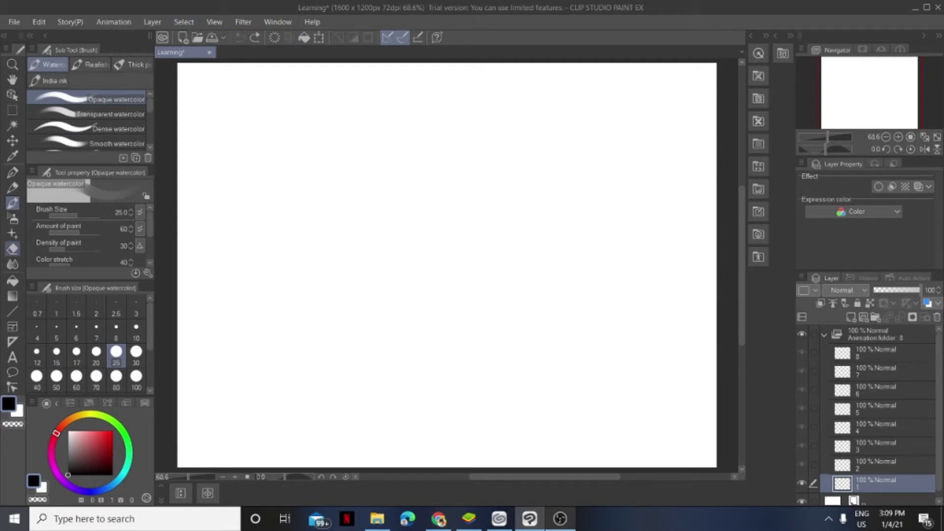
Set both the main and the sub drawing colour to black
left_click(103, 471)
left_click_drag(103, 470, 113, 476)
left_click(42, 488)
left_click_drag(68, 431, 112, 475)
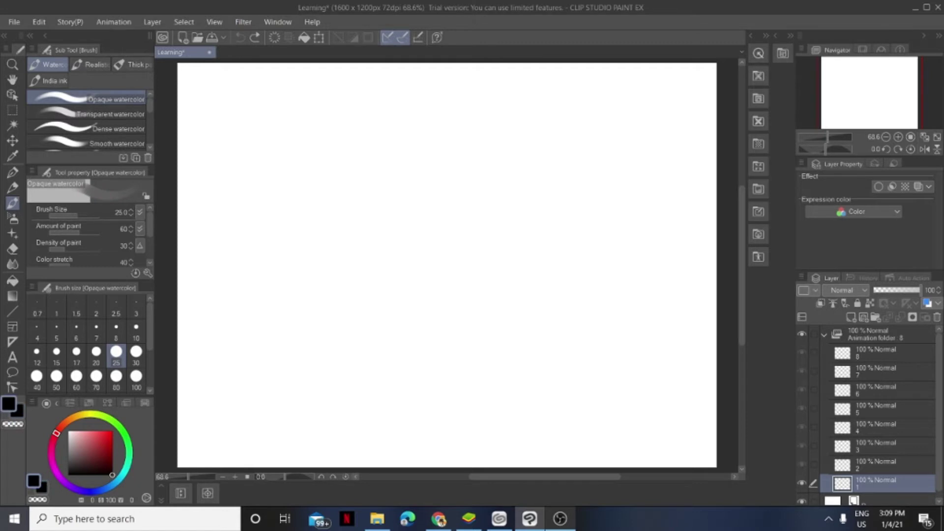
Paint a long near-vertical stroke and a curved stroke near the canvas's right edge in black, undoing both
mouse_move(359, 363)
left_mouse_down()
mouse_move(475, 293)
mouse_move(453, 243)
mouse_move(336, 362)
mouse_move(252, 423)
mouse_move(331, 133)
left_mouse_up()
key("ctrl+z")
mouse_move(715, 202)
left_mouse_down()
mouse_move(672, 213)
mouse_move(641, 250)
mouse_move(628, 421)
mouse_move(615, 459)
left_mouse_up()
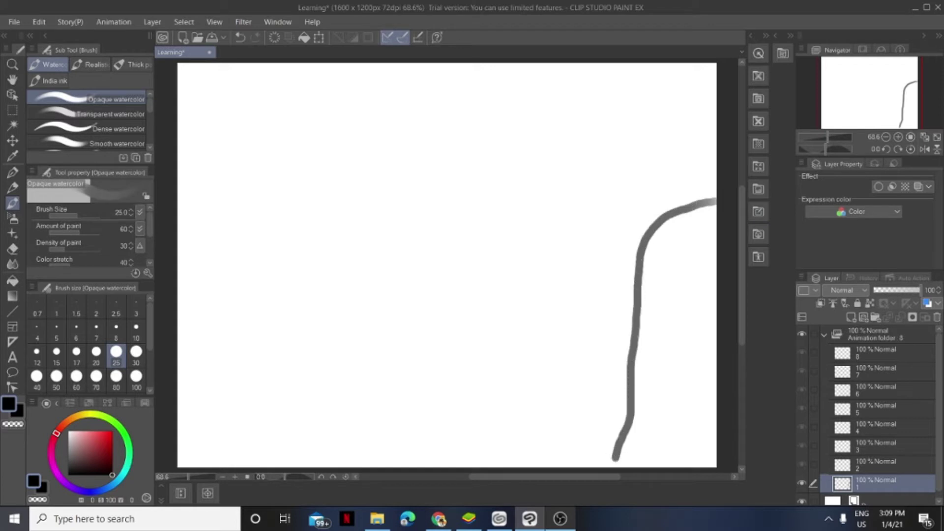
left_click(240, 37)
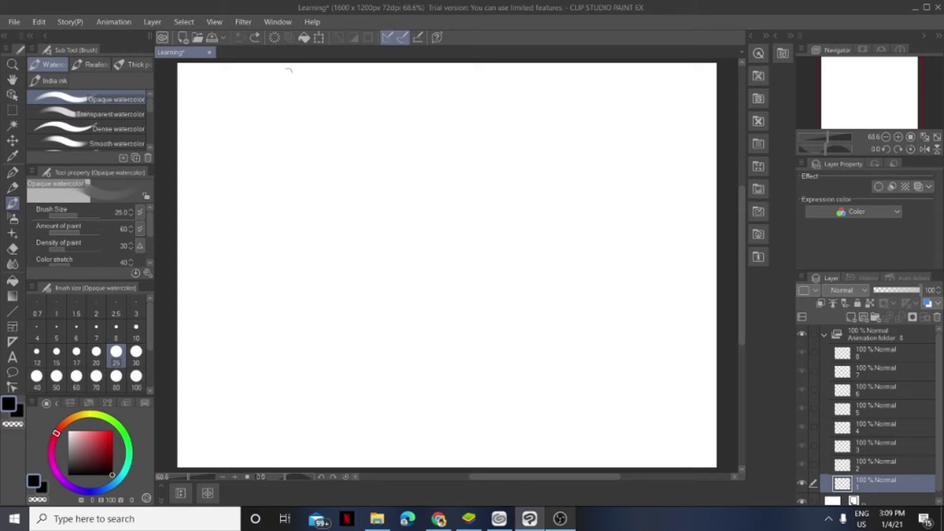
Choose a medium red drawing colour, scribble a looping stroke mid-canvas, and undo it
mouse_move(75, 458)
left_mouse_down()
mouse_move(91, 456)
mouse_move(97, 436)
left_mouse_up()
mouse_move(460, 180)
left_mouse_down()
mouse_move(509, 243)
mouse_move(503, 228)
mouse_move(484, 232)
mouse_move(357, 166)
left_mouse_up()
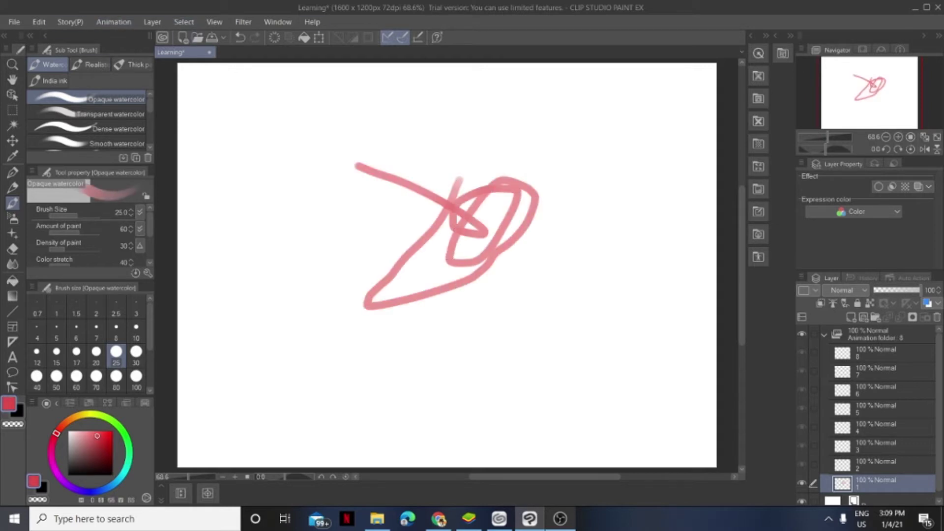
left_click(241, 37)
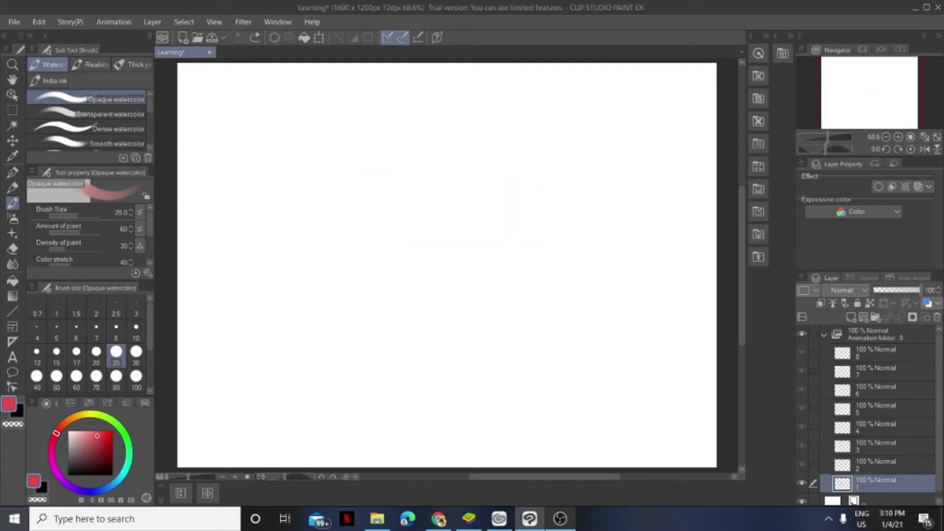
Change the hue to blue at its darkest shade and try it with a hooked stroke that is undone
mouse_move(85, 453)
left_mouse_down()
mouse_move(108, 473)
mouse_move(54, 470)
mouse_move(96, 491)
left_mouse_up()
left_click(112, 476)
left_click_drag(468, 188, 515, 348)
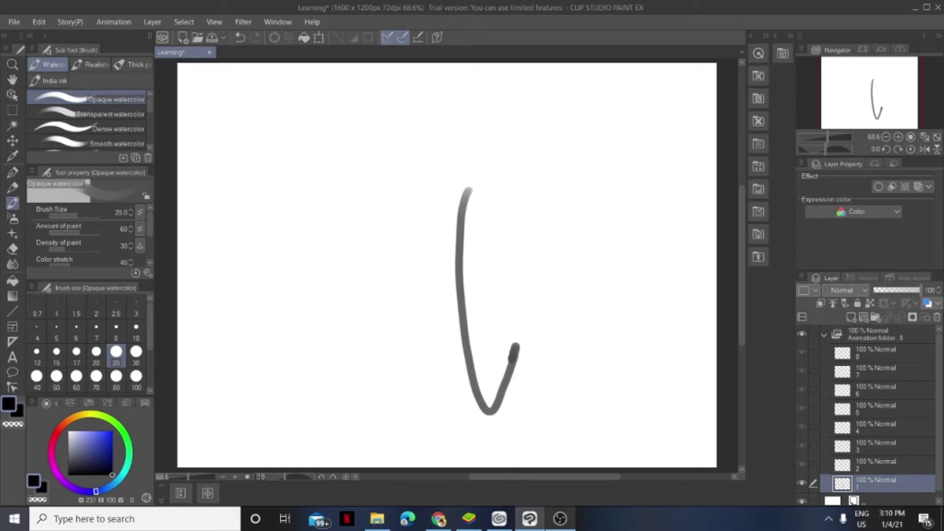
left_click(240, 38)
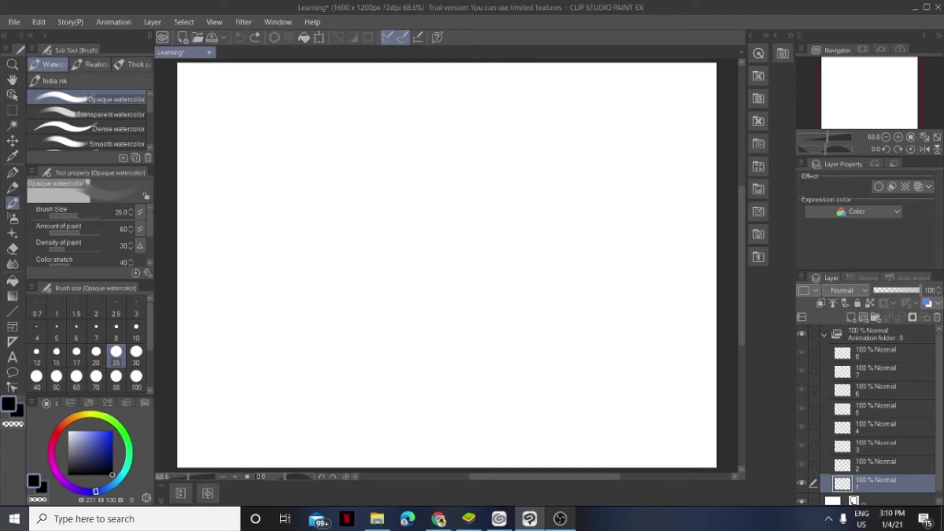
View the Relax (man) pose among the 3D pose materials and collapse the material collection
left_click(758, 257)
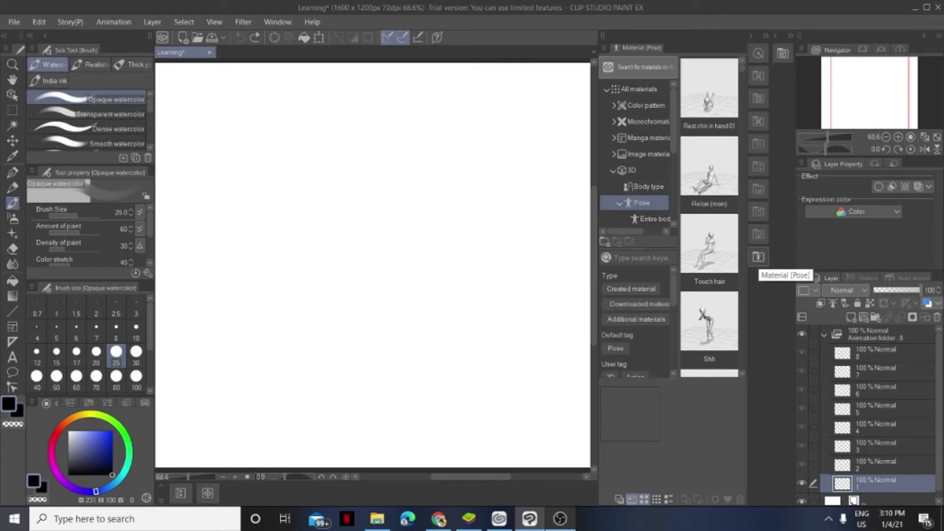
left_click(709, 182)
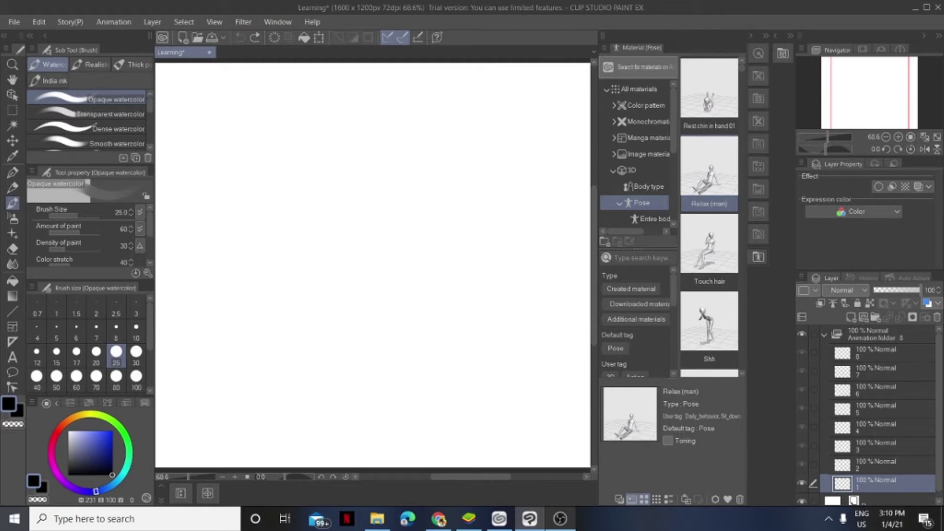
left_click(751, 36)
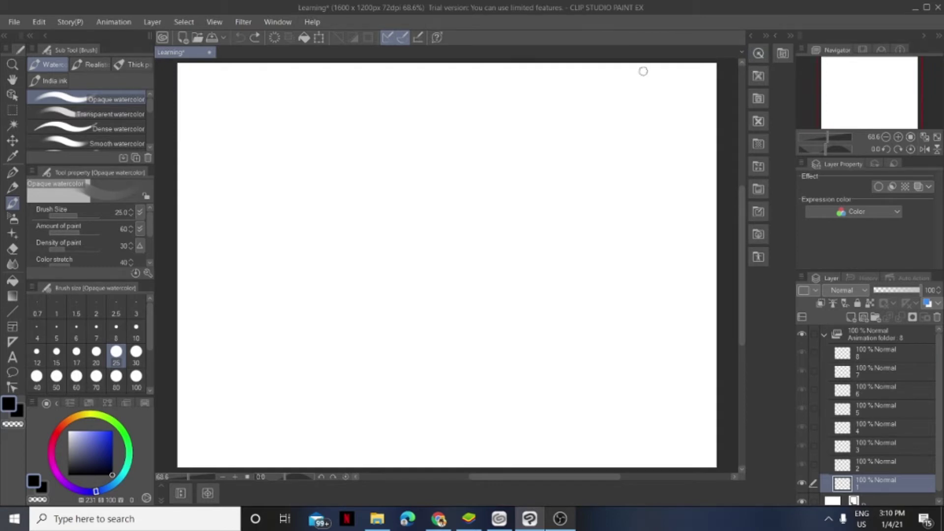
Undo a test stroke near the canvas's upper edge and set the drawing colour to a saturated blue
mouse_move(611, 92)
left_mouse_down()
mouse_move(493, 239)
mouse_move(420, 229)
mouse_move(444, 248)
mouse_move(367, 372)
mouse_move(412, 74)
left_mouse_up()
key("ctrl+z")
left_click(112, 442)
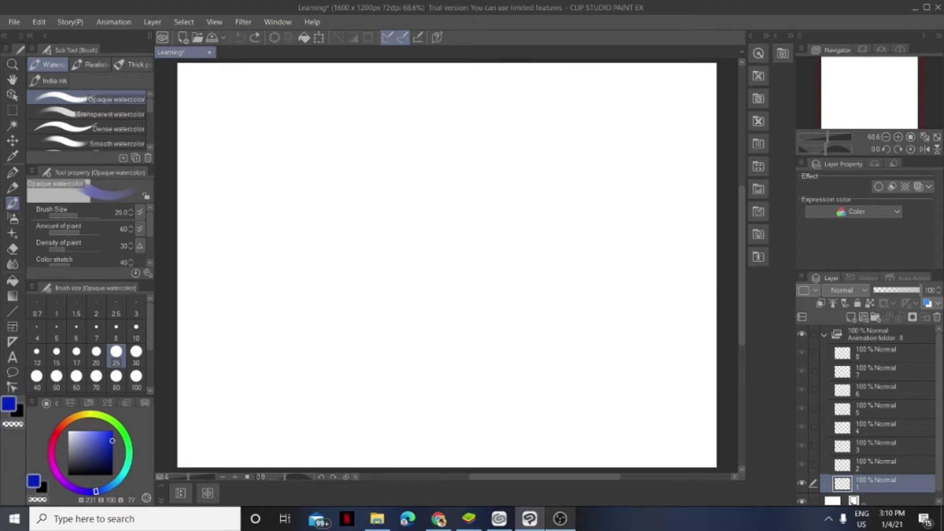
Brighten the blue drawing colour slightly and draw a shallow U-shaped stroke mid-canvas with the Opaque watercolor brush
left_click_drag(112, 441, 112, 438)
mouse_move(321, 252)
left_mouse_down()
mouse_move(355, 295)
mouse_move(400, 295)
mouse_move(433, 281)
mouse_move(447, 260)
left_mouse_up()
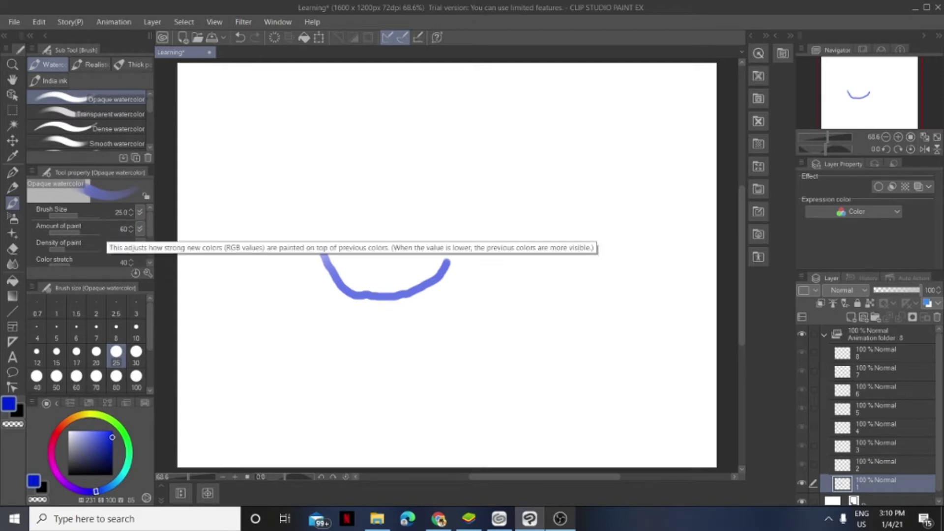
Look through the Opaque watercolor properties down to Stabilization and set the brush size to 23
scroll(88, 236, "down", 2)
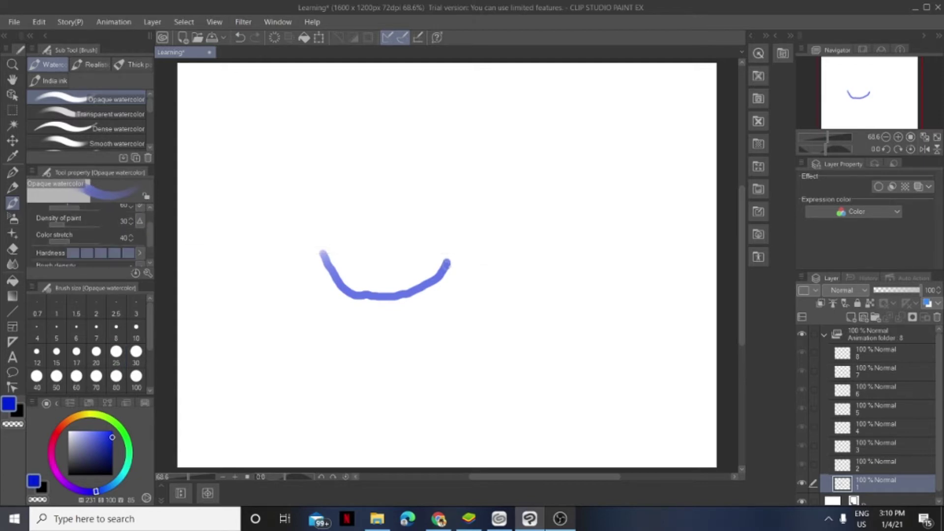
scroll(74, 255, "down", 1)
scroll(73, 245, "down", 1)
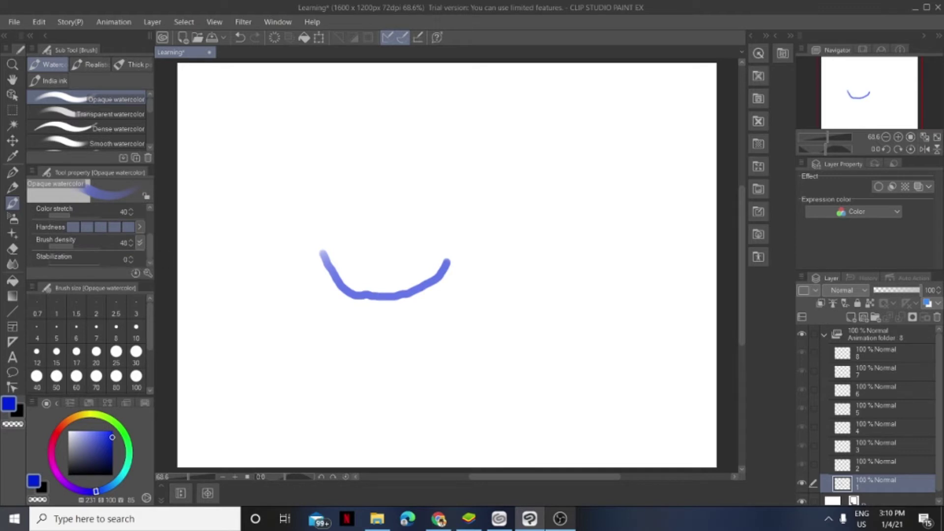
scroll(73, 246, "up", 1)
scroll(74, 246, "down", 1)
left_click_drag(155, 246, 151, 246)
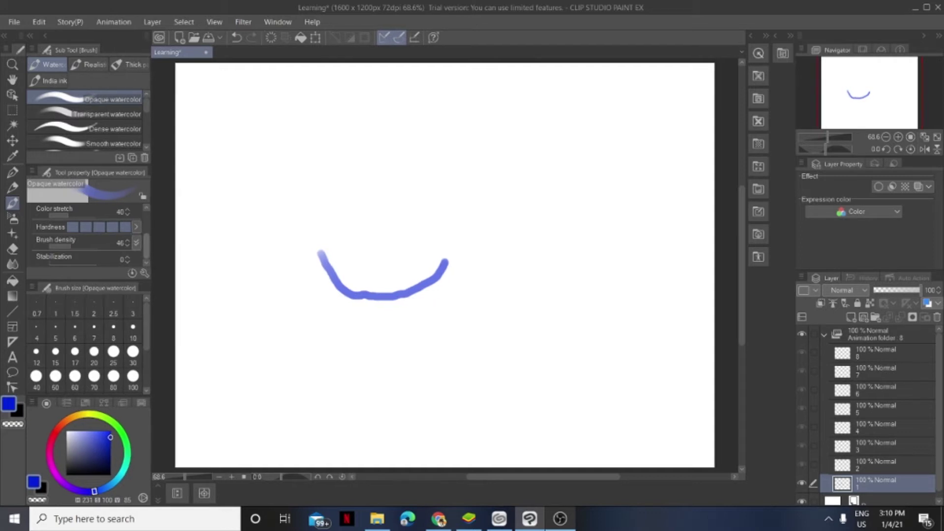
scroll(89, 235, "up", 3)
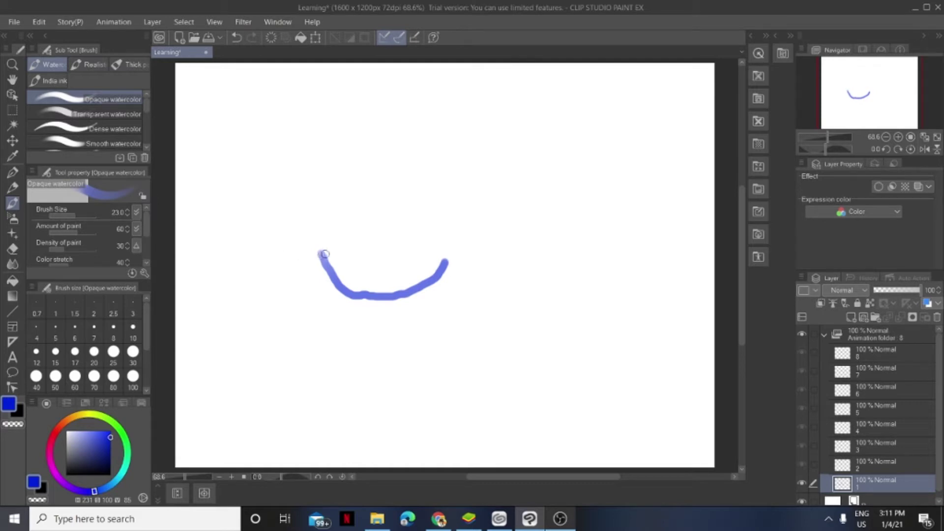
Draw a blue face by closing the curve into a crescent, adding a closed dome above it and a smile between them
mouse_move(324, 255)
left_mouse_down()
mouse_move(284, 231)
mouse_move(269, 244)
mouse_move(264, 271)
mouse_move(279, 312)
mouse_move(336, 354)
mouse_move(395, 367)
mouse_move(440, 358)
mouse_move(464, 332)
mouse_move(515, 258)
mouse_move(527, 209)
mouse_move(508, 208)
mouse_move(444, 261)
left_mouse_up()
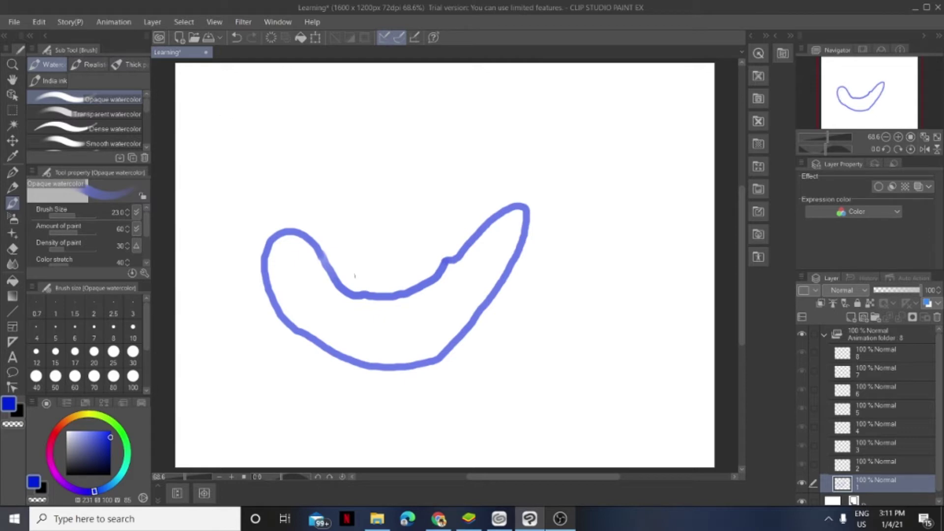
mouse_move(264, 227)
left_mouse_down()
mouse_move(283, 188)
mouse_move(343, 145)
mouse_move(402, 149)
mouse_move(469, 188)
left_mouse_up()
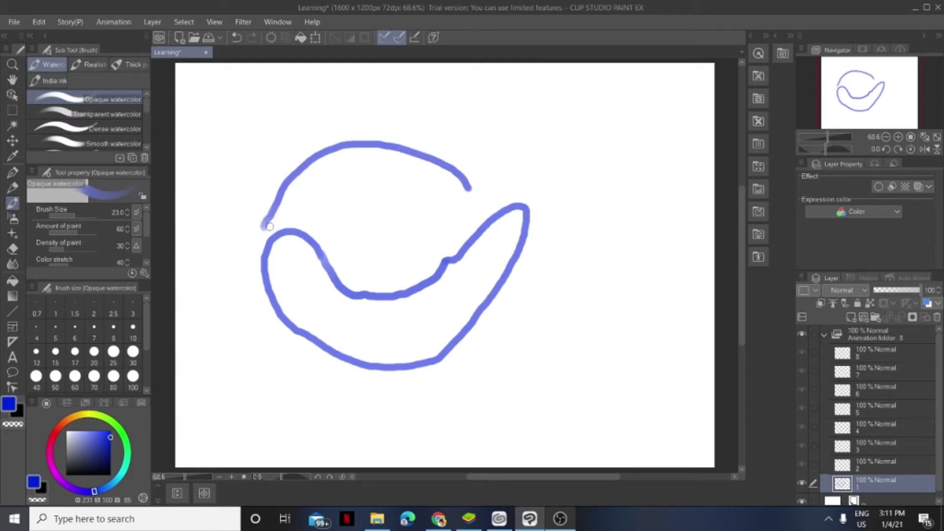
mouse_move(264, 226)
left_mouse_down()
mouse_move(389, 220)
mouse_move(483, 197)
mouse_move(466, 186)
left_mouse_up()
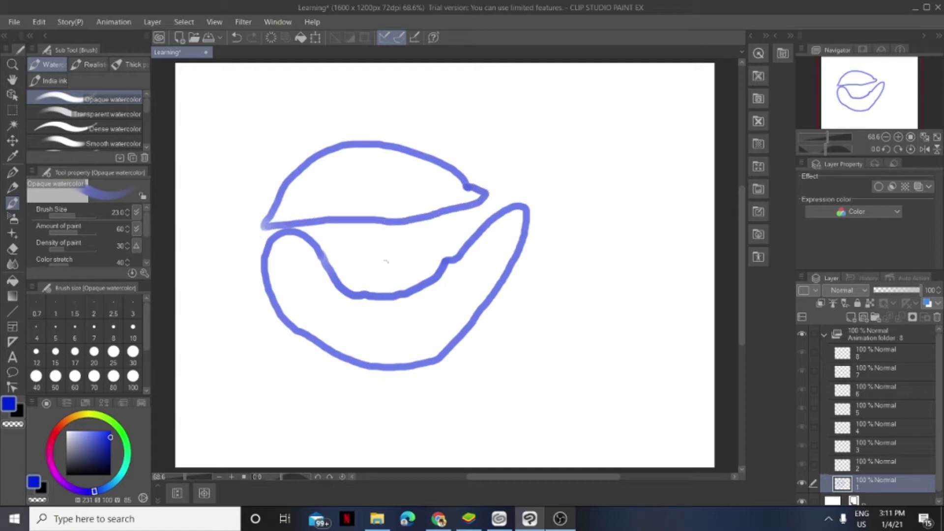
mouse_move(347, 244)
left_mouse_down()
mouse_move(409, 266)
mouse_move(442, 252)
left_mouse_up()
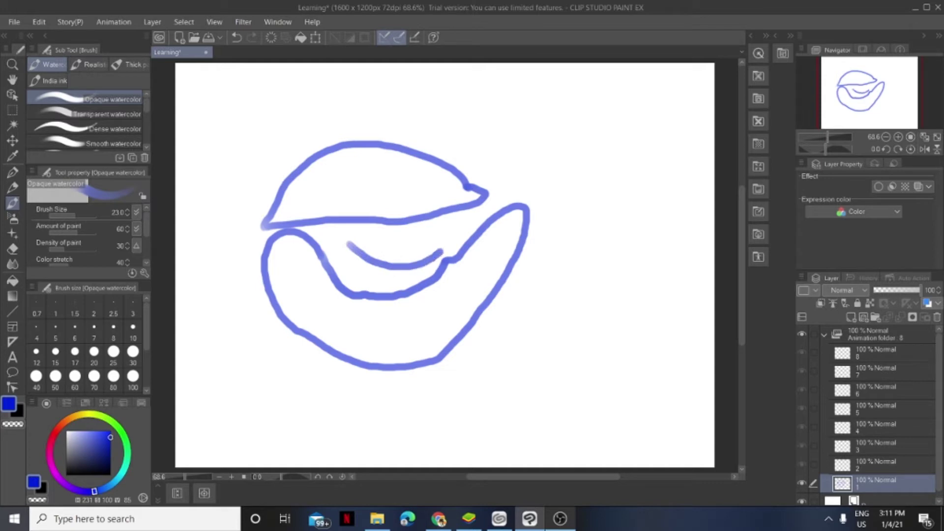
Try two blue eyes inside the dome and undo them
mouse_move(336, 177)
left_mouse_down()
mouse_move(327, 196)
mouse_move(335, 202)
mouse_move(338, 179)
left_mouse_up()
mouse_move(423, 206)
left_mouse_down()
mouse_move(402, 199)
mouse_move(412, 184)
mouse_move(421, 205)
left_mouse_up()
left_click(237, 37)
left_click(237, 37)
Set the drawing colour to black and choose the Dense watercolor brush
left_click(78, 462)
left_click_drag(78, 463, 66, 475)
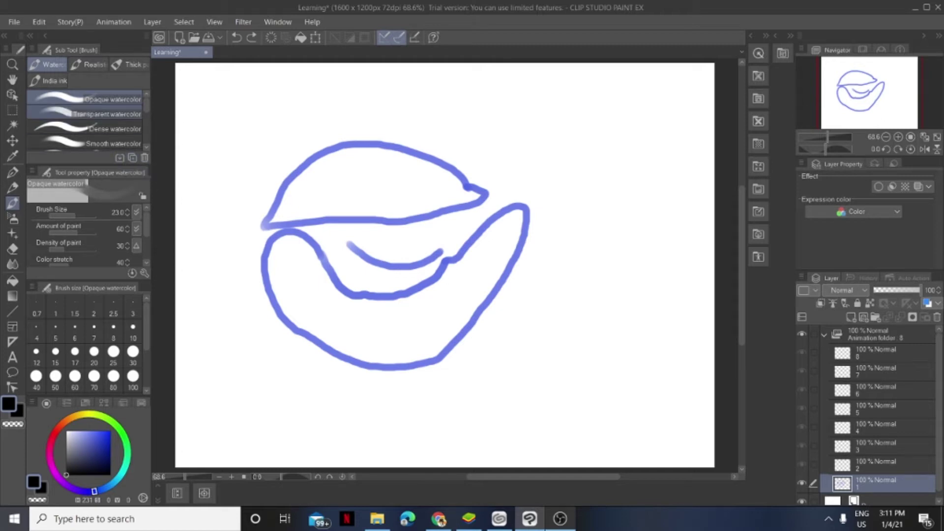
scroll(83, 123, "down", 1)
scroll(84, 121, "up", 1)
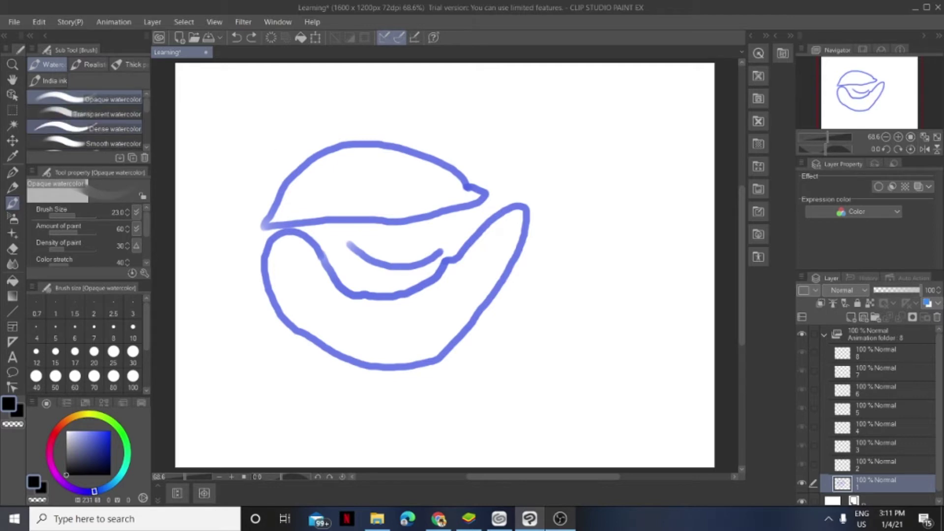
left_click(98, 129)
Test the Dense watercolor brush with a dot and a short curve near the canvas's upper-right corner, and undo both
left_click(635, 121)
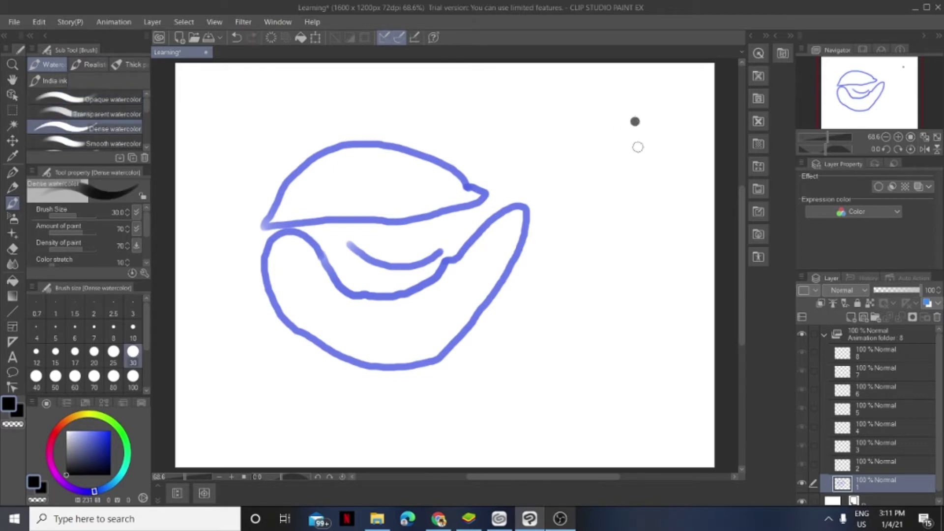
left_click_drag(639, 105, 656, 128)
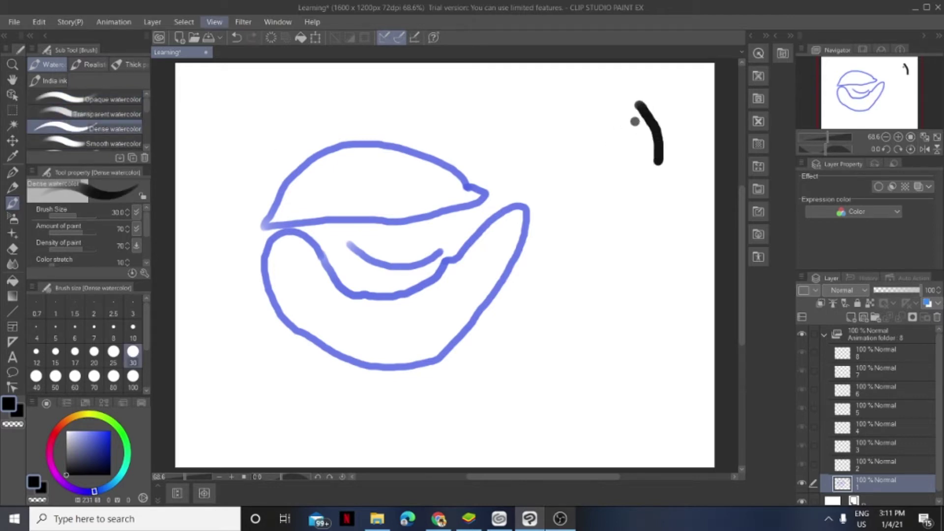
left_click(236, 38)
left_click(237, 37)
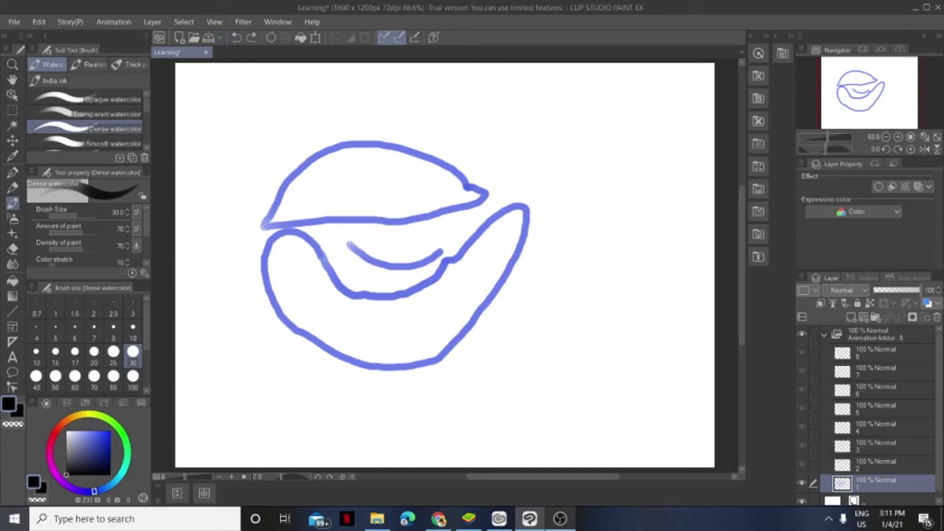
Set the brush size to 15 and draw a round black left eye with a centre dot inside the dome
scroll(83, 236, "down", 1)
left_click(113, 331)
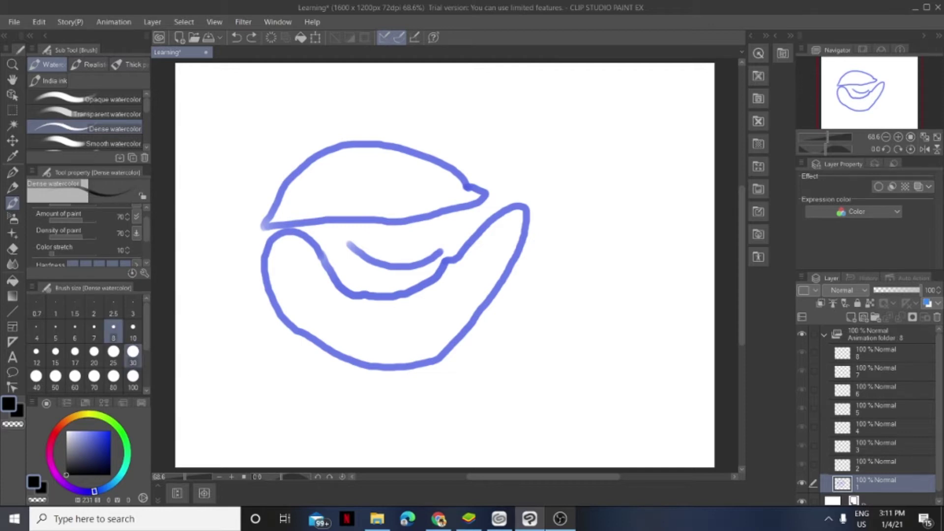
left_click(56, 351)
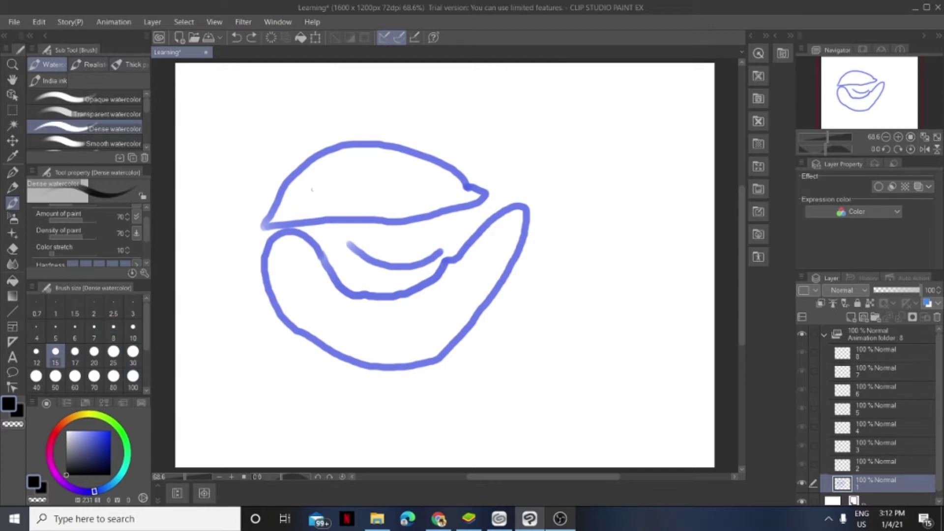
mouse_move(334, 182)
left_mouse_down()
mouse_move(323, 203)
mouse_move(335, 212)
mouse_move(352, 206)
mouse_move(336, 179)
left_mouse_up()
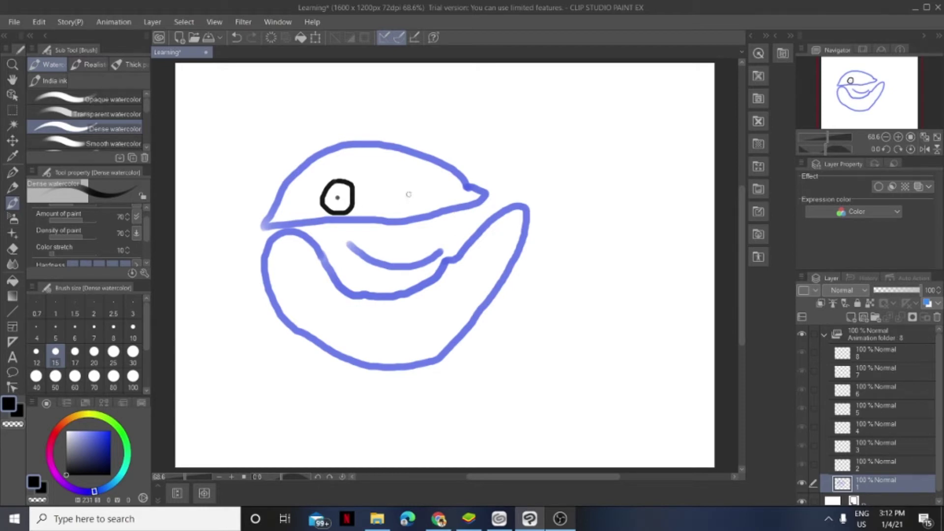
Try a black right eye in the dome, patch its inside with white paint and the Hard eraser, and undo it all
mouse_move(418, 188)
left_mouse_down()
mouse_move(431, 208)
mouse_move(446, 189)
mouse_move(427, 180)
mouse_move(414, 188)
mouse_move(439, 212)
left_mouse_up()
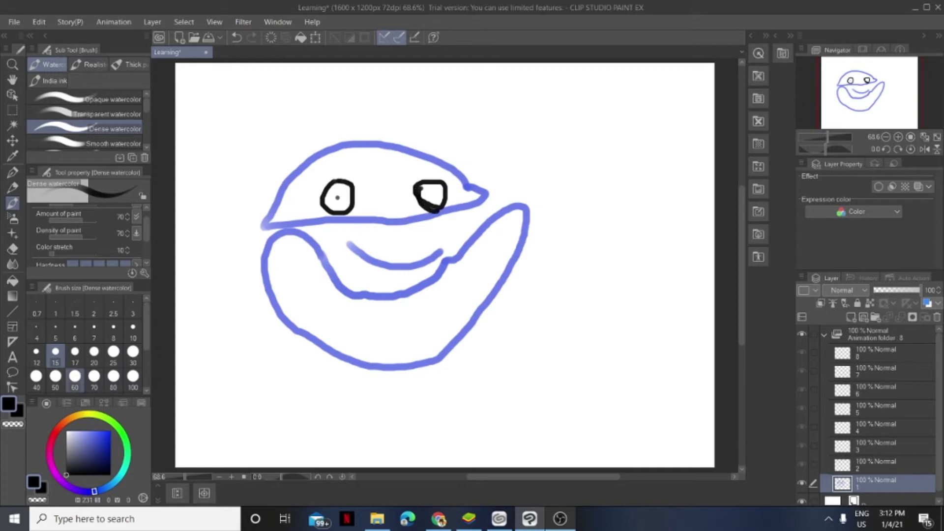
left_click_drag(74, 437, 67, 431)
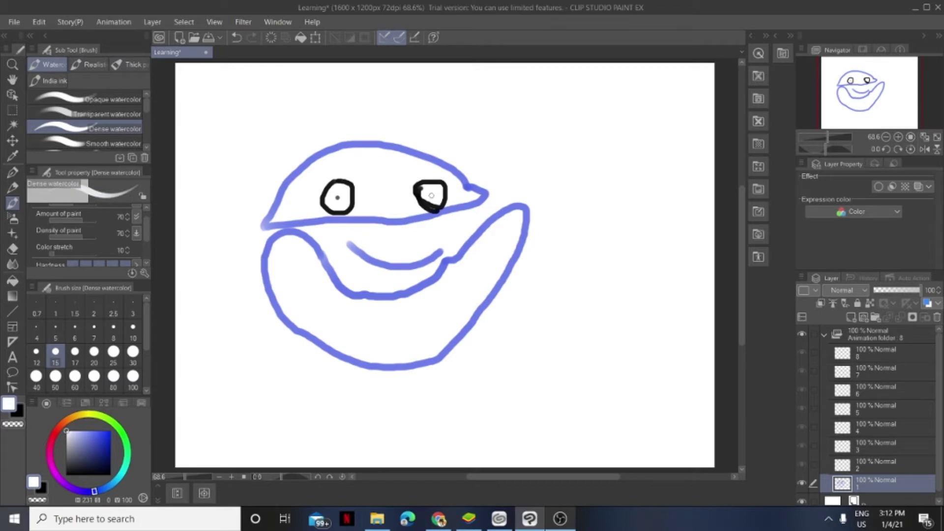
left_click_drag(431, 195, 431, 202)
left_click_drag(424, 198, 433, 206)
left_click(12, 248)
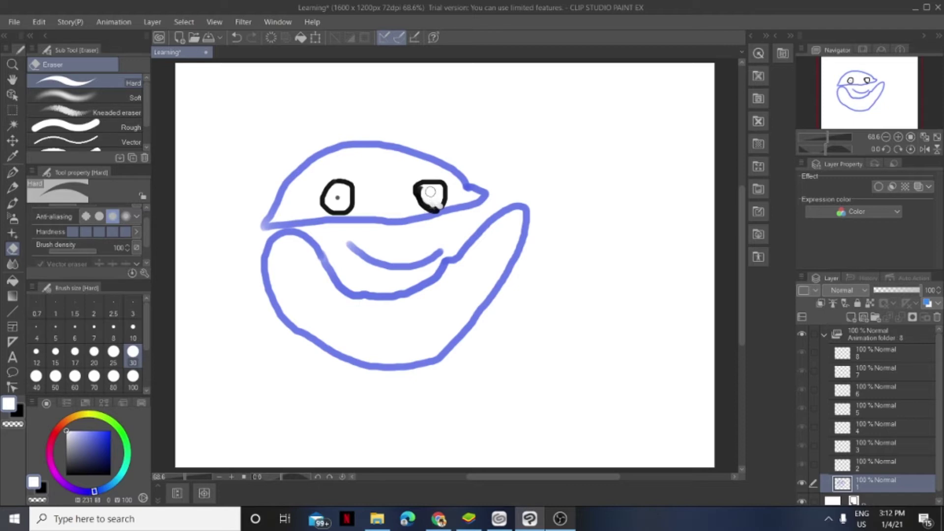
left_click_drag(430, 192, 441, 204)
left_click(236, 37)
left_click(236, 38)
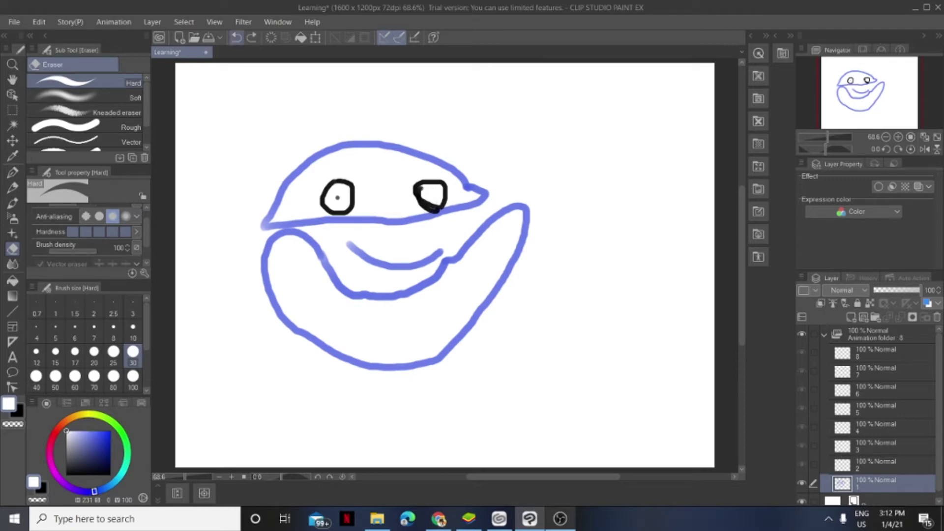
left_click(236, 37)
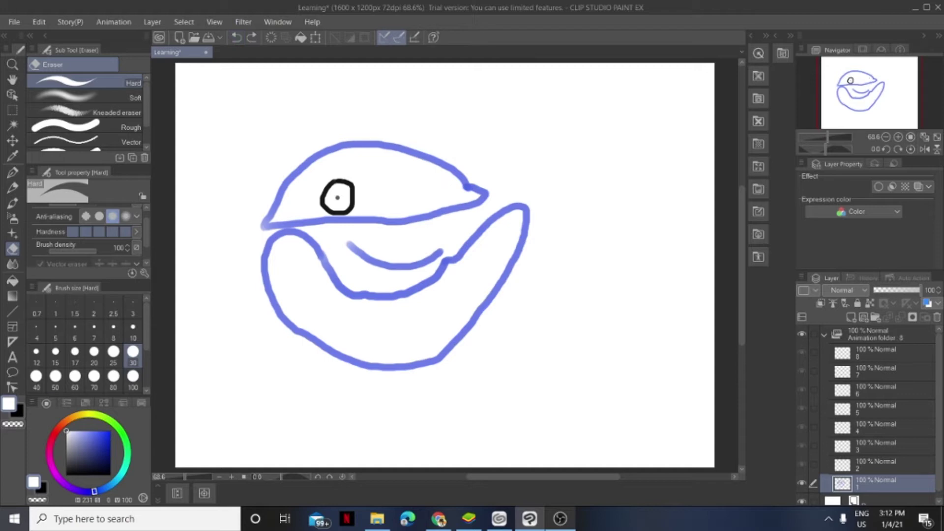
Set the colour to black and the Hard eraser's size to 17, and draw the dotted right eye with Dense watercolor
key("x")
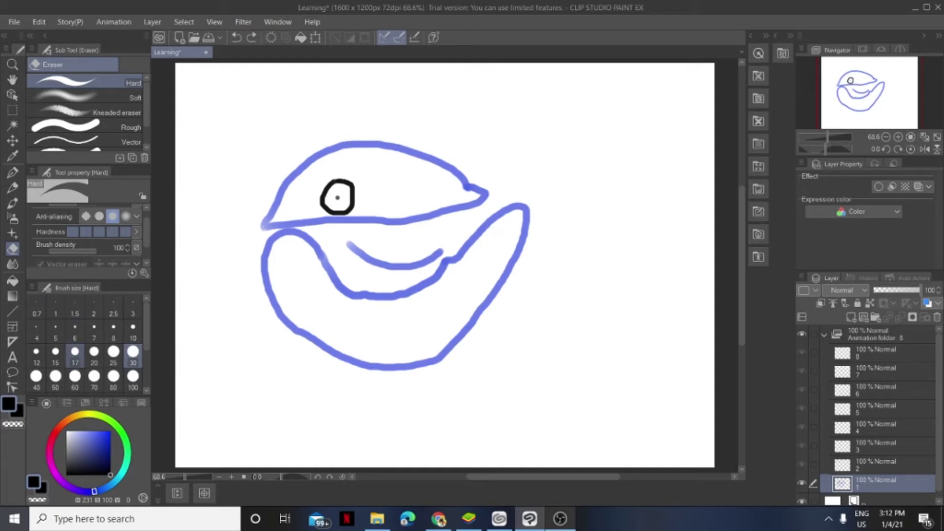
left_click(75, 356)
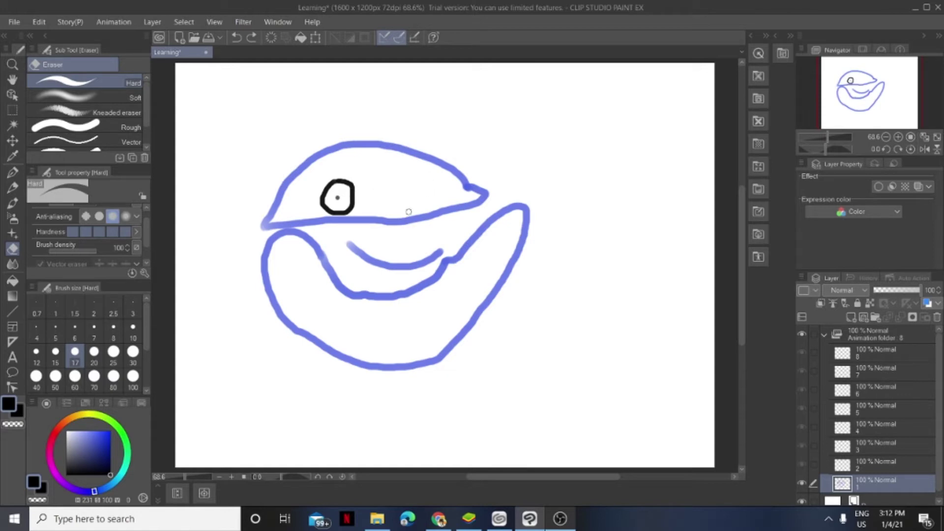
left_click(432, 182)
left_click(13, 204)
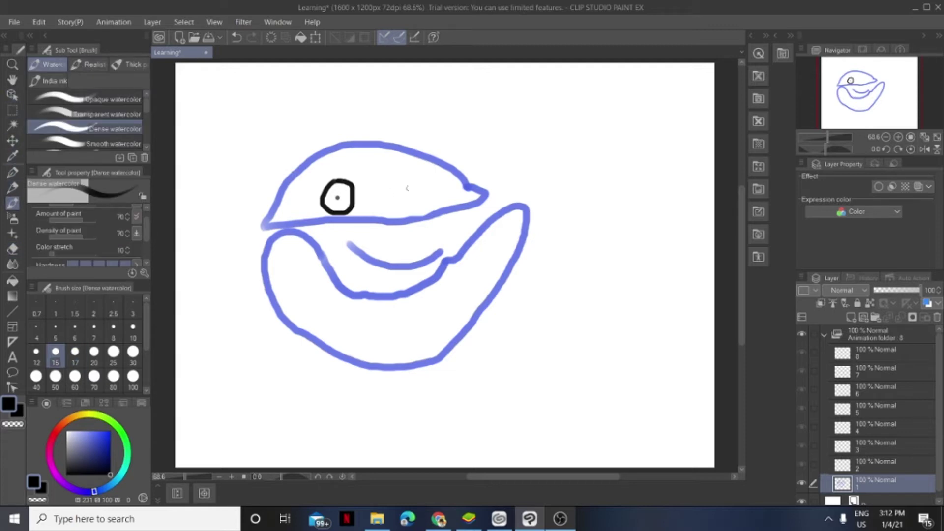
mouse_move(423, 182)
left_mouse_down()
mouse_move(432, 204)
mouse_move(445, 199)
mouse_move(439, 177)
mouse_move(426, 175)
mouse_move(422, 186)
left_mouse_up()
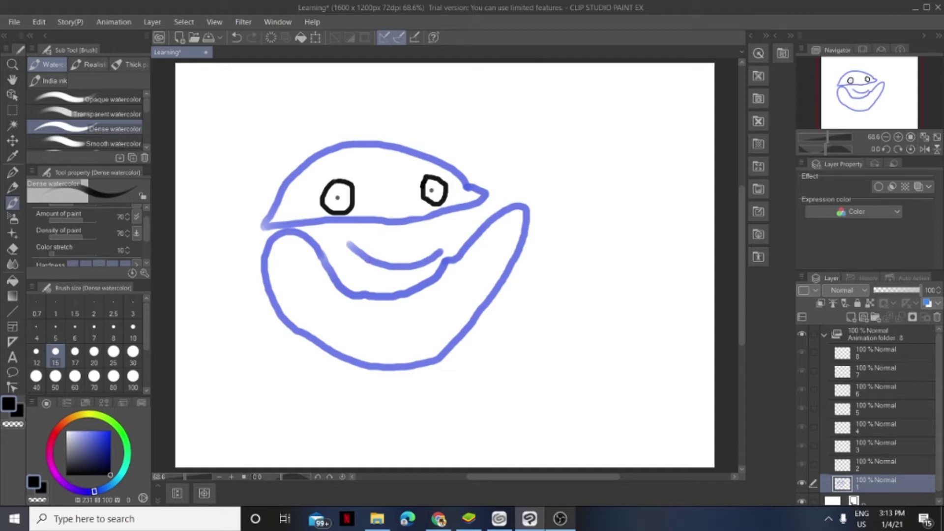
Undo a black trace over the blue smile and erase the smile completely with the Hard eraser
left_click_drag(351, 245, 383, 264)
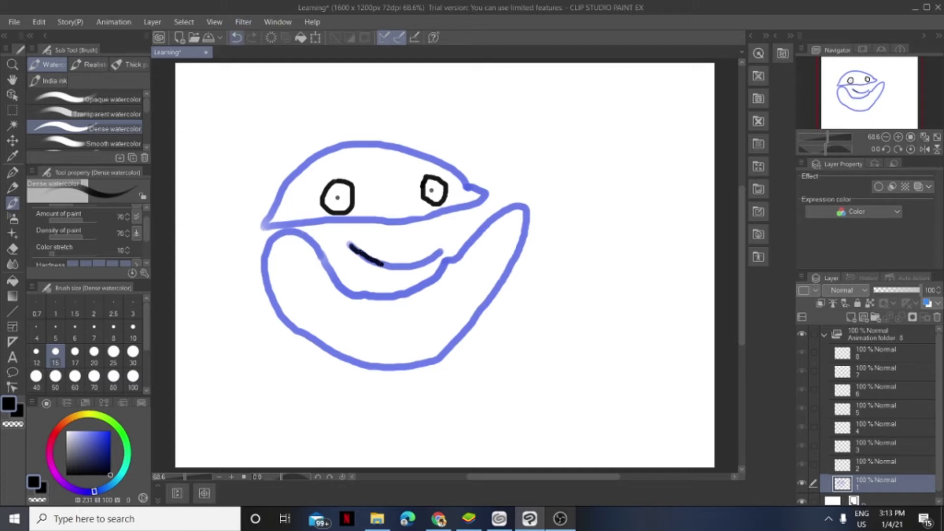
left_click(237, 37)
key("e")
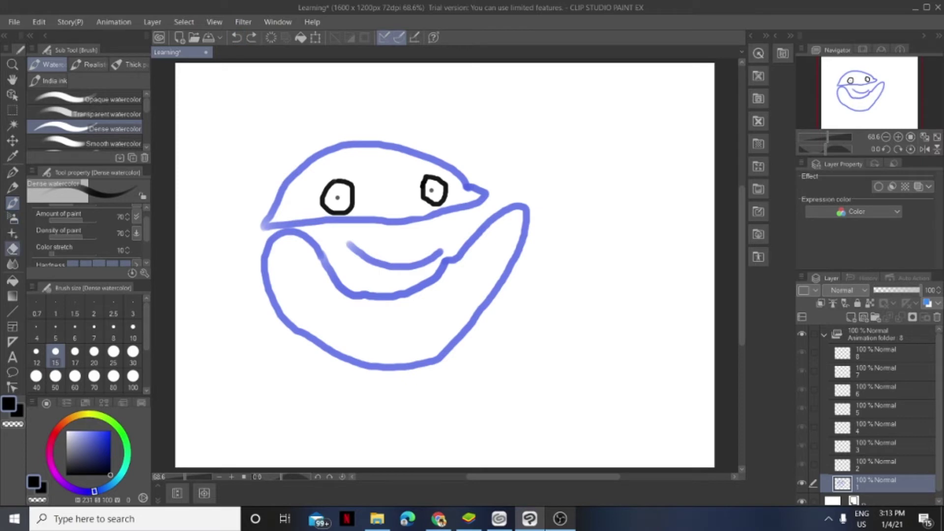
mouse_move(347, 241)
left_mouse_down()
mouse_move(389, 261)
mouse_move(379, 267)
mouse_move(420, 267)
mouse_move(449, 248)
mouse_move(410, 263)
left_mouse_up()
mouse_move(403, 264)
left_mouse_down()
mouse_move(392, 266)
mouse_move(416, 272)
mouse_move(420, 261)
mouse_move(386, 267)
left_mouse_up()
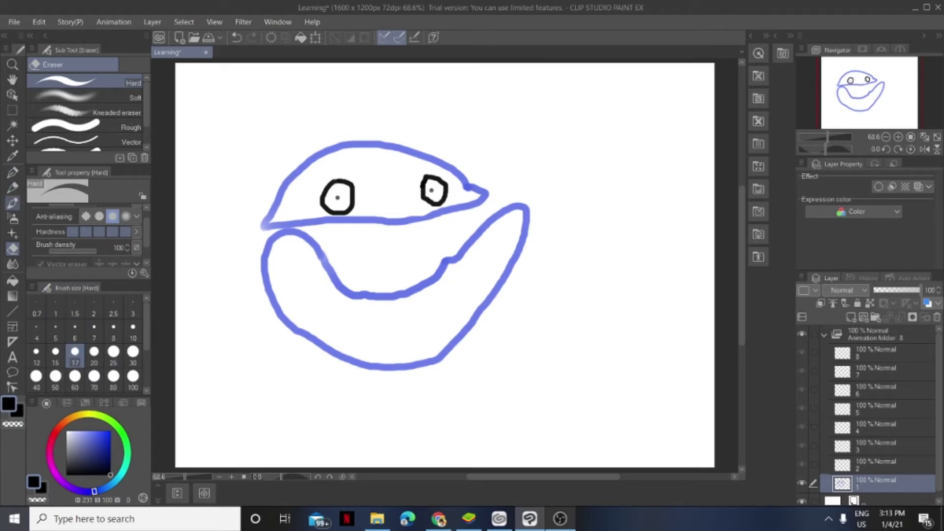
Draw a small black smile above the crescent's inner curve with the Dense watercolor brush
left_click(13, 203)
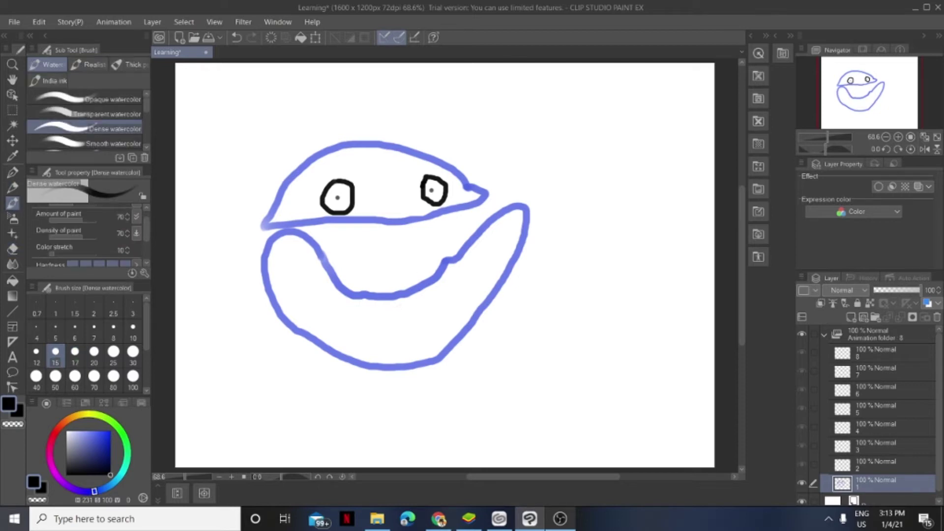
mouse_move(359, 249)
left_mouse_down()
mouse_move(389, 274)
mouse_move(419, 259)
left_mouse_up()
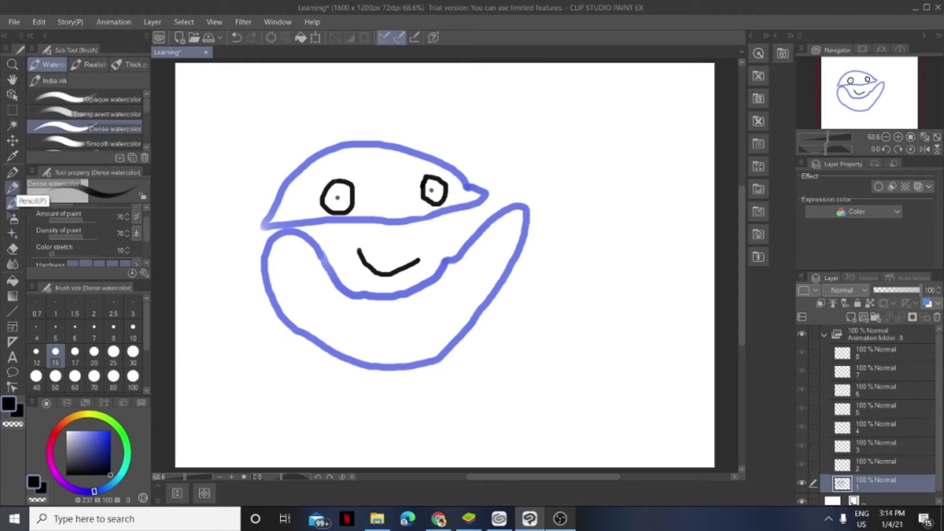
left_click(12, 202)
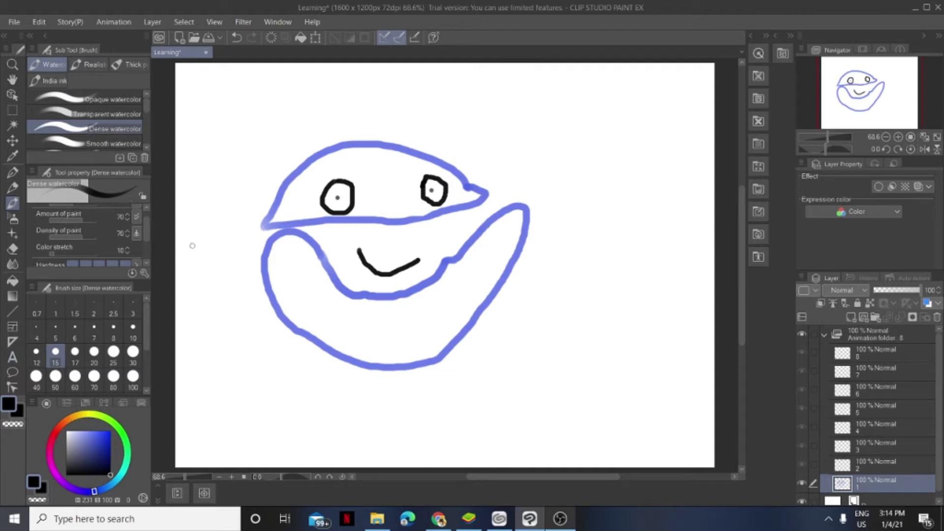
Mark the dome's two corners and its outline with small black dots, undoing a misplaced dot and redoing it on the lower edge
mouse_move(267, 228)
left_mouse_down()
mouse_move(271, 216)
mouse_move(275, 231)
left_mouse_up()
mouse_move(480, 201)
left_mouse_down()
mouse_move(485, 193)
mouse_move(483, 202)
left_mouse_up()
left_click_drag(316, 155, 319, 153)
left_click(319, 153)
left_click(405, 149)
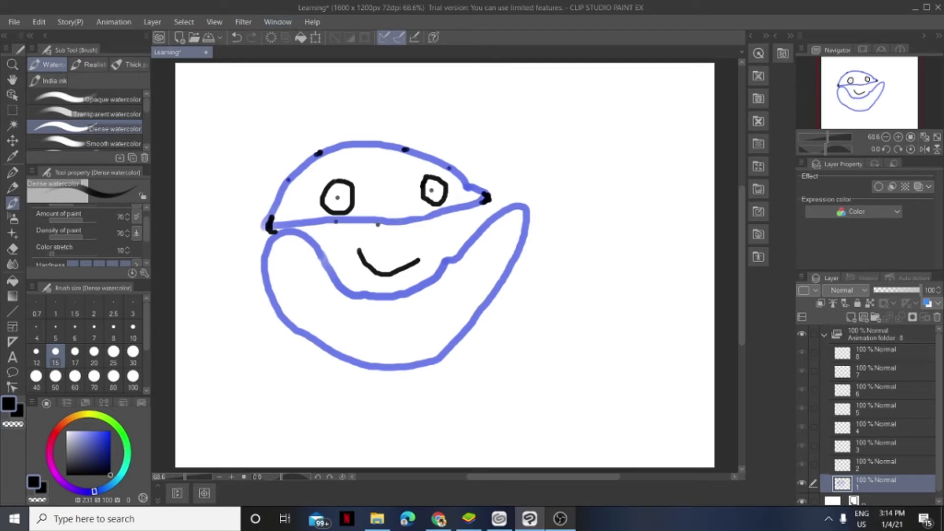
left_click(236, 37)
left_click(351, 221)
Fill the lower crescent with fully saturated bright blue using the Fill tool referring only to the editing layer
left_click(12, 280)
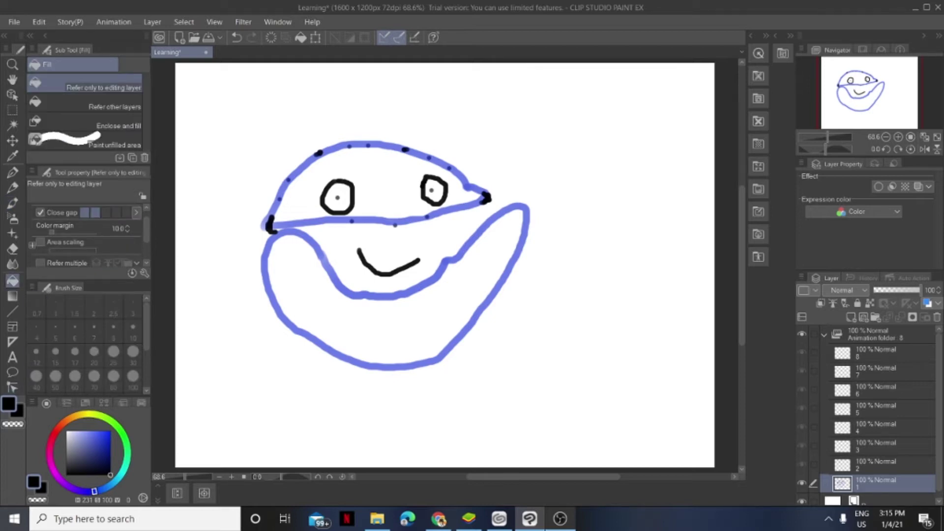
left_click_drag(110, 475, 111, 431)
left_click(378, 329)
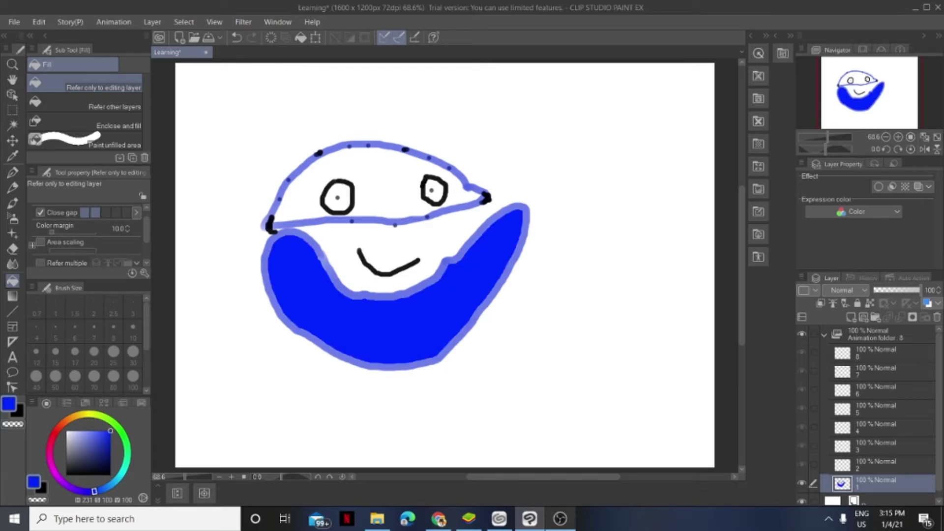
Sample the light blue of the crescent's outline with the Eyedropper and fill the crescent's interior with it
left_click_drag(111, 431, 103, 444)
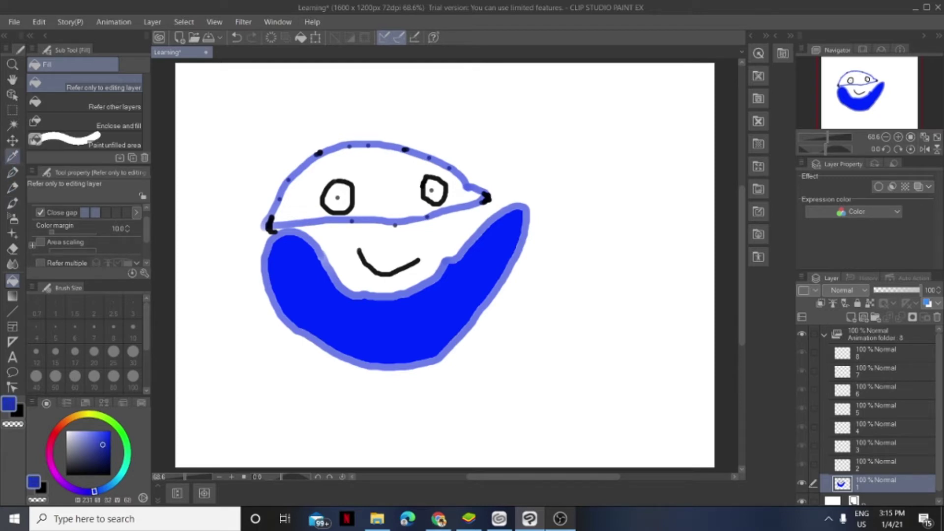
left_click(13, 156)
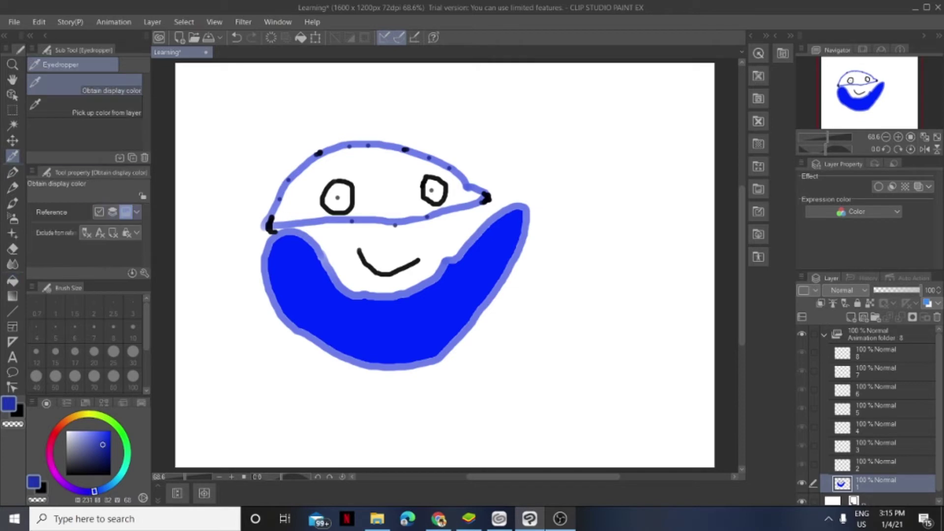
left_click(374, 330)
left_click(383, 296)
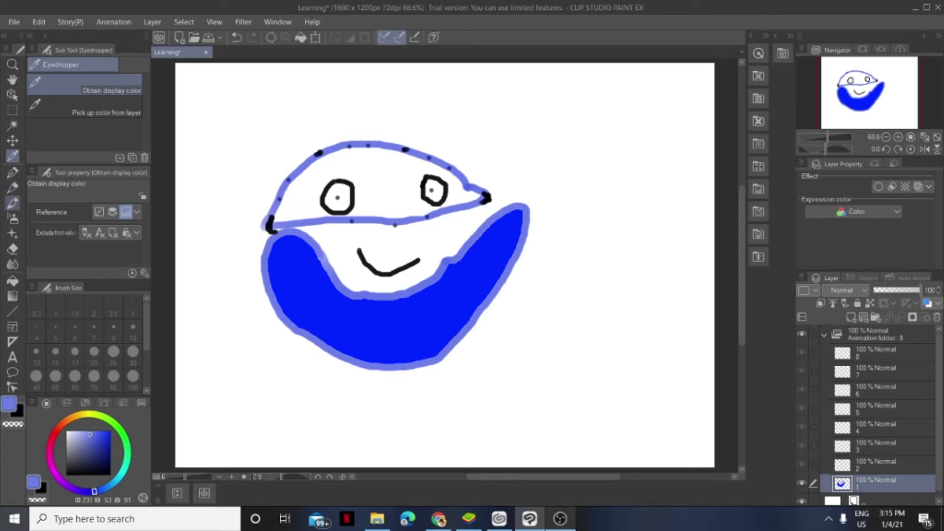
left_click(12, 280)
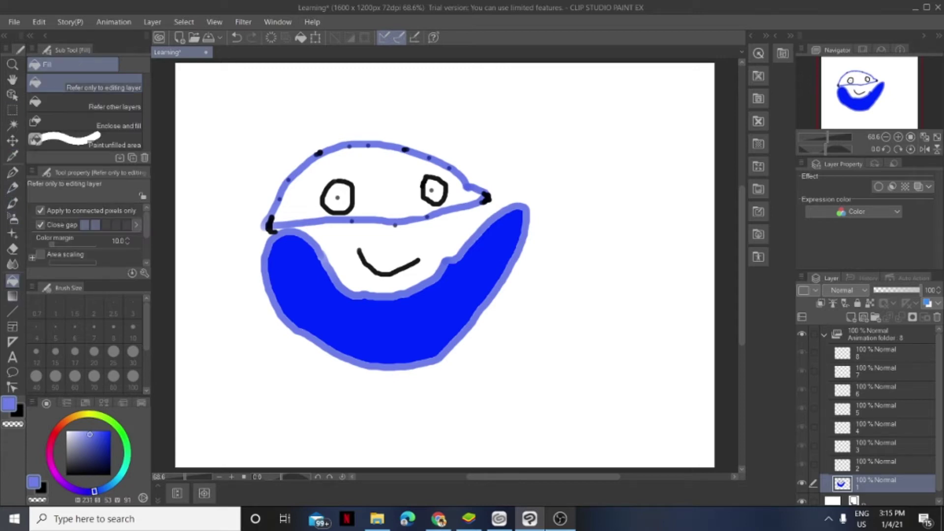
left_click(394, 324)
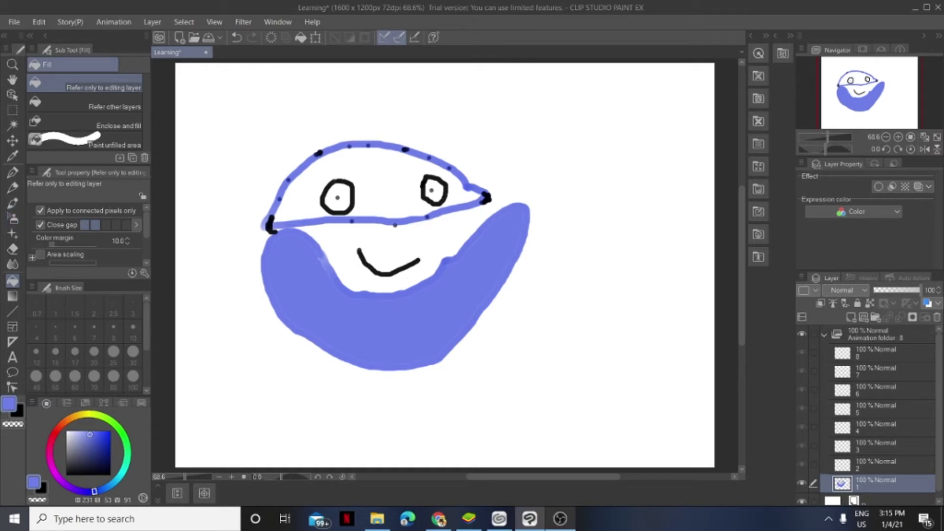
Draw a closed black mouth outline inside the light blue crescent with the Dense watercolor brush at size 15
left_click(13, 203)
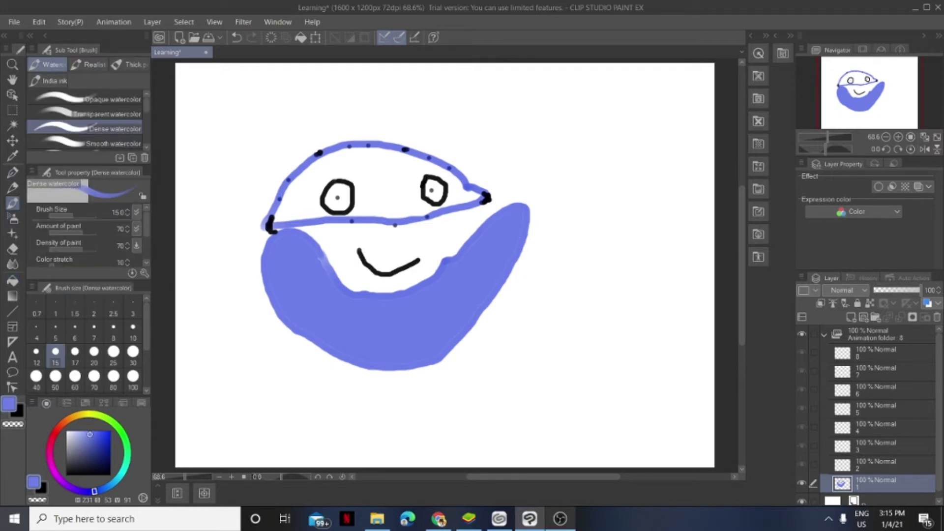
mouse_move(90, 436)
left_mouse_down()
mouse_move(91, 461)
mouse_move(68, 475)
left_mouse_up()
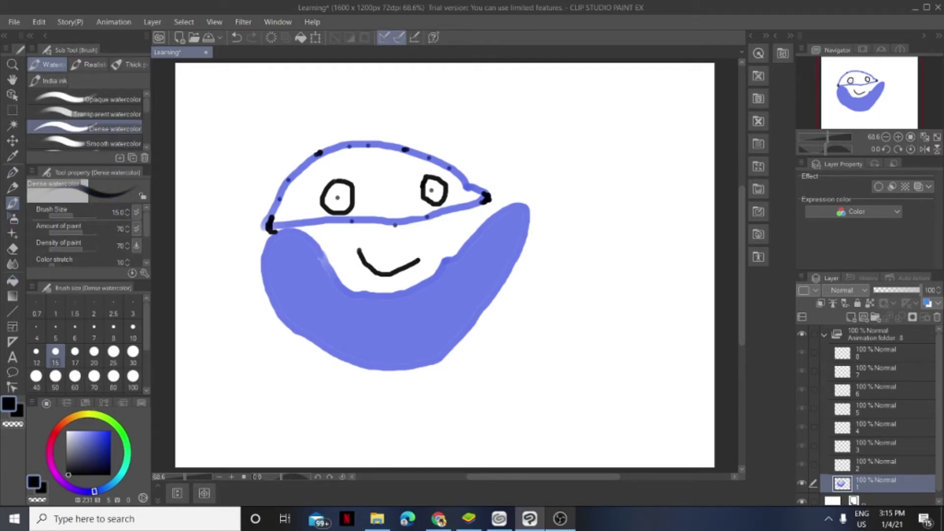
left_click_drag(285, 273, 287, 278)
left_click_drag(500, 247, 466, 297)
mouse_move(282, 267)
left_mouse_down()
mouse_move(310, 307)
mouse_move(361, 329)
mouse_move(426, 330)
mouse_move(470, 297)
left_mouse_up()
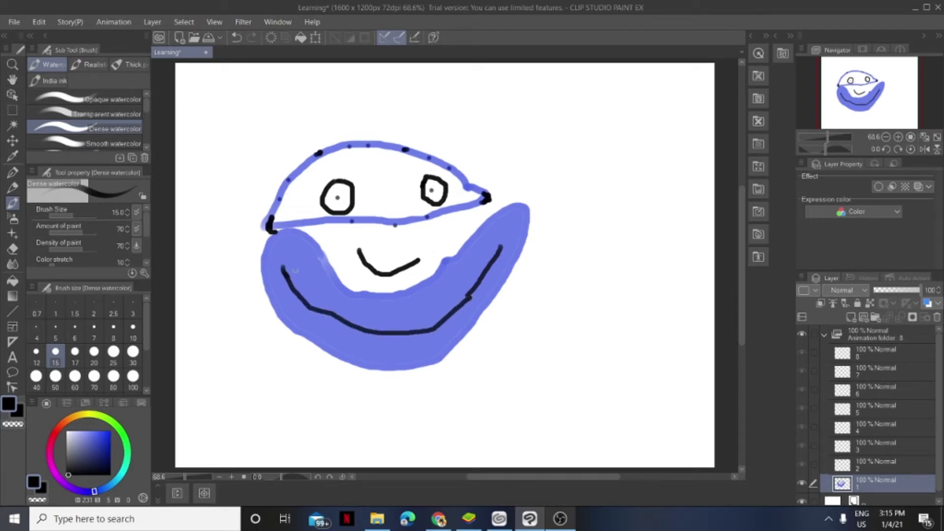
mouse_move(283, 268)
left_mouse_down()
mouse_move(340, 304)
mouse_move(434, 305)
mouse_move(489, 244)
mouse_move(502, 248)
left_mouse_up()
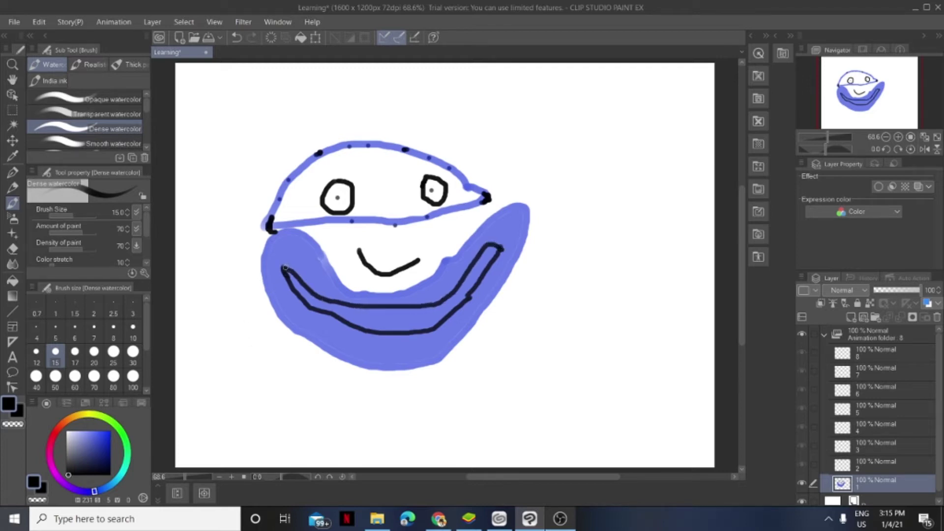
Add black strokes along the mouth's upper edge to widen its outline at both ends
mouse_move(284, 267)
left_mouse_down()
mouse_move(295, 256)
mouse_move(307, 266)
mouse_move(318, 297)
left_mouse_up()
mouse_move(491, 248)
left_mouse_down()
mouse_move(475, 249)
mouse_move(424, 304)
left_mouse_up()
mouse_move(300, 257)
left_mouse_down()
mouse_move(320, 263)
mouse_move(348, 301)
mouse_move(426, 301)
left_mouse_up()
mouse_move(338, 299)
left_mouse_down()
mouse_move(425, 305)
mouse_move(466, 273)
left_mouse_up()
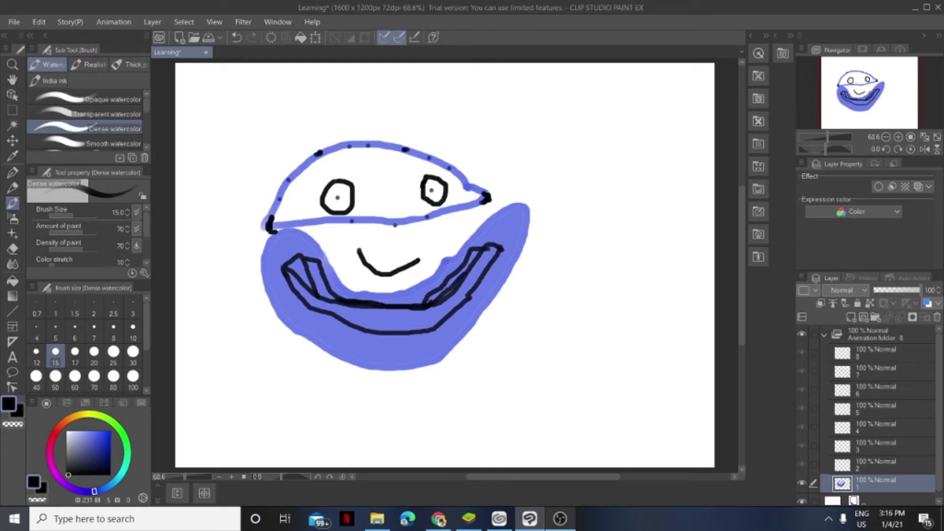
Try shading the mouth's right end black by hand with the brush at size 17, and undo the strokes
key("bracketright")
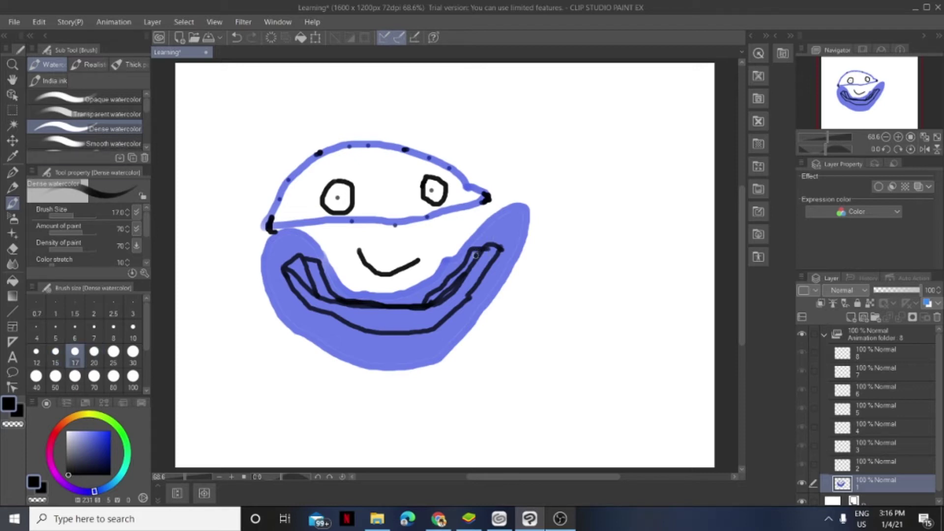
mouse_move(476, 255)
left_mouse_down()
mouse_move(445, 291)
mouse_move(455, 292)
mouse_move(457, 283)
mouse_move(432, 306)
mouse_move(442, 289)
mouse_move(439, 296)
mouse_move(458, 290)
mouse_move(454, 277)
mouse_move(449, 283)
mouse_move(457, 287)
mouse_move(458, 273)
mouse_move(498, 250)
mouse_move(485, 266)
left_mouse_up()
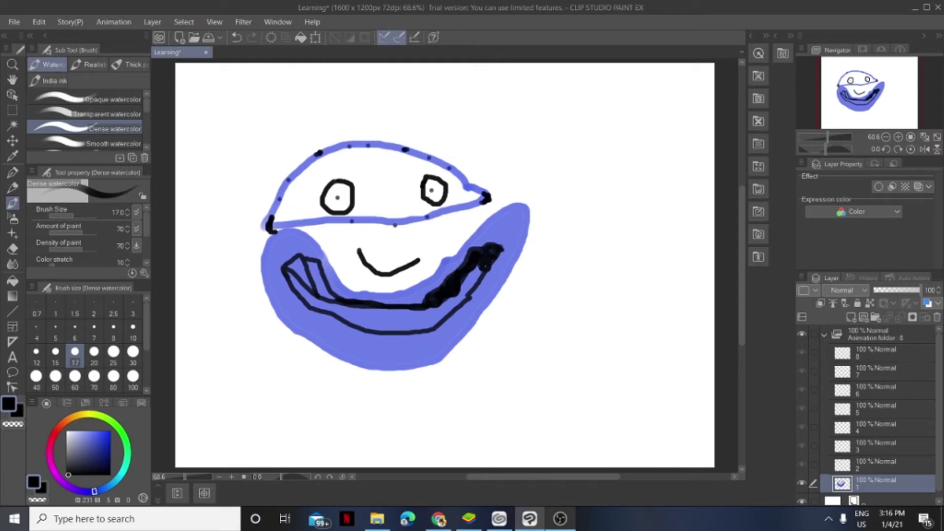
left_click(237, 37)
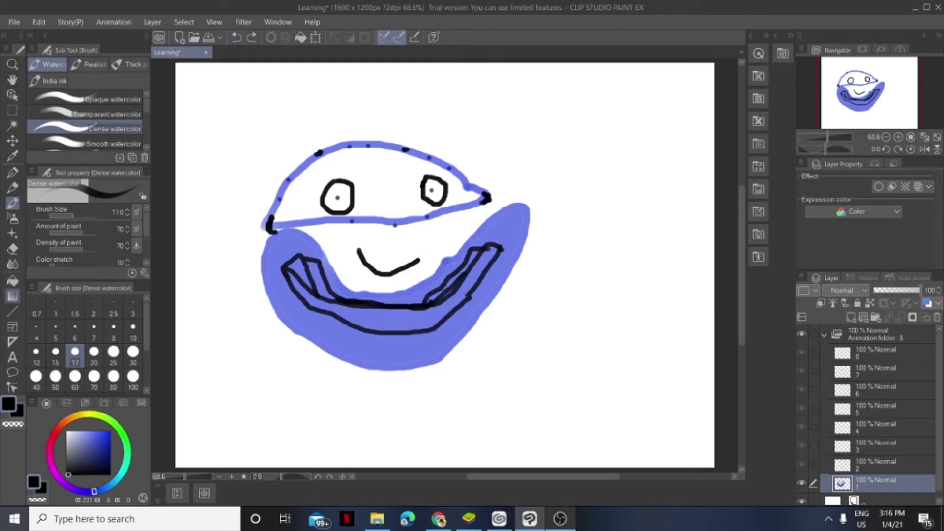
Fill the mouth's centre, both end sections and the remaining gaps with black using the Fill tool
left_click(13, 280)
left_click(392, 320)
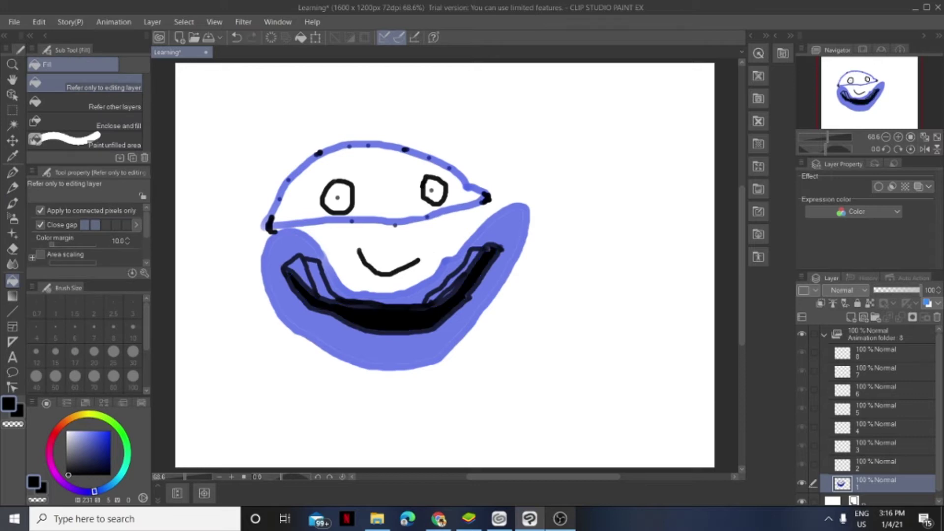
left_click(298, 271)
left_click(319, 281)
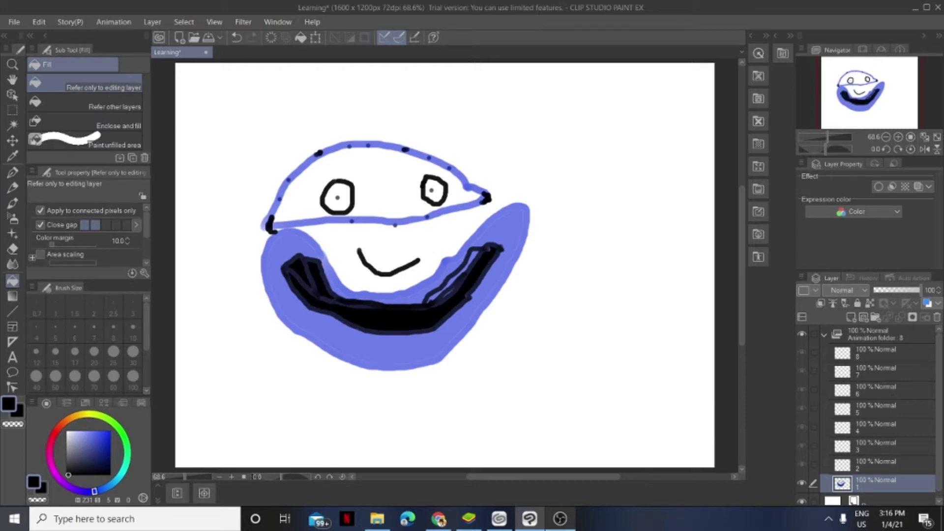
left_click(469, 265)
left_click(435, 297)
left_click(450, 291)
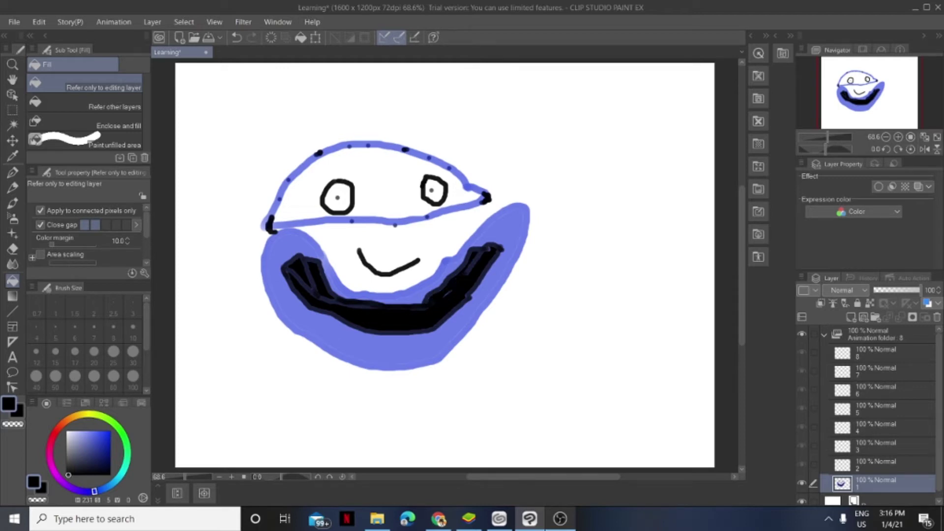
left_click(448, 295)
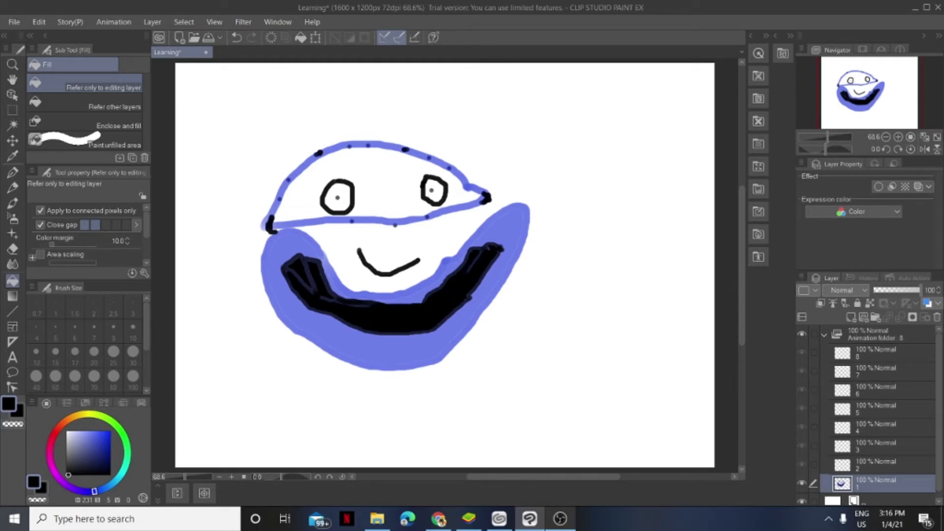
left_click(477, 259)
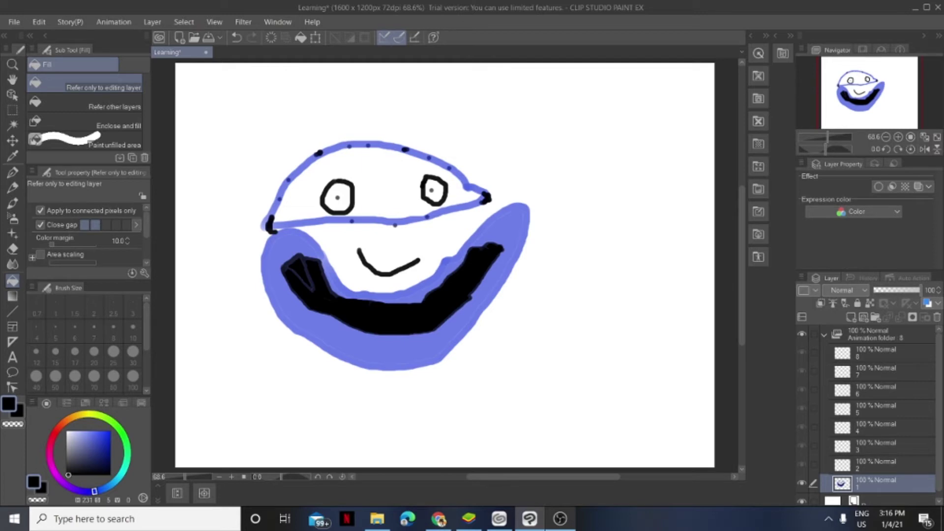
left_click(298, 273)
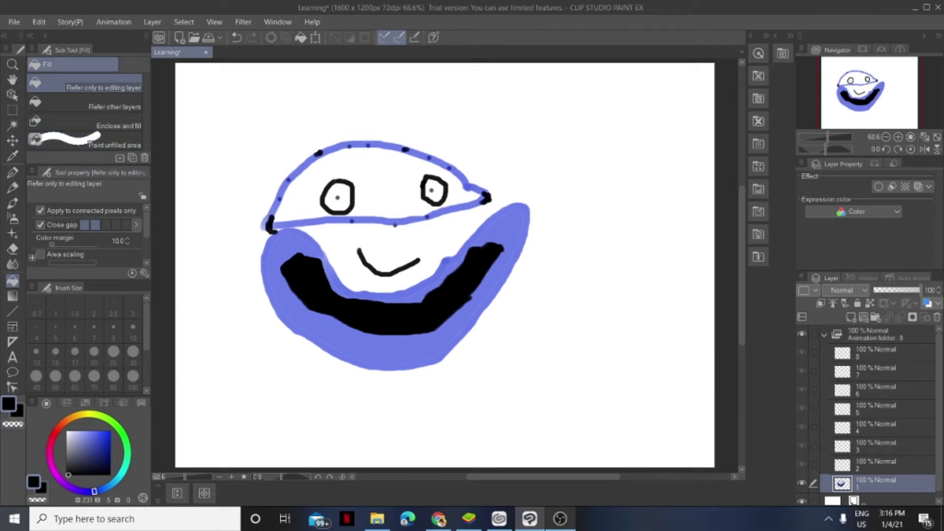
Mark four corner points around the face with dark red dots using the Dense watercolor brush
left_click(12, 141)
left_click(12, 187)
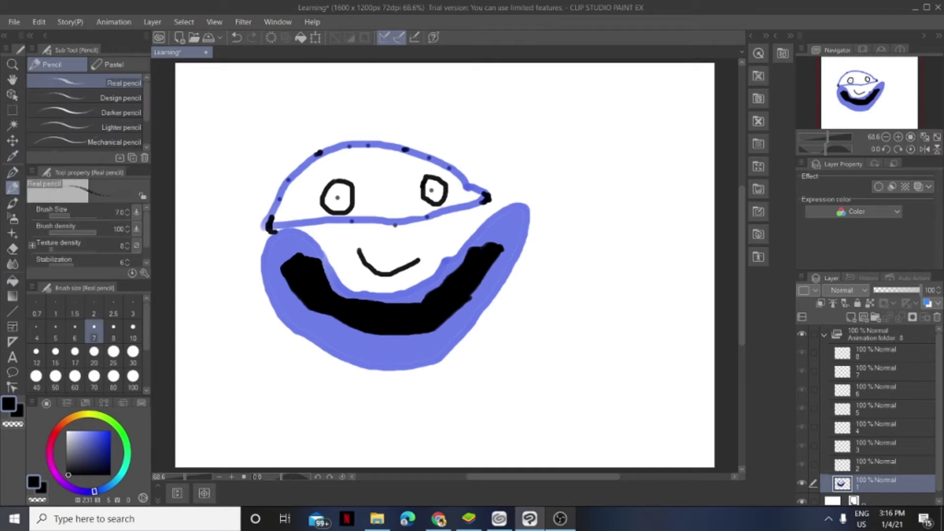
left_click(13, 203)
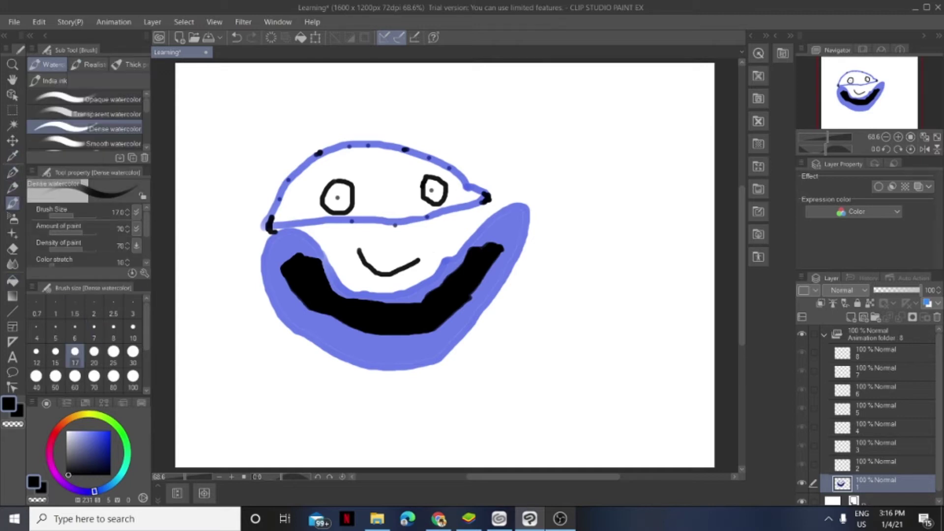
left_click_drag(55, 433, 57, 430)
left_click(105, 452)
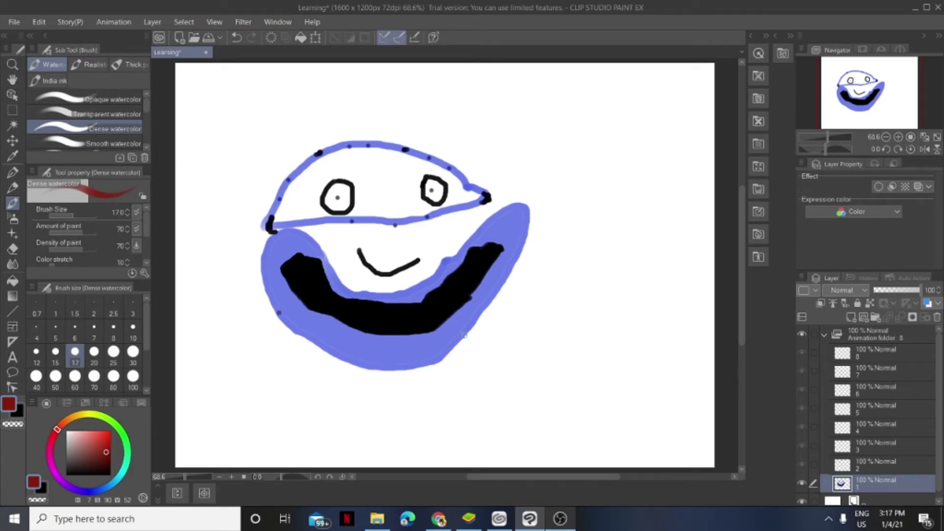
left_click(329, 379)
left_click(468, 388)
left_click(238, 136)
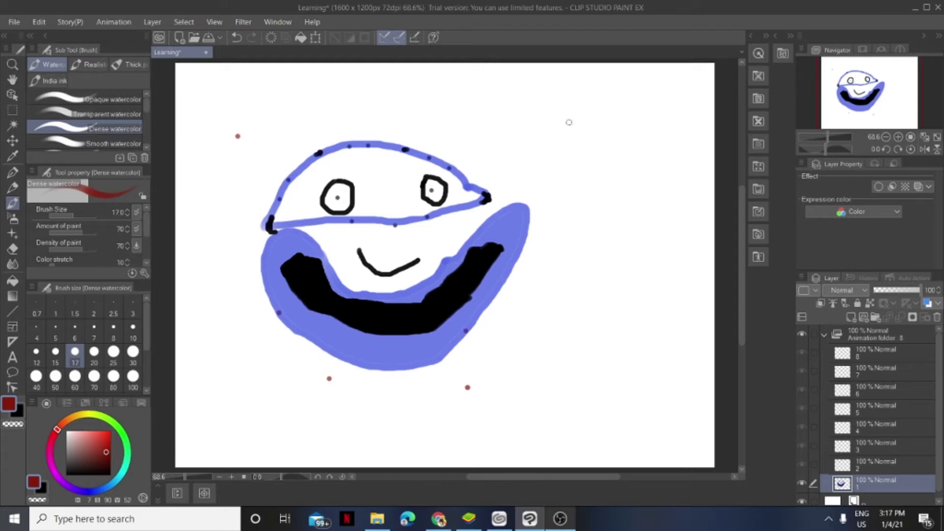
left_click(512, 111)
Draw a dark red head outline with two ears around the face, and undo it together with the corner dots
mouse_move(237, 137)
left_mouse_down()
mouse_move(379, 109)
mouse_move(460, 104)
mouse_move(529, 113)
mouse_move(549, 146)
mouse_move(551, 213)
mouse_move(513, 350)
mouse_move(500, 379)
mouse_move(484, 386)
mouse_move(398, 389)
mouse_move(281, 365)
mouse_move(264, 348)
mouse_move(240, 246)
mouse_move(250, 156)
mouse_move(217, 126)
mouse_move(236, 211)
mouse_move(259, 213)
left_mouse_up()
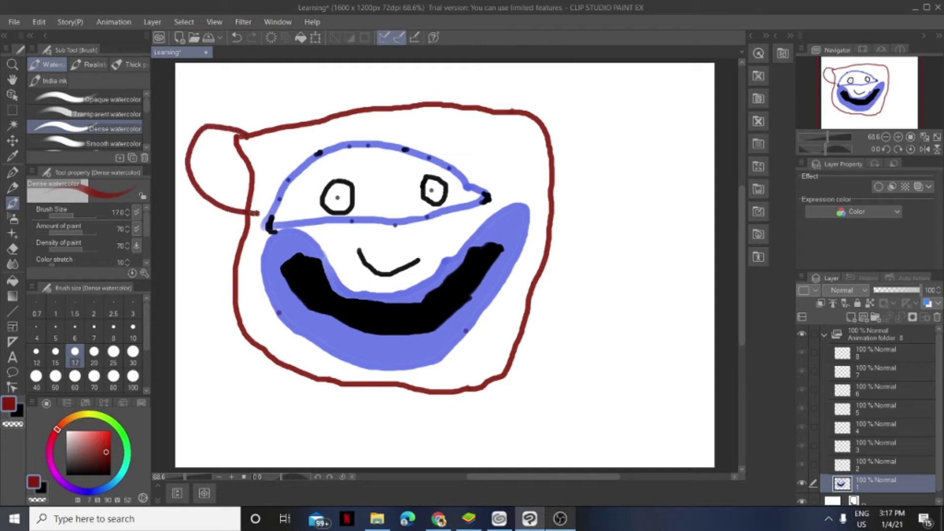
mouse_move(530, 114)
left_mouse_down()
mouse_move(551, 115)
mouse_move(566, 166)
mouse_move(555, 173)
left_mouse_up()
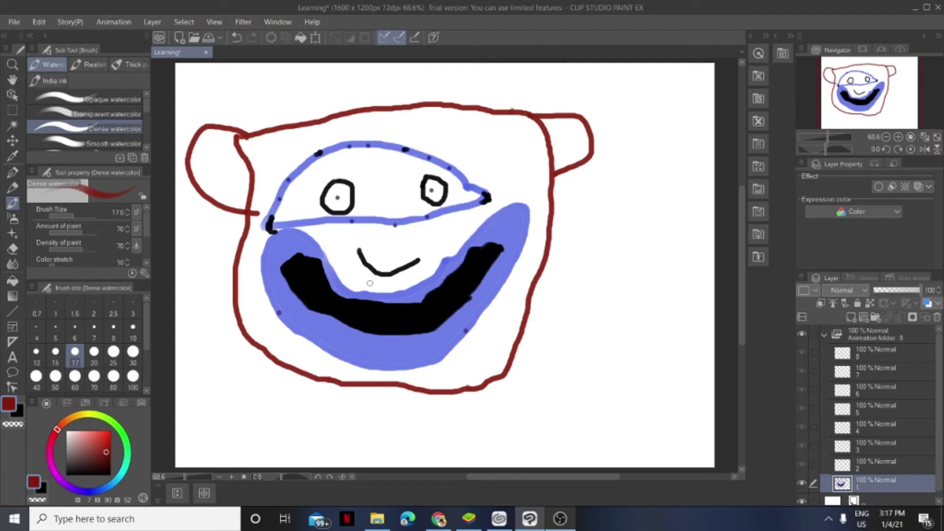
left_click(237, 37)
left_click(236, 37)
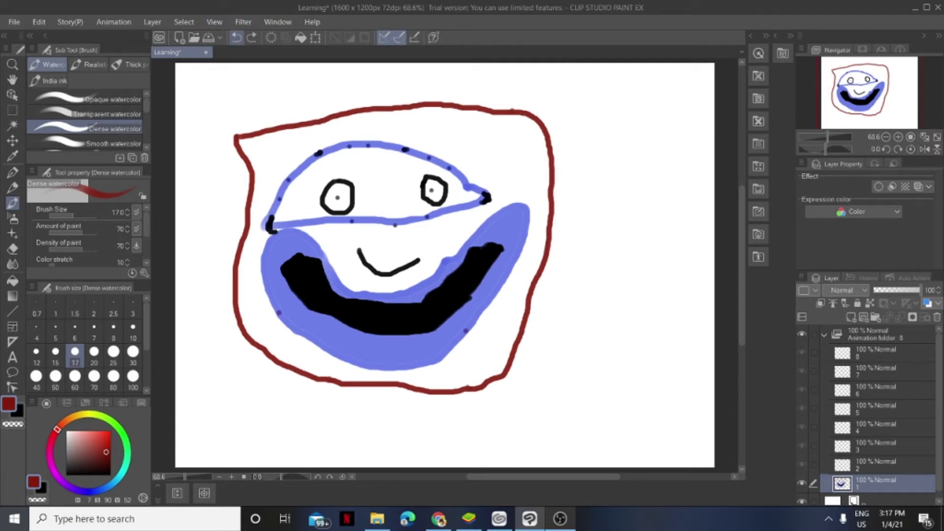
left_click(236, 38)
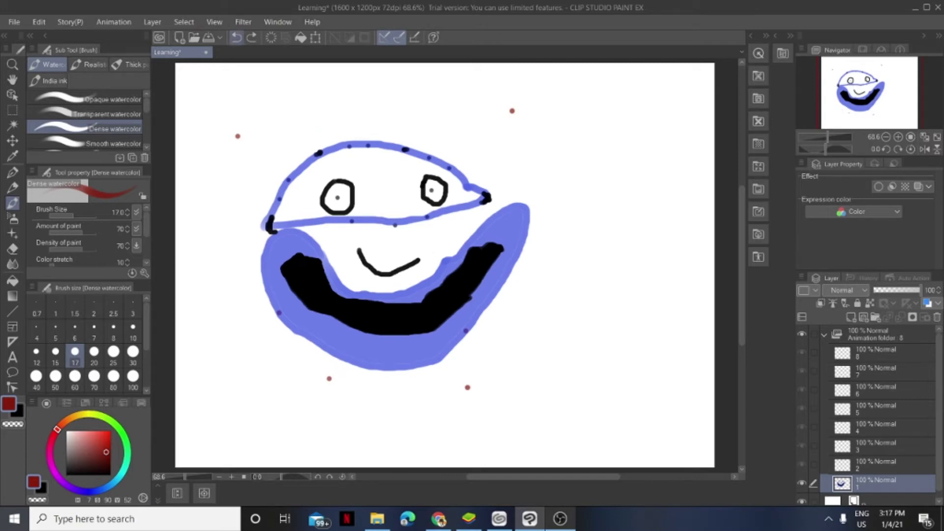
left_click(237, 37)
left_click(236, 38)
left_click(237, 37)
Draw a bright green stem with small branches on top of the dome using the Dense watercolor brush
left_click(120, 429)
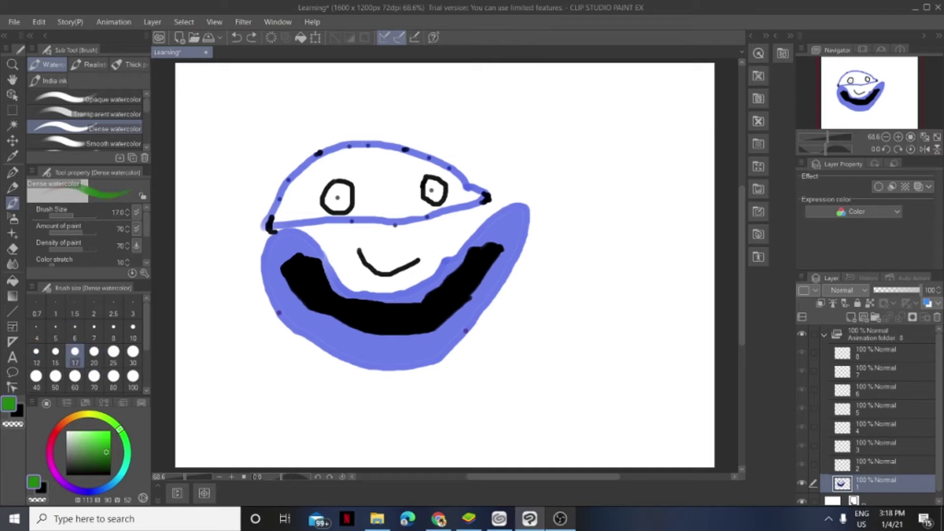
left_click_drag(102, 437, 111, 433)
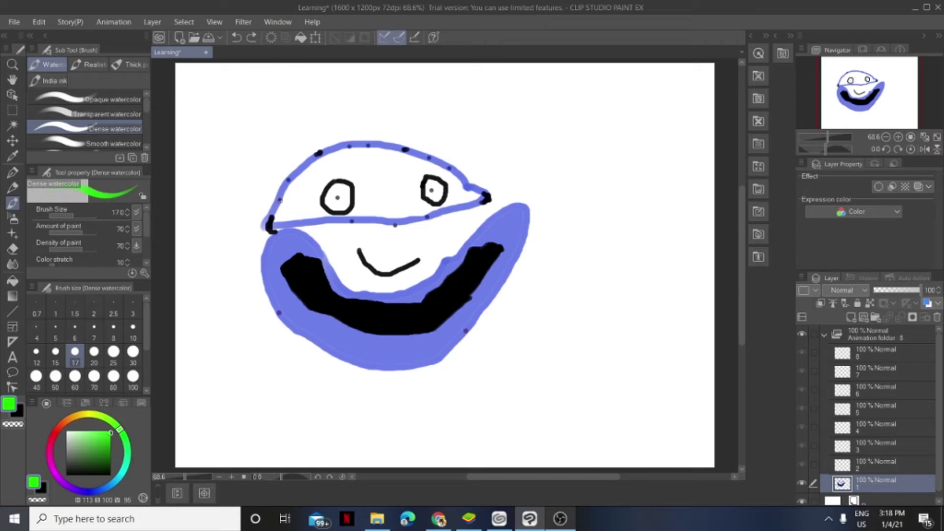
mouse_move(366, 142)
left_mouse_down()
mouse_move(369, 112)
mouse_move(359, 109)
mouse_move(367, 110)
mouse_move(366, 100)
mouse_move(378, 118)
mouse_move(350, 107)
left_mouse_up()
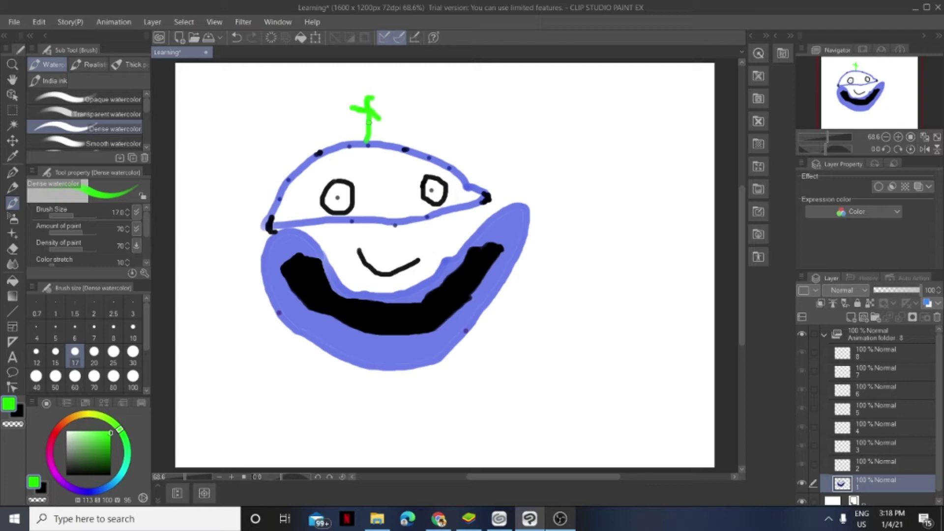
mouse_move(367, 127)
left_mouse_down()
mouse_move(346, 128)
mouse_move(387, 126)
mouse_move(340, 126)
left_mouse_up()
left_click(927, 8)
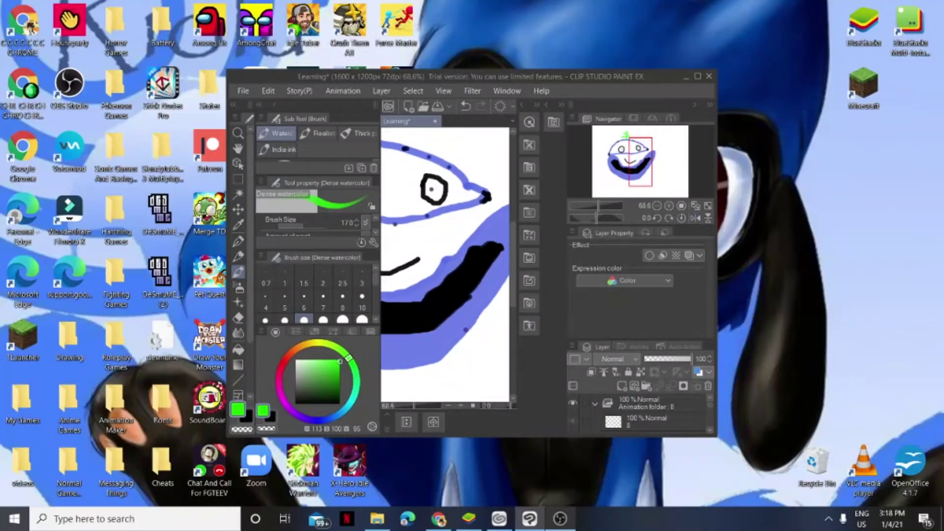
key("super+Up")
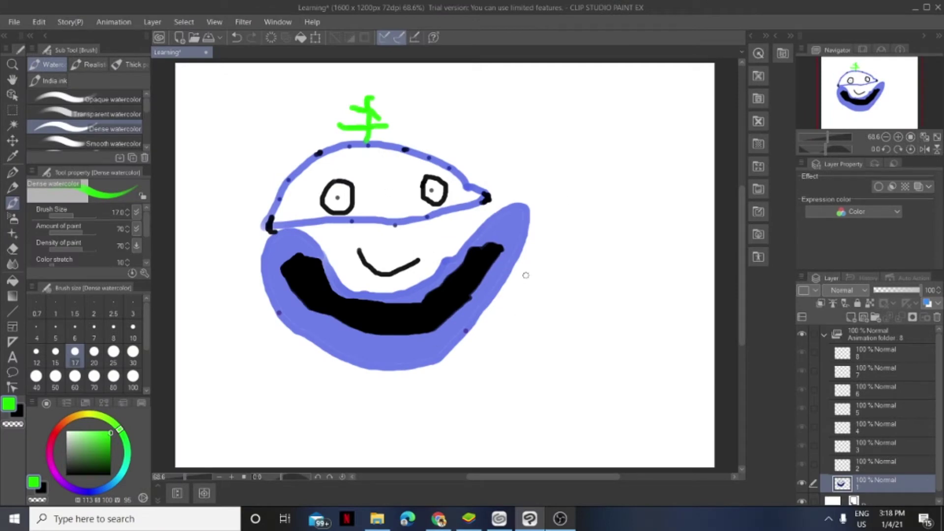
Shade both sides of the plant's lower branch with a darker green of saturation 67 and luminosity 49
left_click_drag(98, 450, 95, 455)
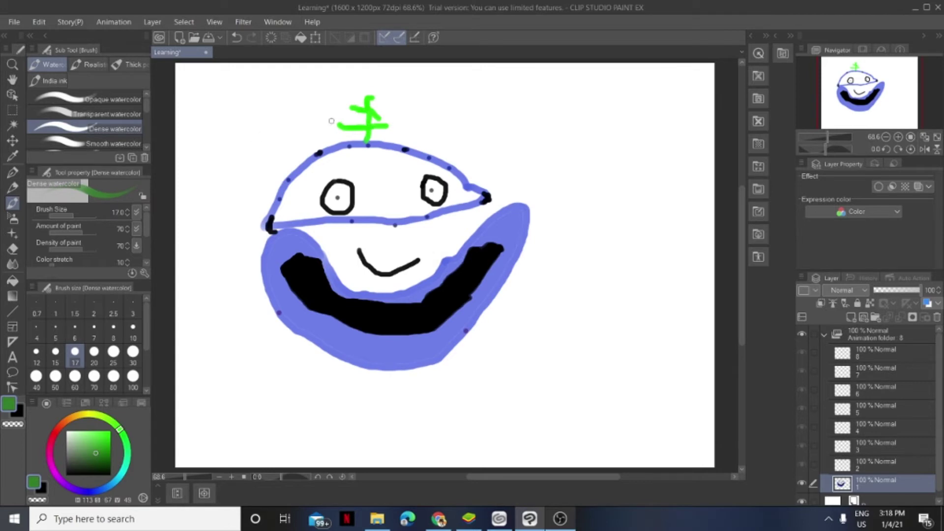
left_click_drag(353, 127, 347, 128)
left_click_drag(377, 126, 382, 126)
left_click_drag(374, 127, 386, 126)
Try a dark green dot and scribble in the canvas's upper-left corner, and undo them
left_click(193, 88)
left_click(237, 37)
mouse_move(216, 89)
left_mouse_down()
mouse_move(229, 90)
mouse_move(206, 117)
mouse_move(236, 95)
left_mouse_up()
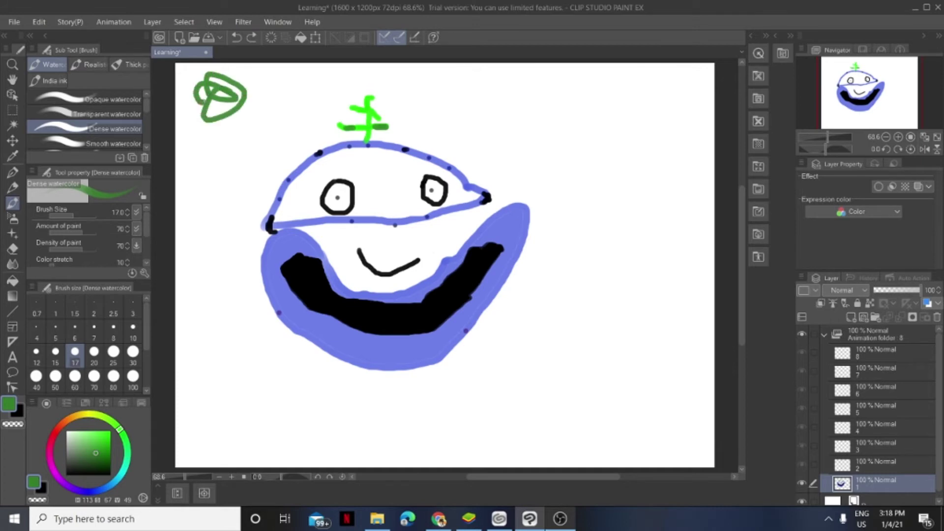
left_click(236, 37)
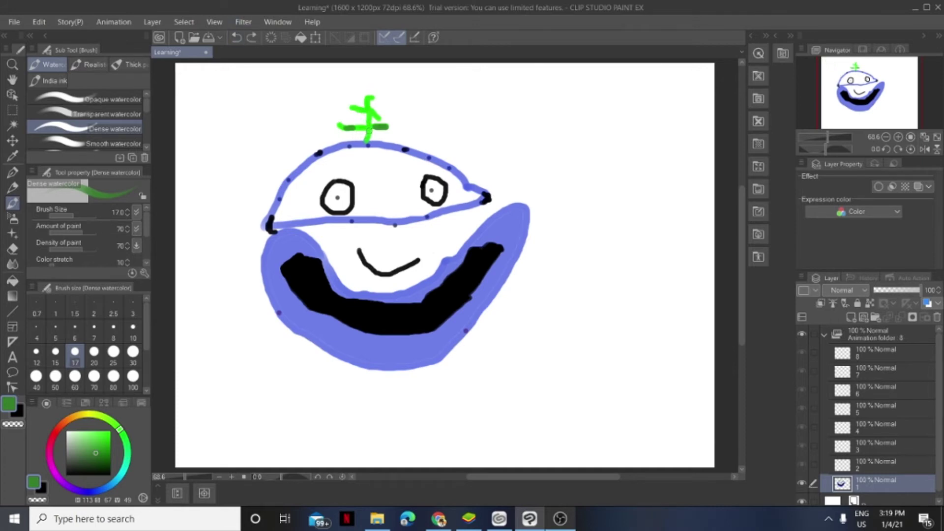
Shade the plant's upper branch and stem base in dark green, and set the colour back to bright green
left_click_drag(373, 113, 383, 122)
left_click_drag(372, 132, 368, 140)
left_click_drag(96, 453, 111, 432)
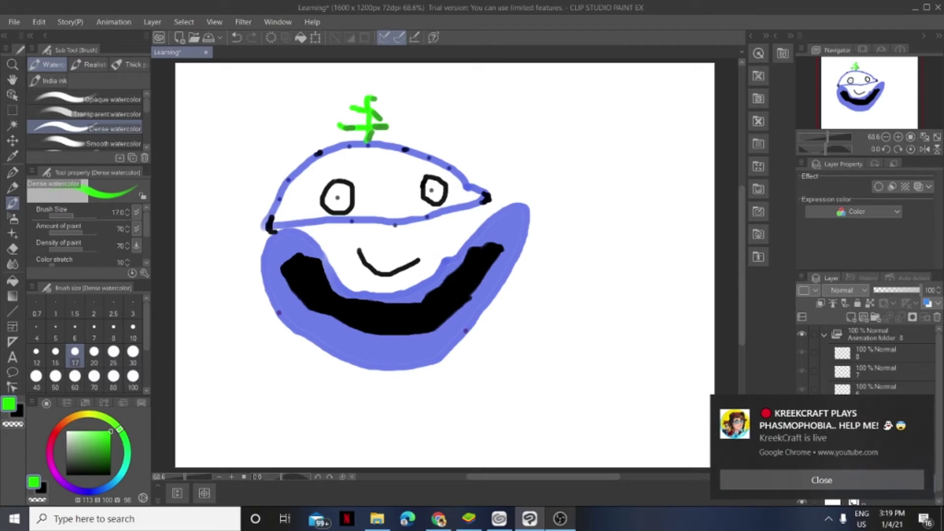
Dismiss the desktop notification and paint over the plant's lower-left branch in bright green
left_click(822, 480)
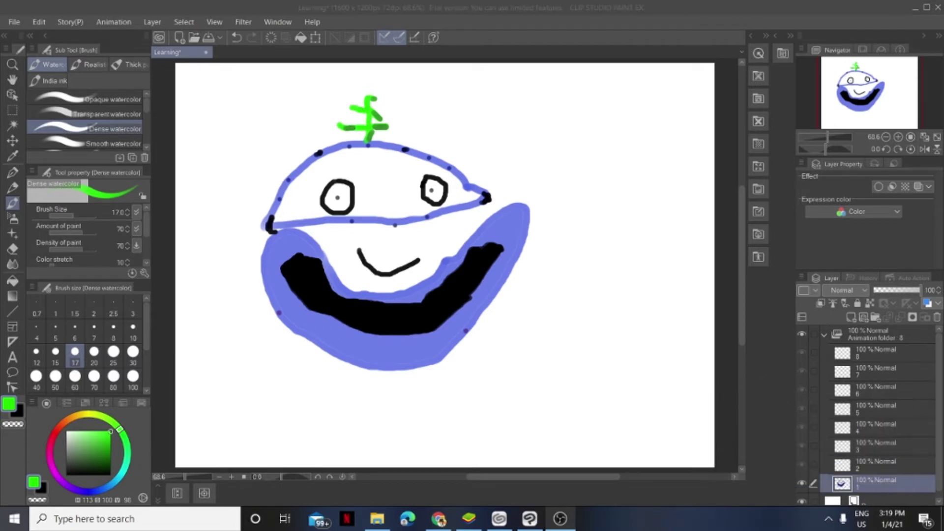
left_click(351, 127)
left_click_drag(359, 128, 340, 125)
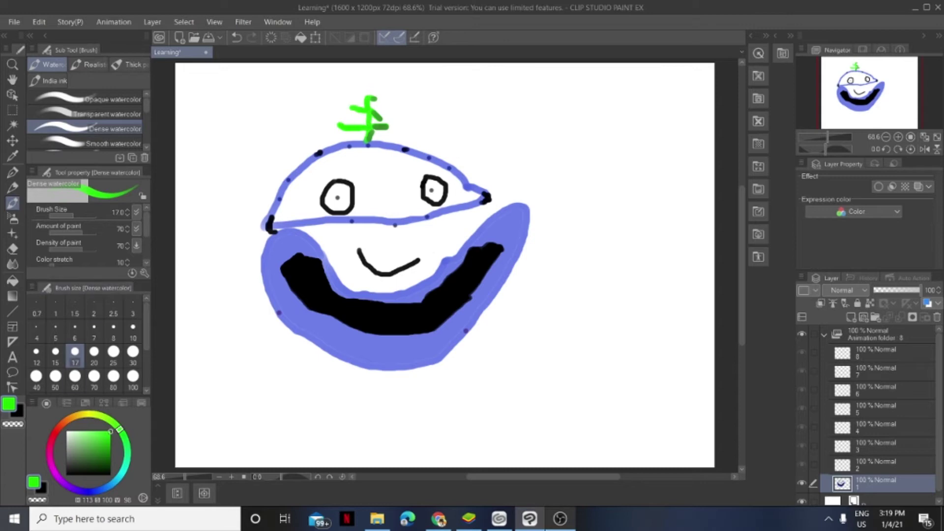
Draw a yellow sun with short rays in the canvas's upper-left corner and fill its body with yellow
left_click(86, 415)
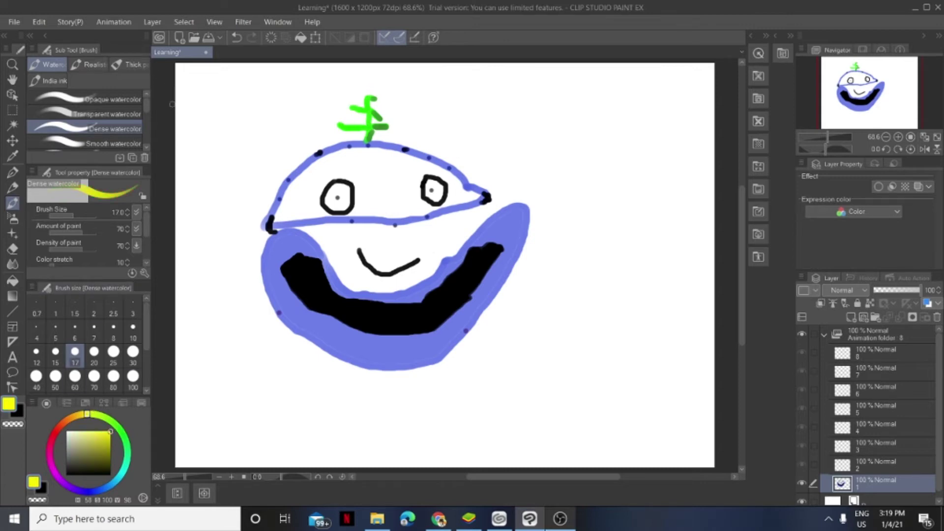
mouse_move(172, 112)
left_mouse_down()
mouse_move(199, 102)
mouse_move(238, 61)
left_mouse_up()
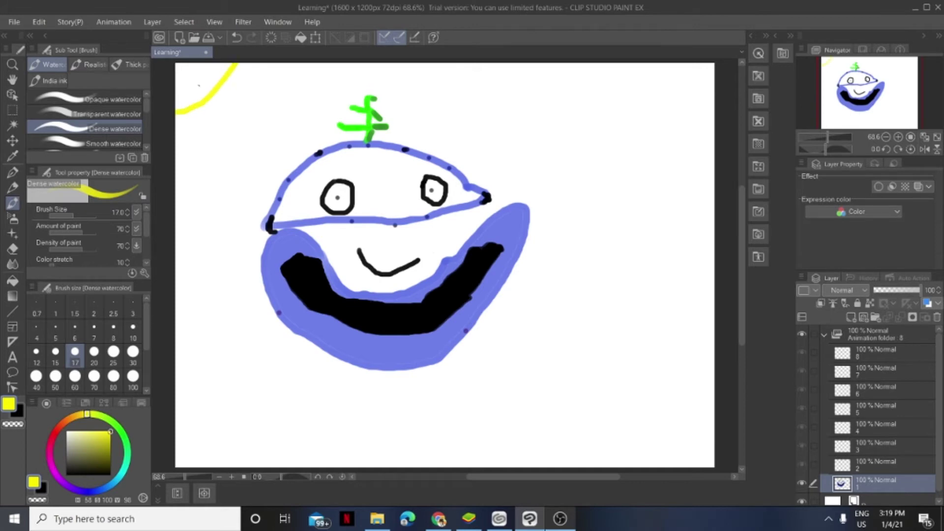
mouse_move(195, 119)
left_mouse_down()
mouse_move(199, 128)
mouse_move(235, 113)
mouse_move(265, 89)
mouse_move(266, 73)
left_mouse_up()
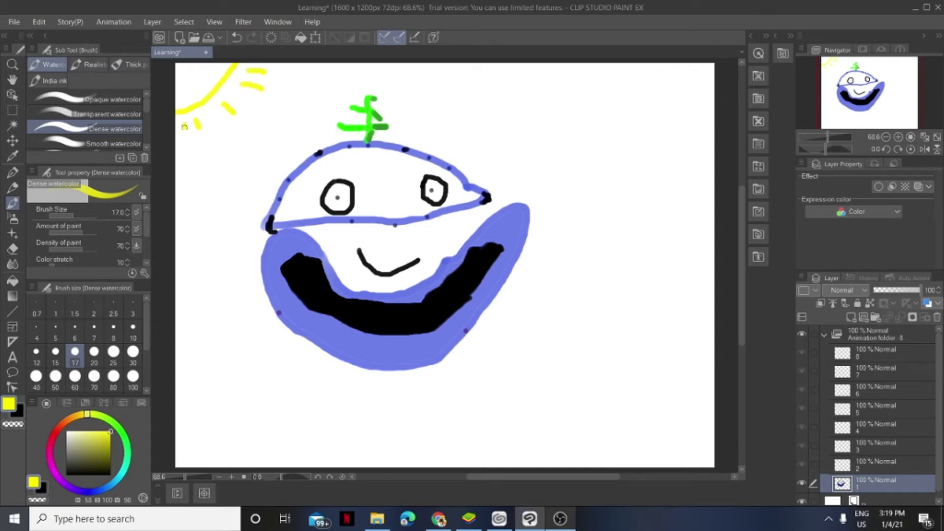
left_click_drag(190, 125, 187, 138)
left_click(13, 281)
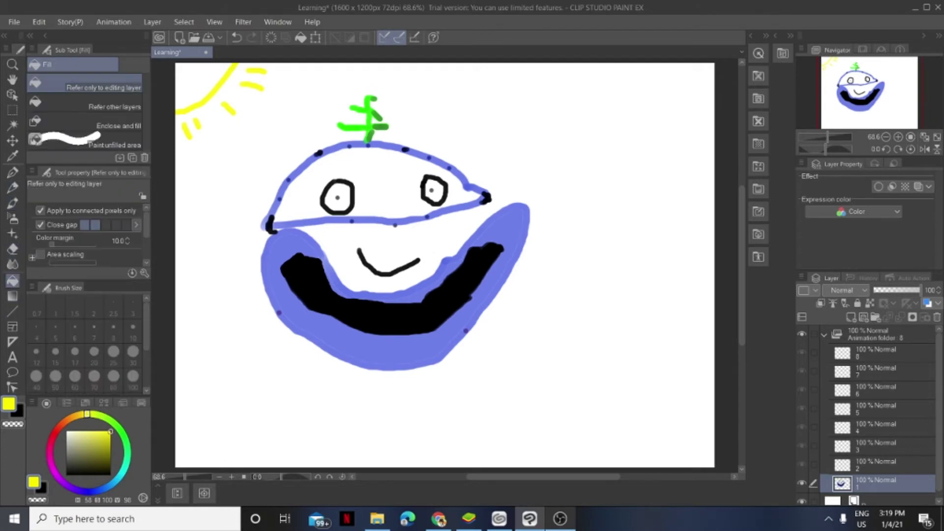
left_click(197, 79)
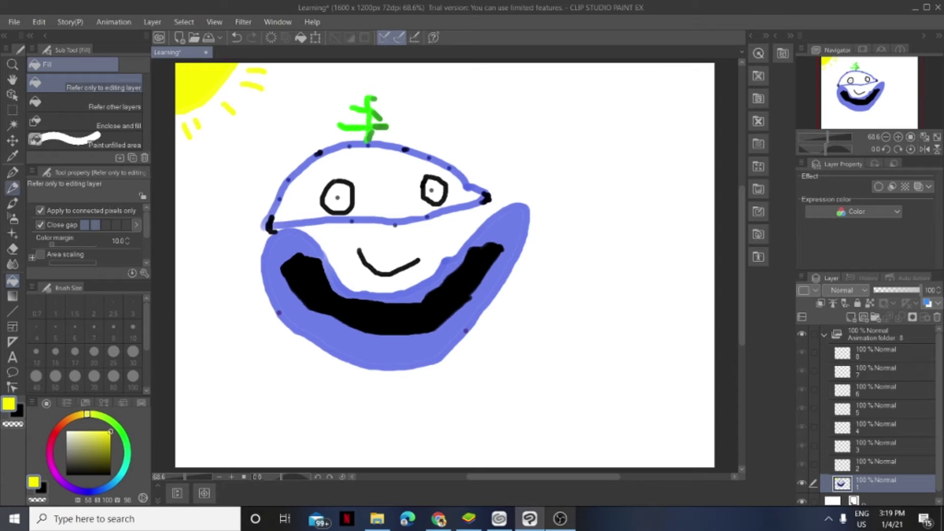
Draw a purple frame around the eyes with the Dense watercolor brush at hue 300, saturation 82, luminosity 77, and paint a solid arched band along its top
left_click(13, 202)
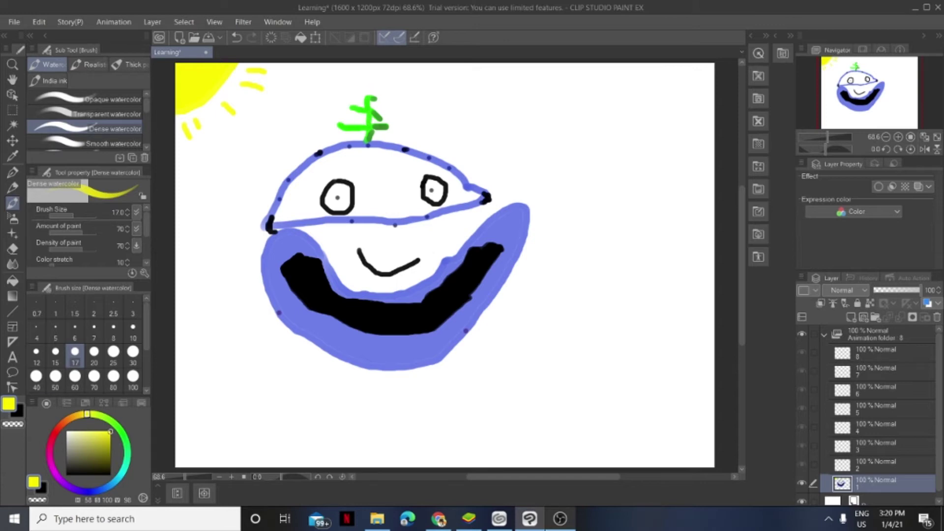
mouse_move(87, 414)
left_mouse_down()
mouse_move(112, 422)
mouse_move(84, 414)
mouse_move(54, 472)
left_mouse_up()
left_click(103, 441)
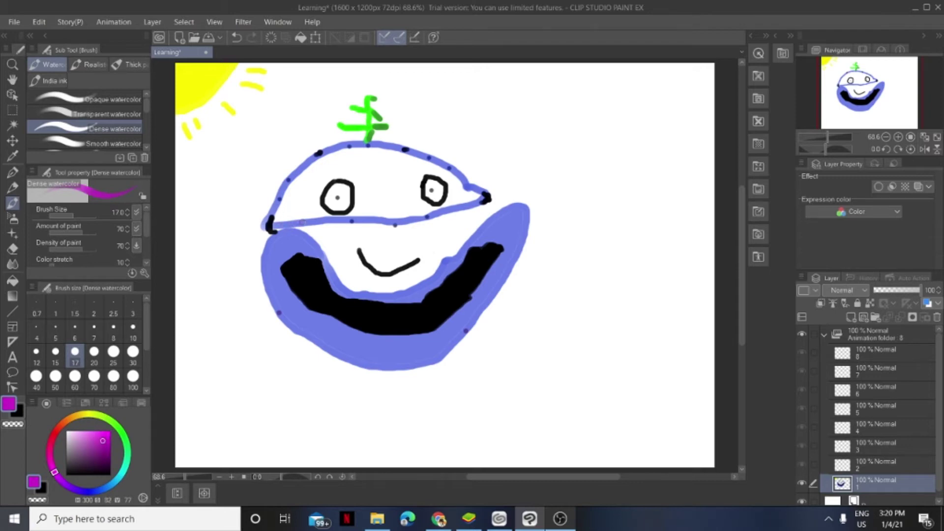
left_click_drag(302, 222, 303, 169)
left_click_drag(447, 210, 448, 169)
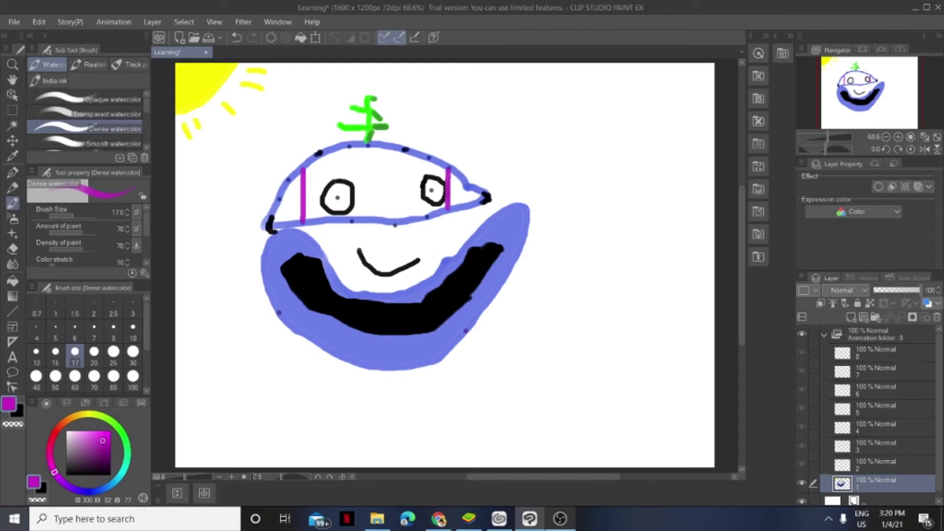
left_click_drag(304, 170, 450, 169)
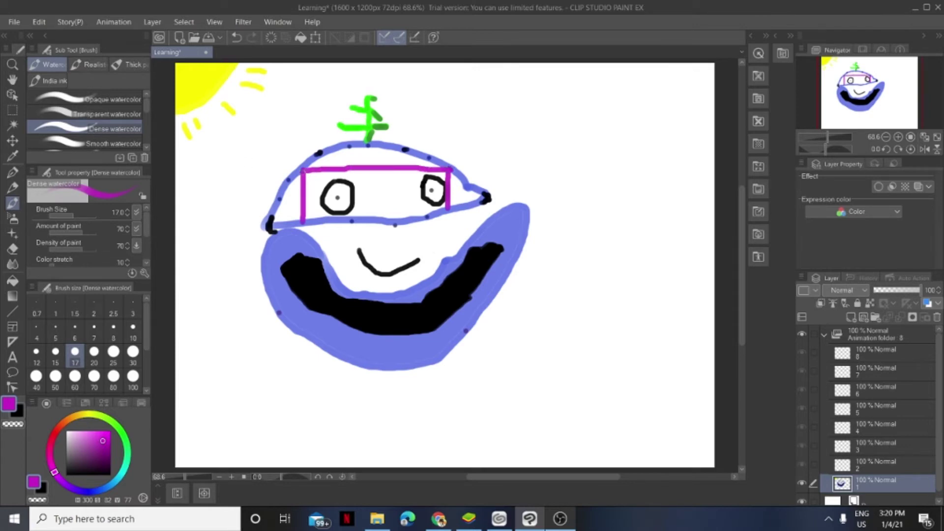
mouse_move(301, 171)
left_mouse_down()
mouse_move(374, 155)
mouse_move(428, 167)
left_mouse_up()
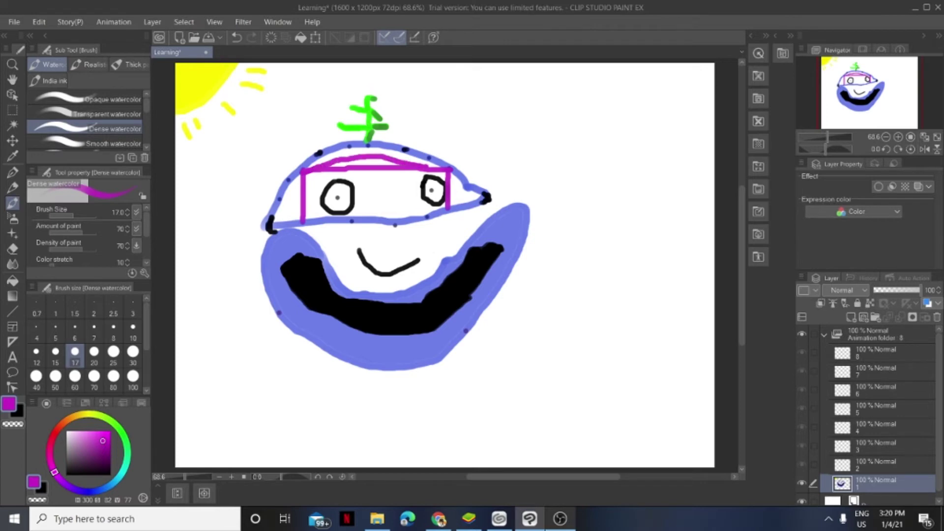
mouse_move(326, 171)
left_mouse_down()
mouse_move(396, 165)
mouse_move(359, 167)
left_mouse_up()
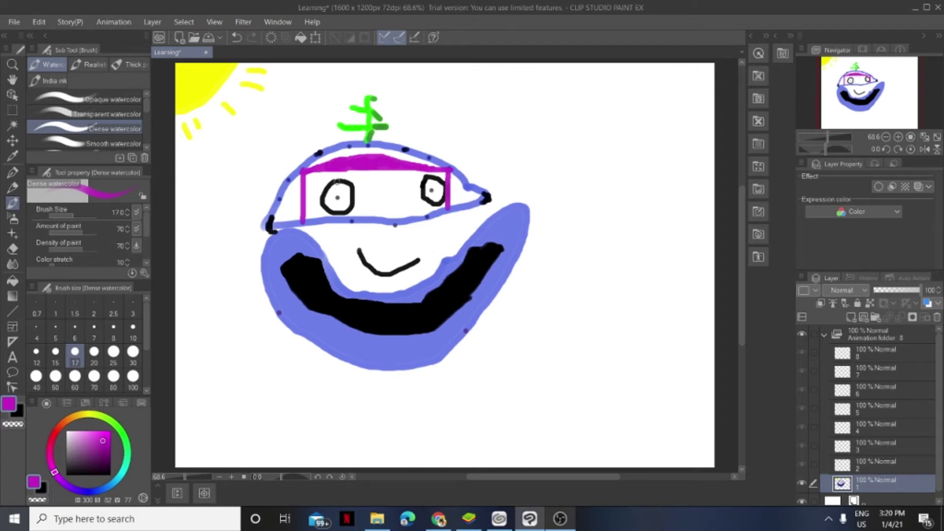
Add two purple vertical bars between the eyes, an arch joining them, and solid purple in the frame's lower-left corner
left_click_drag(367, 172, 366, 216)
left_click_drag(408, 171, 408, 217)
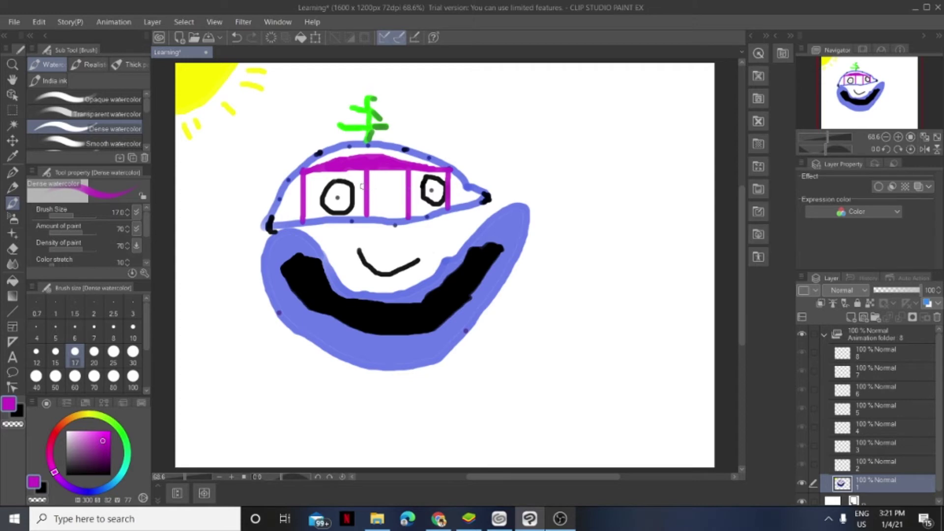
mouse_move(363, 197)
left_mouse_down()
mouse_move(381, 187)
mouse_move(407, 200)
left_mouse_up()
left_click_drag(300, 193, 318, 221)
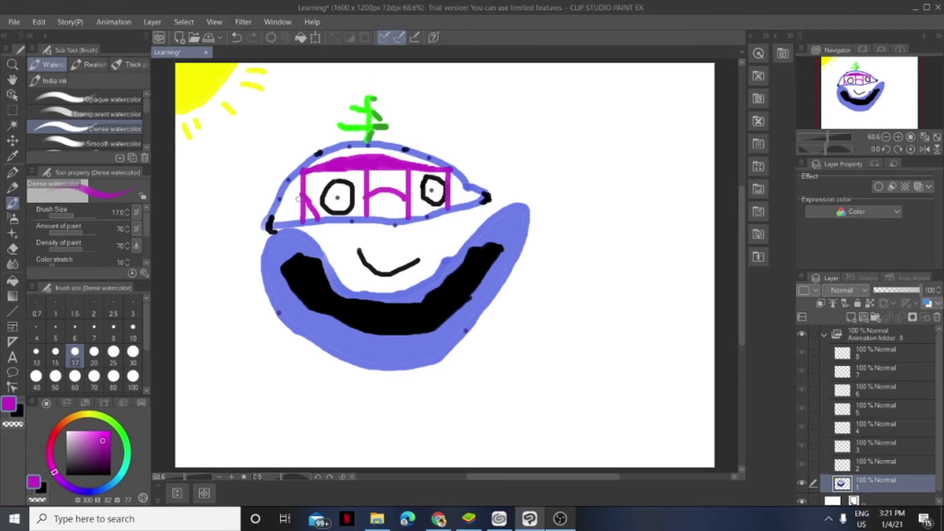
left_click_drag(310, 210, 312, 219)
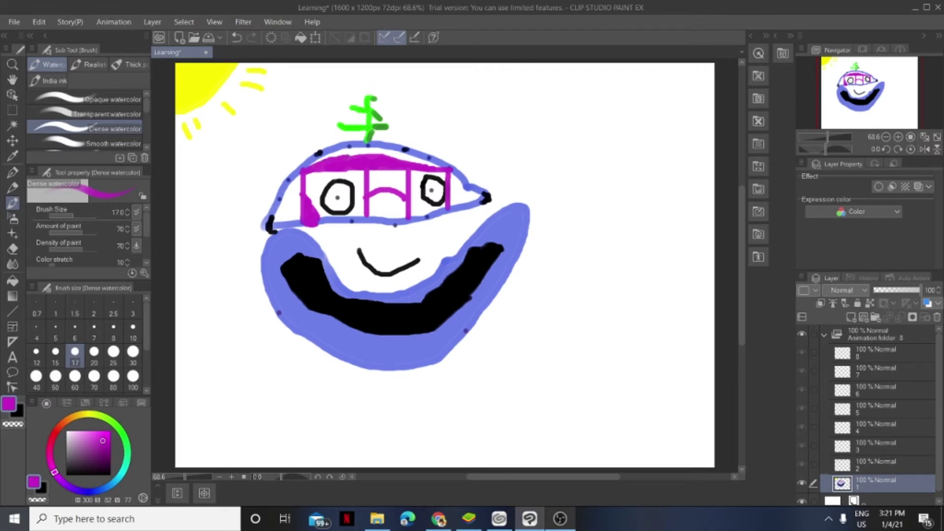
Try raising the purple band's top, undo that stroke, and paint a small purple bump below the plant's stem
mouse_move(347, 156)
left_mouse_down()
mouse_move(381, 151)
mouse_move(440, 166)
mouse_move(384, 150)
mouse_move(408, 153)
left_mouse_up()
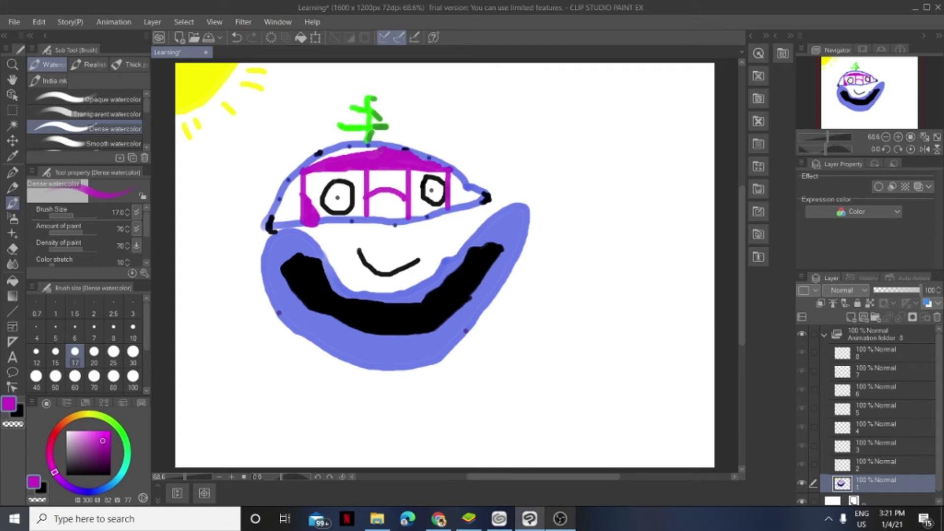
left_click(237, 37)
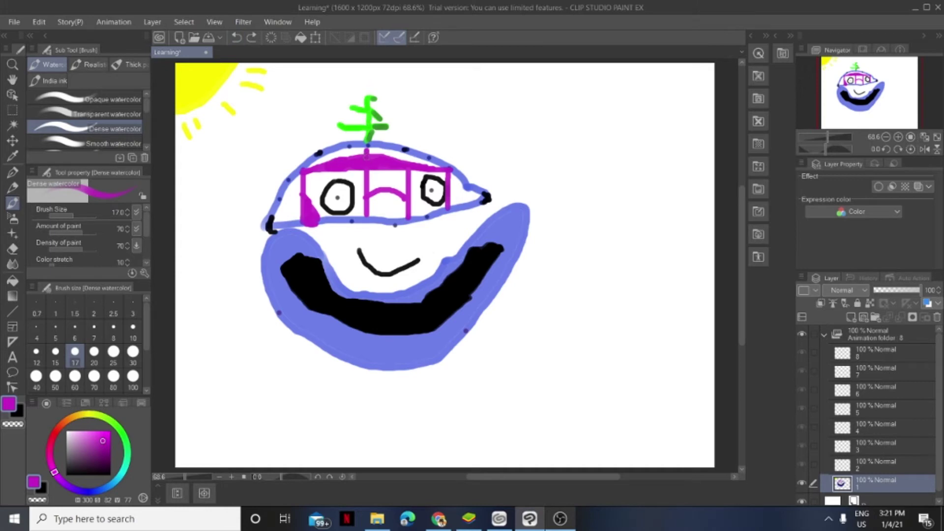
left_click(359, 153)
Outline a large rounded shape beneath the blue mouth in dark olive of hue 53, saturation 74, luminosity 21, and fill it with that colour
mouse_move(92, 449)
left_mouse_down()
mouse_move(84, 464)
mouse_move(50, 461)
mouse_move(76, 490)
mouse_move(126, 443)
mouse_move(119, 428)
mouse_move(49, 454)
mouse_move(88, 414)
mouse_move(99, 465)
left_mouse_up()
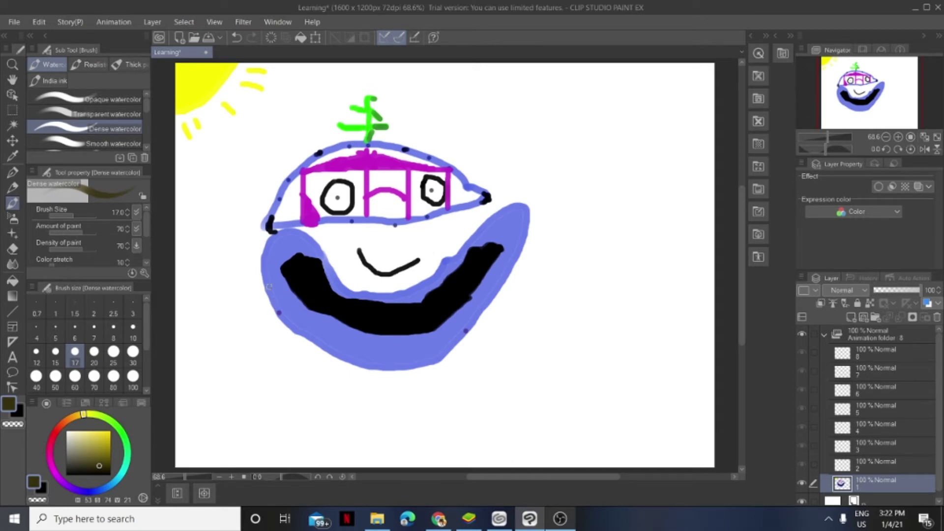
mouse_move(269, 286)
left_mouse_down()
mouse_move(252, 319)
mouse_move(274, 377)
mouse_move(315, 406)
mouse_move(382, 430)
mouse_move(438, 429)
mouse_move(511, 405)
mouse_move(527, 353)
mouse_move(485, 309)
left_mouse_up()
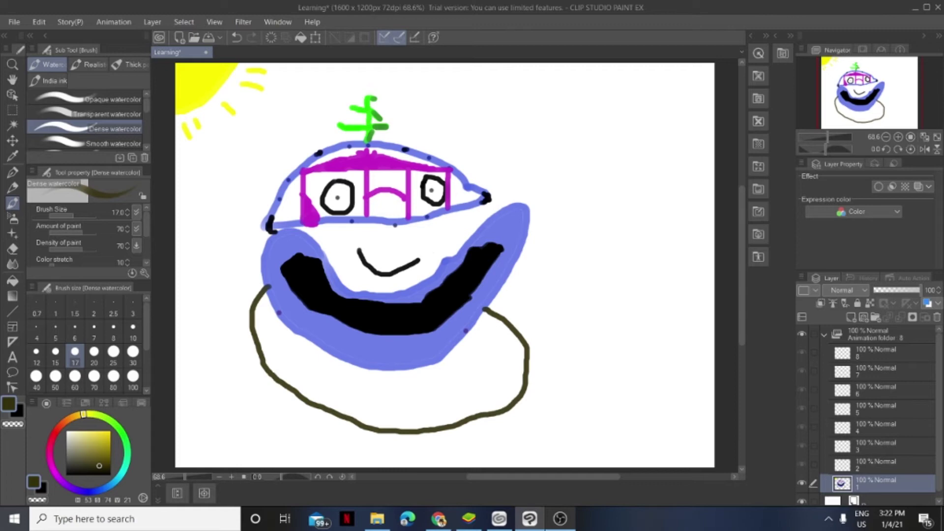
left_click(12, 280)
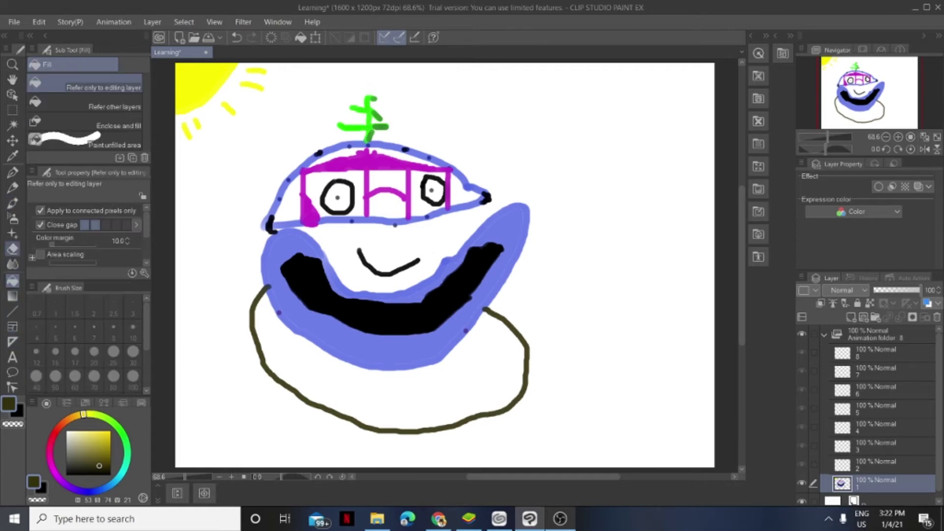
left_click(12, 297)
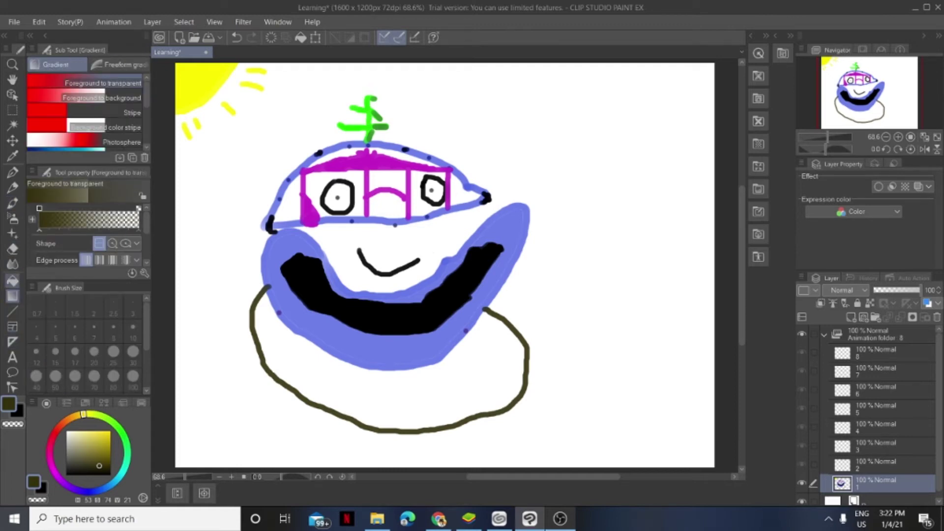
left_click(12, 281)
left_click(397, 397)
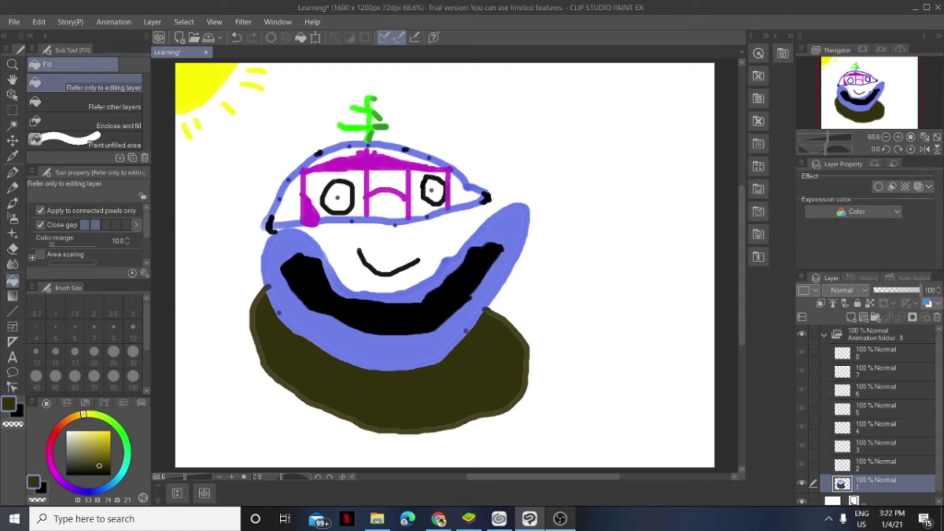
Draw a rectangle right of the plant in cyan of hue 186, saturation 100, luminosity 93, and erase the extra line inside it
mouse_move(93, 457)
left_mouse_down()
mouse_move(76, 450)
mouse_move(66, 466)
mouse_move(105, 448)
mouse_move(78, 455)
mouse_move(72, 471)
left_mouse_up()
left_click(76, 464)
mouse_move(84, 415)
left_mouse_down()
mouse_move(93, 414)
mouse_move(50, 458)
mouse_move(54, 471)
mouse_move(74, 490)
mouse_move(109, 486)
mouse_move(88, 456)
mouse_move(99, 448)
left_mouse_up()
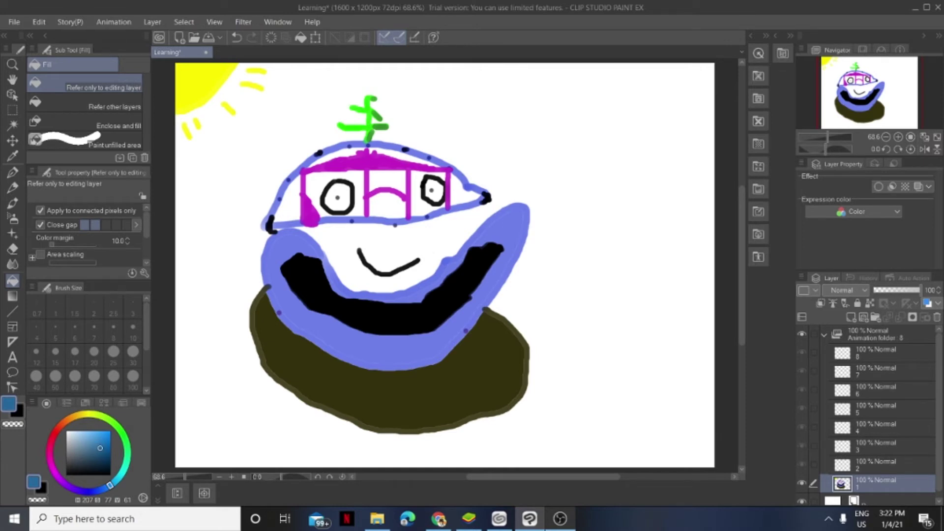
left_click(12, 202)
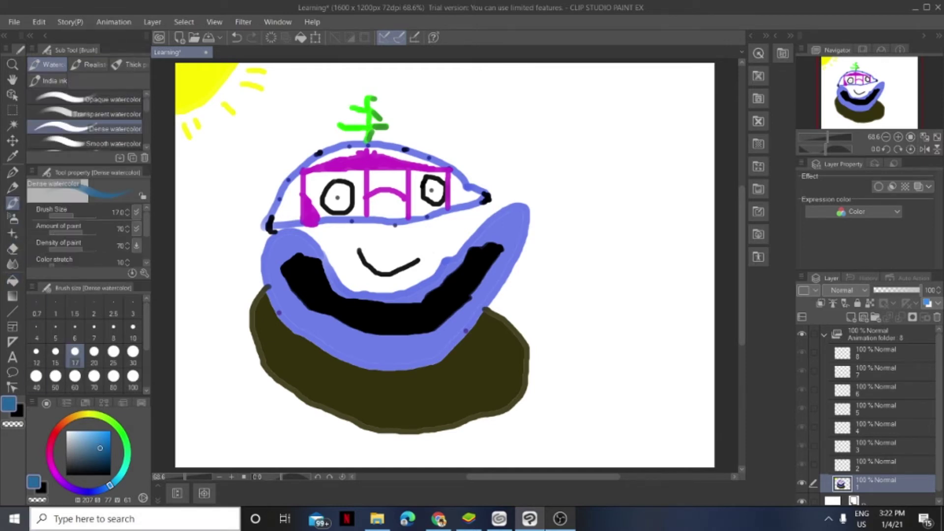
left_click_drag(100, 448, 110, 434)
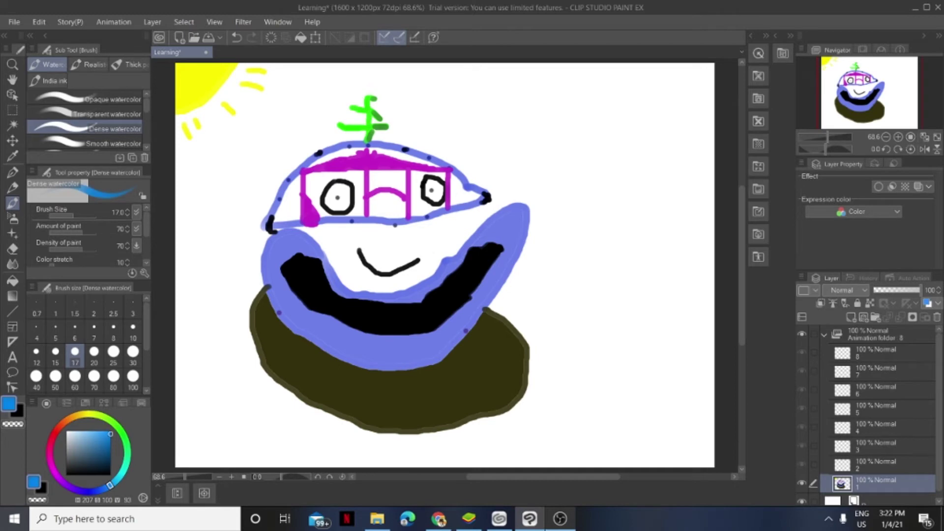
left_click_drag(110, 486, 119, 477)
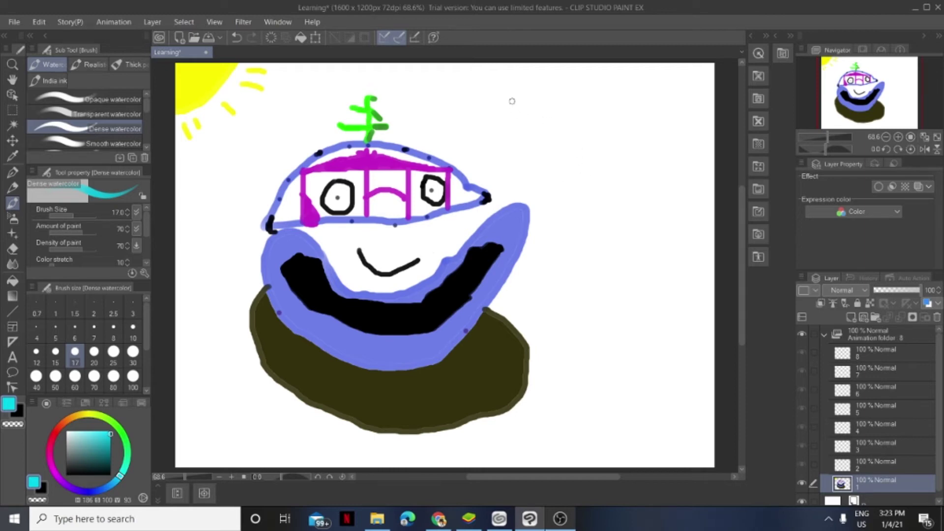
mouse_move(511, 101)
left_mouse_down()
mouse_move(508, 139)
mouse_move(569, 148)
mouse_move(569, 118)
mouse_move(560, 92)
mouse_move(493, 88)
mouse_move(495, 149)
mouse_move(514, 152)
left_mouse_up()
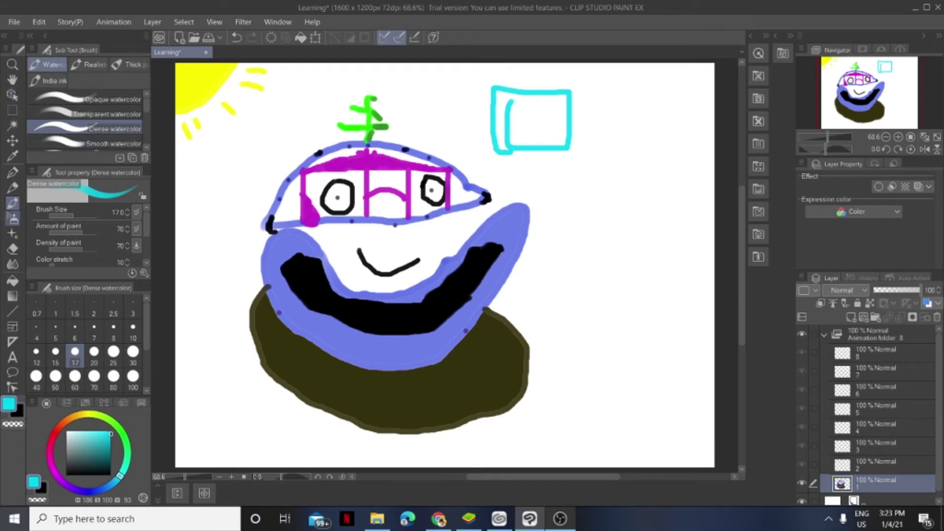
left_click(13, 248)
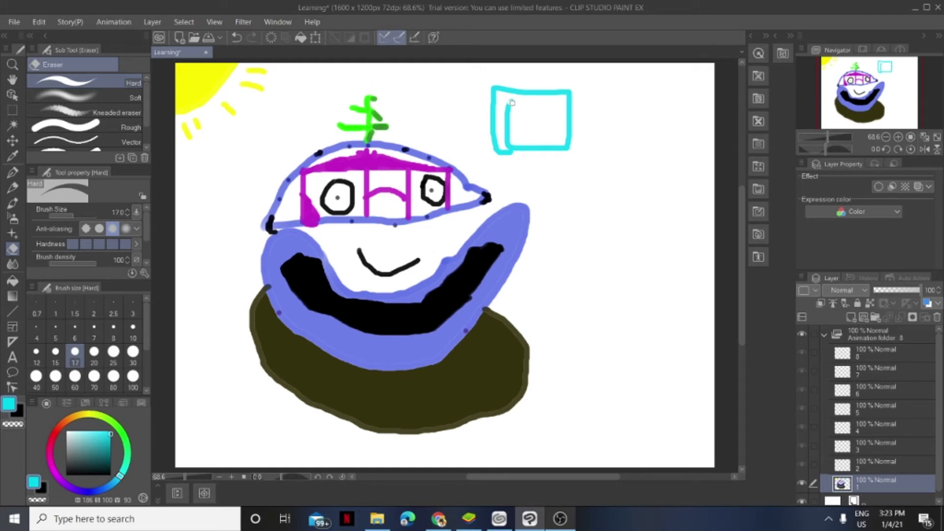
mouse_move(512, 101)
left_mouse_down()
mouse_move(512, 146)
mouse_move(503, 146)
left_mouse_up()
Draw a smaller cyan square below the sun with the Dense watercolor brush, and fill both cyan shapes
left_click(12, 202)
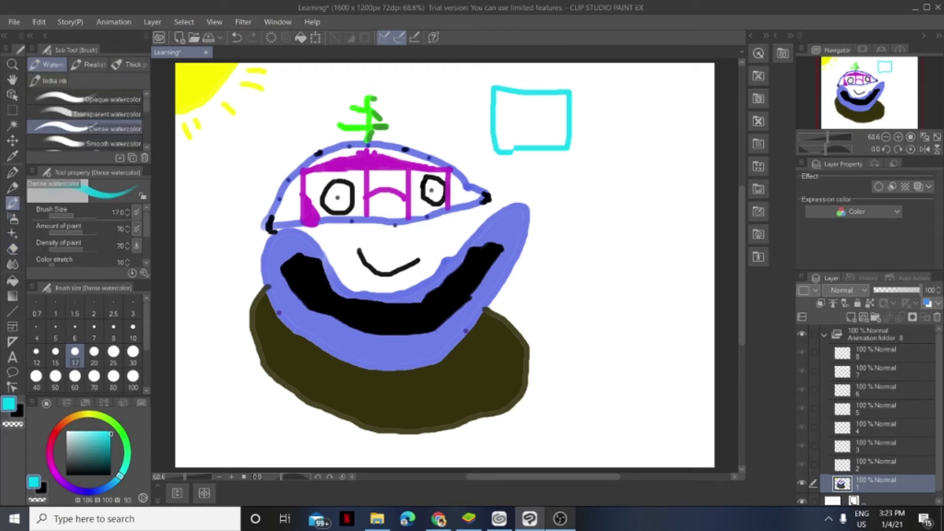
mouse_move(213, 153)
left_mouse_down()
mouse_move(229, 194)
mouse_move(268, 194)
mouse_move(271, 149)
mouse_move(213, 146)
mouse_move(209, 156)
left_mouse_up()
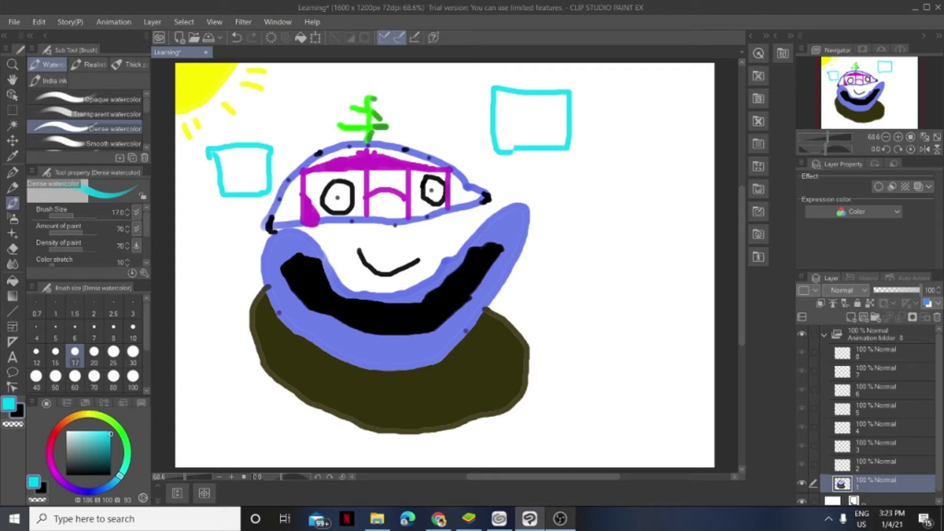
left_click(12, 280)
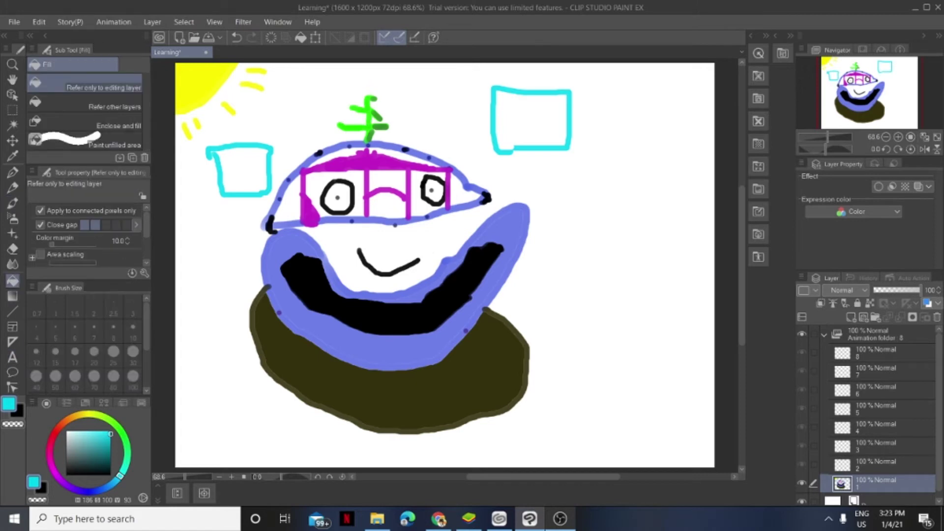
left_click(240, 170)
left_click(532, 120)
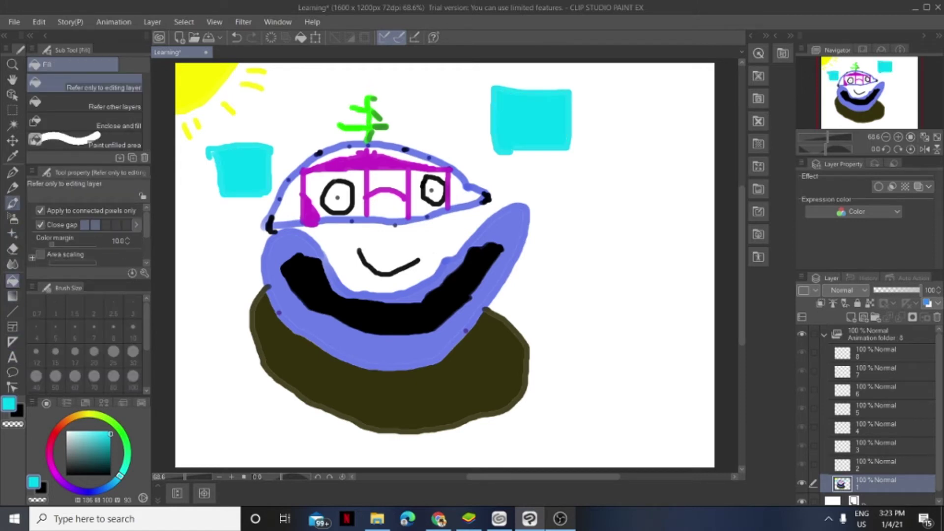
Draw a small cyan cloud-shaped outline in the empty area right of the olive shape
left_click(13, 204)
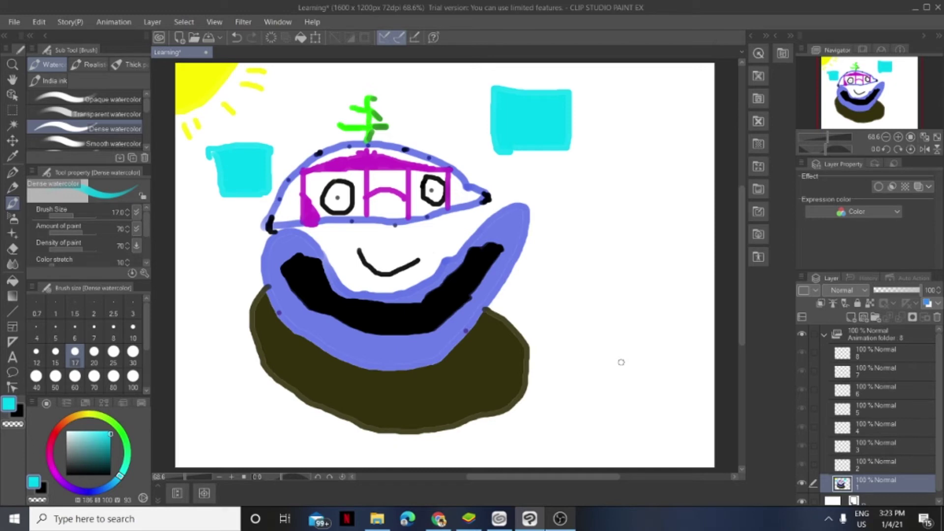
mouse_move(623, 362)
left_mouse_down()
mouse_move(609, 369)
mouse_move(620, 378)
mouse_move(657, 375)
mouse_move(625, 359)
mouse_move(657, 374)
left_mouse_up()
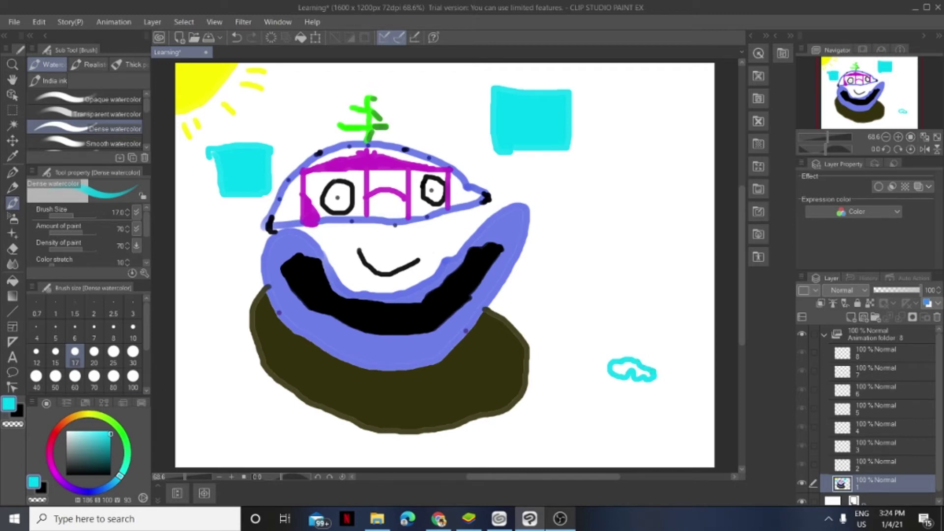
Fill the small cloud-shaped outline with the current cyan
left_click(13, 281)
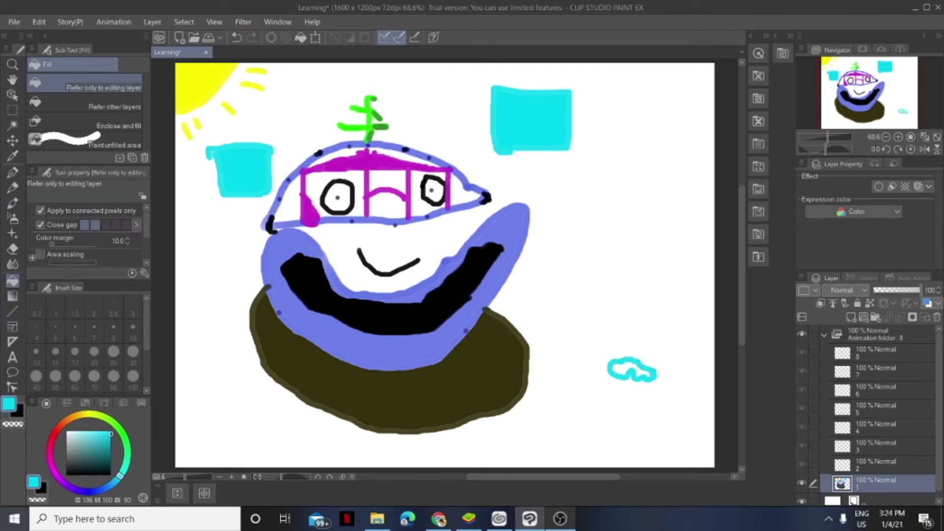
left_click(622, 369)
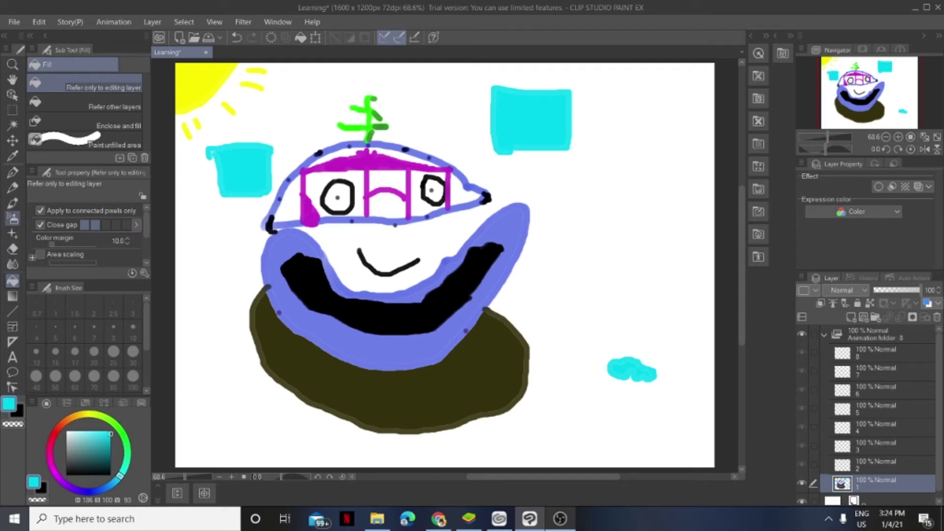
Draw strap lines between the eye area and both sides of the blue mouth with Dense watercolor in green of hue 138, saturation 61, luminosity 47
left_click(13, 202)
left_click_drag(110, 436, 111, 476)
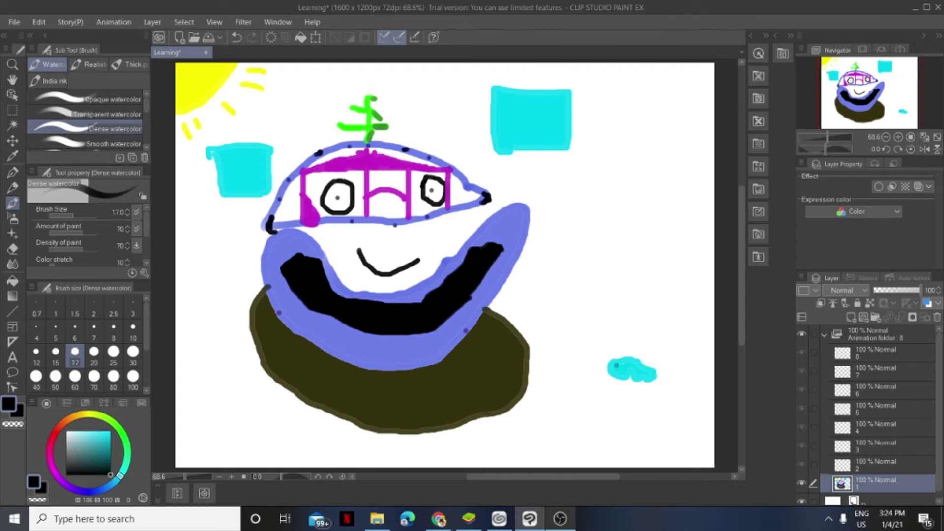
left_click_drag(97, 442, 98, 437)
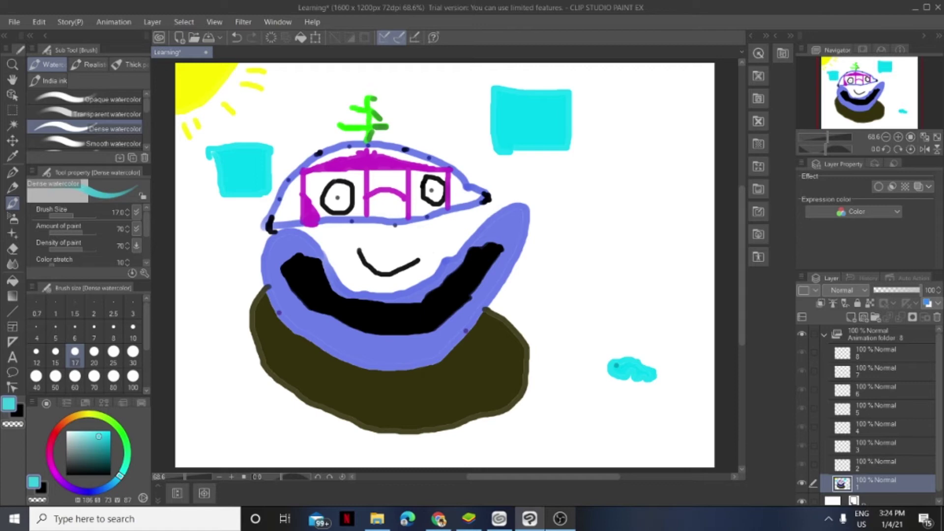
mouse_move(119, 476)
left_mouse_down()
mouse_move(126, 444)
mouse_move(94, 454)
left_mouse_up()
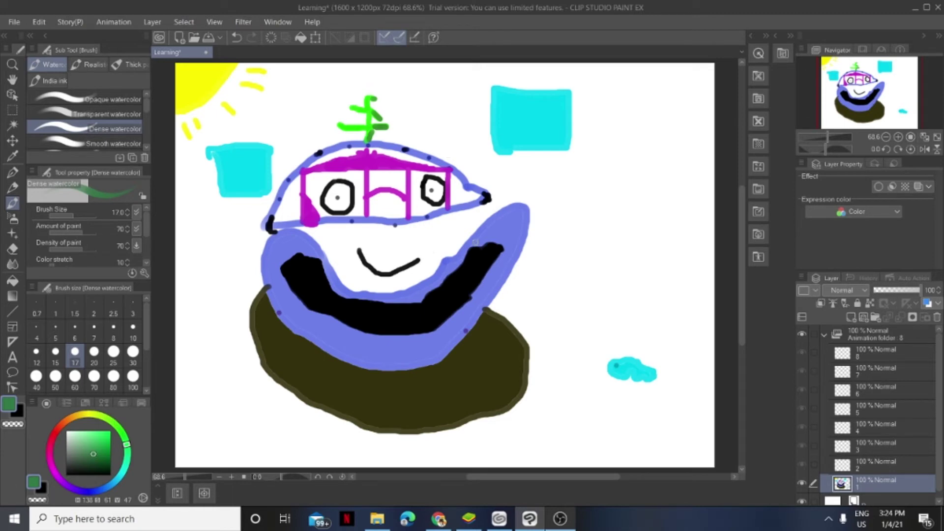
left_click_drag(474, 209, 476, 231)
mouse_move(337, 220)
left_mouse_down()
mouse_move(320, 247)
mouse_move(333, 235)
mouse_move(338, 242)
mouse_move(343, 285)
left_mouse_up()
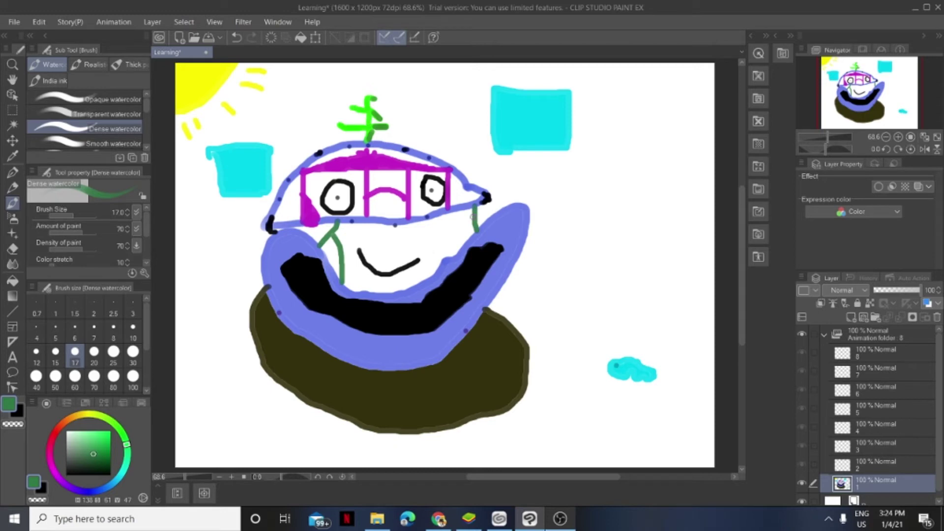
mouse_move(472, 217)
left_mouse_down()
mouse_move(456, 226)
mouse_move(446, 259)
left_mouse_up()
Draw a green line across the face just below the eye area, extend both ends, and add short ticks joining it to the blue outline
left_click_drag(335, 232, 488, 213)
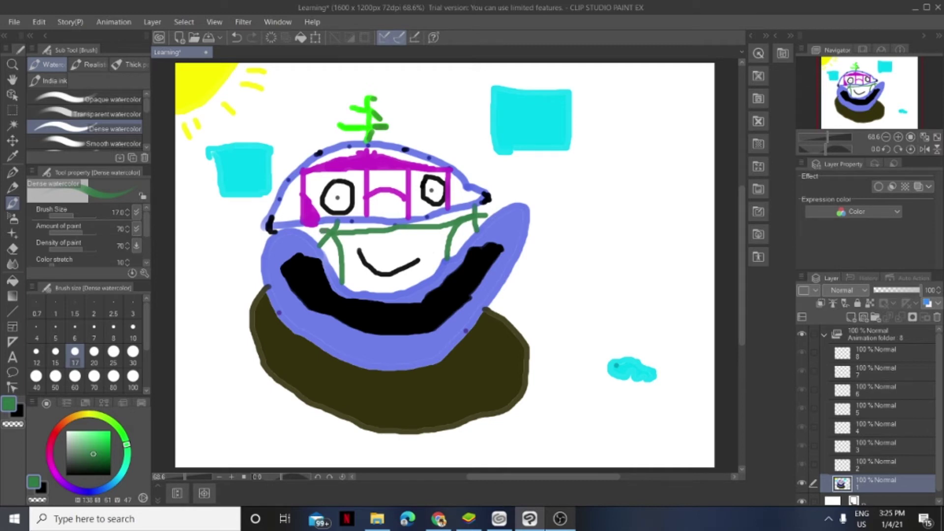
left_click_drag(318, 230, 301, 232)
left_click_drag(485, 216, 496, 217)
left_click_drag(358, 232, 456, 206)
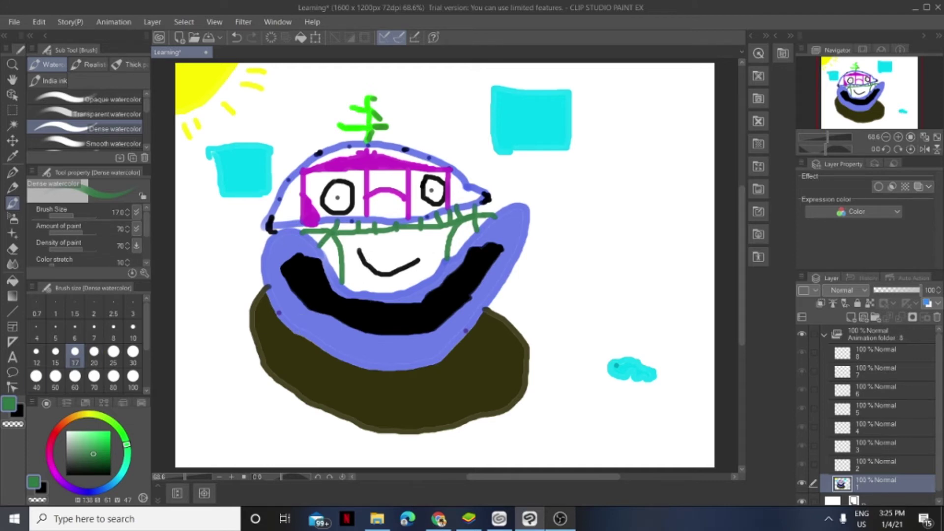
Fill the enclosed sections beside the left green strap line with the same green
left_click(12, 248)
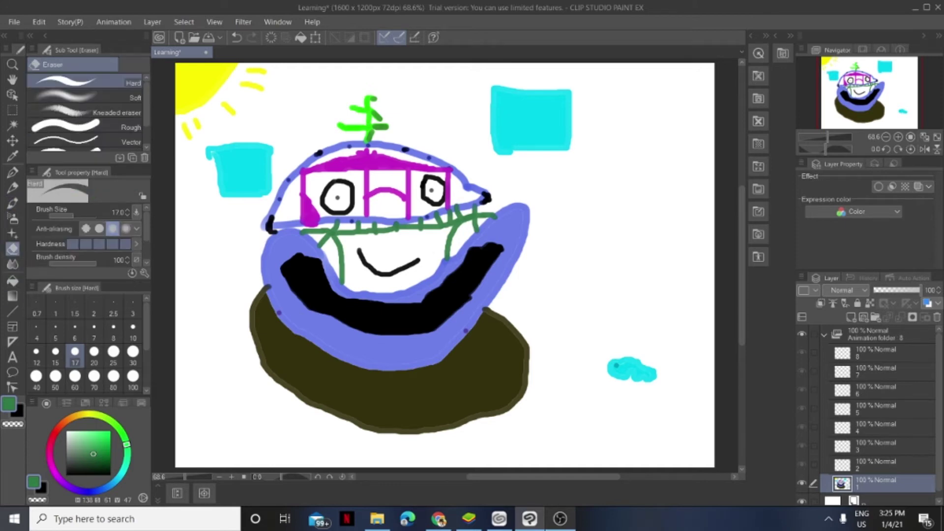
left_click(12, 280)
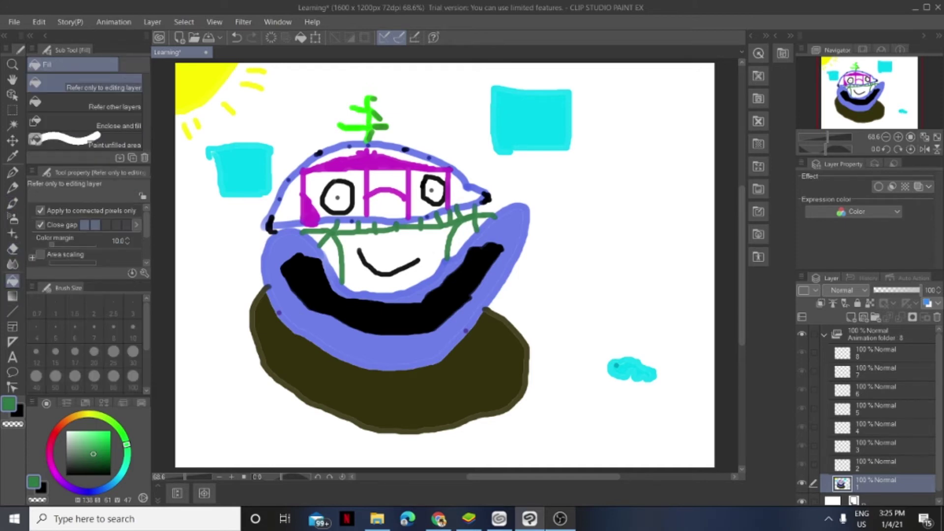
left_click(332, 259)
left_click(317, 238)
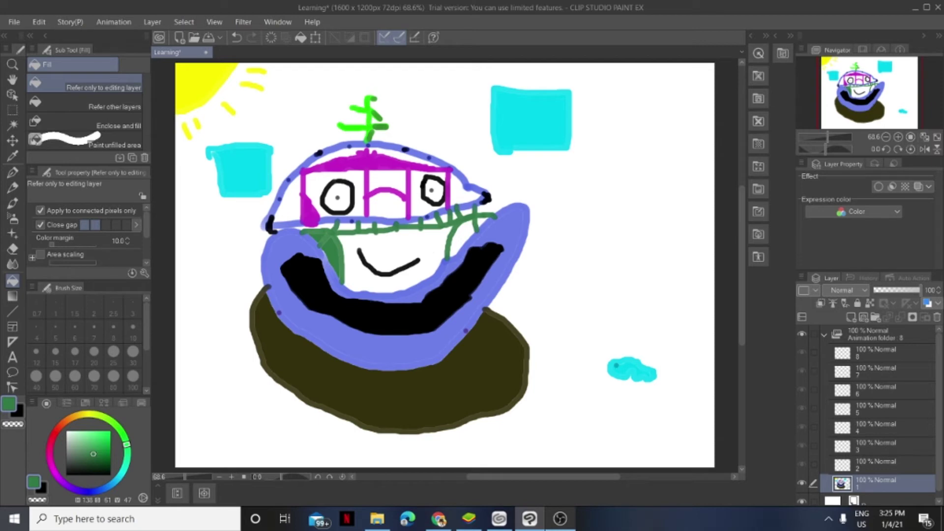
Fill the gaps between the ticks along the green band and the sections around the right strap with the same green
left_click(347, 229)
left_click(347, 227)
left_click(367, 227)
left_click(385, 226)
left_click(392, 227)
left_click(430, 222)
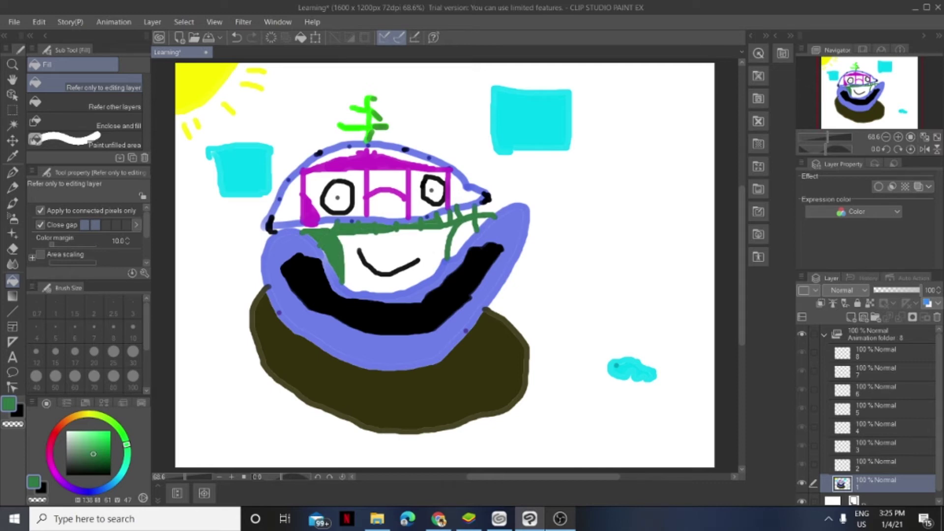
left_click(444, 219)
left_click(455, 215)
left_click(467, 213)
left_click(462, 238)
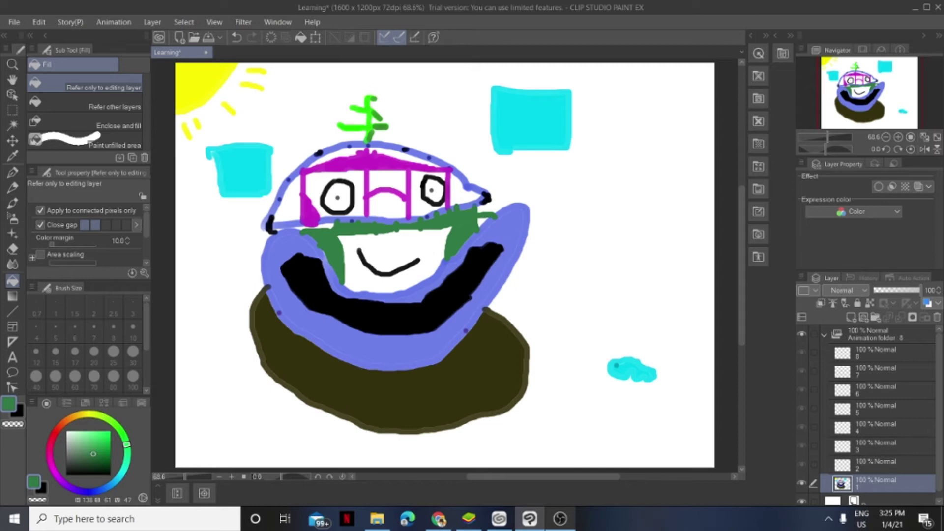
left_click(483, 222)
Draw a green curve along the lower edge of the white face area and fill the gap and surrounding edges green
left_click(12, 204)
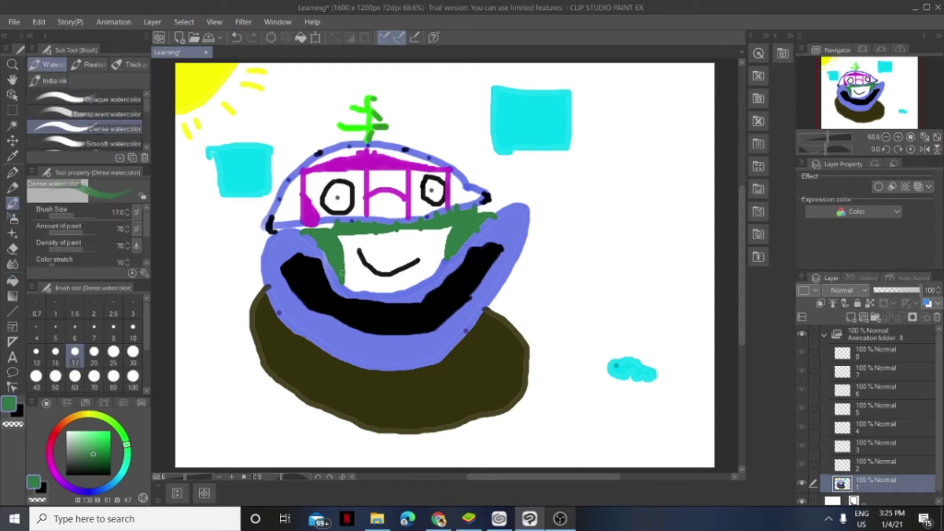
mouse_move(341, 285)
left_mouse_down()
mouse_move(380, 297)
mouse_move(410, 289)
mouse_move(449, 253)
mouse_move(405, 289)
mouse_move(345, 284)
left_mouse_up()
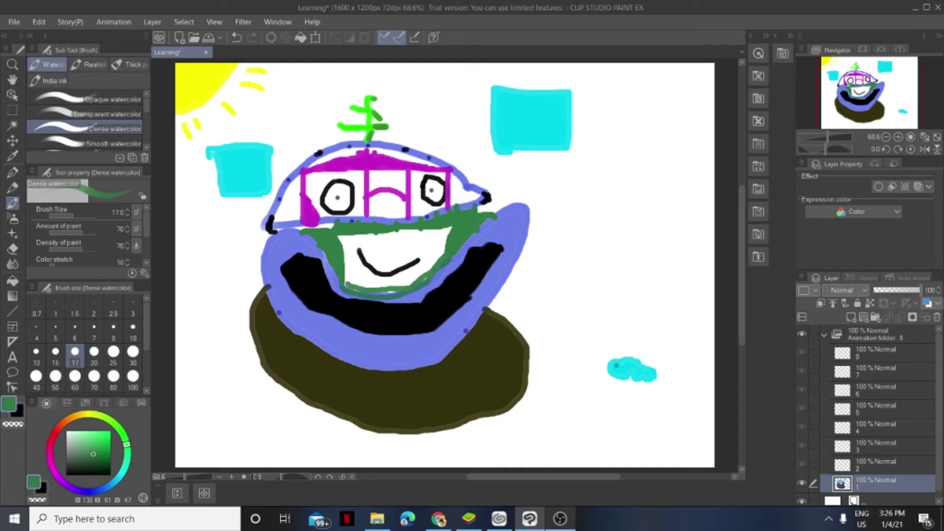
key("g")
key("g")
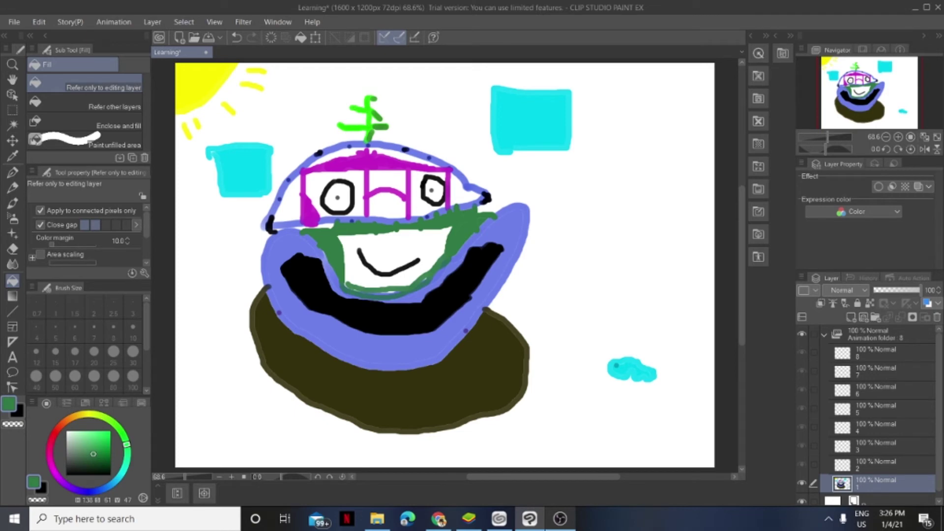
left_click(401, 289)
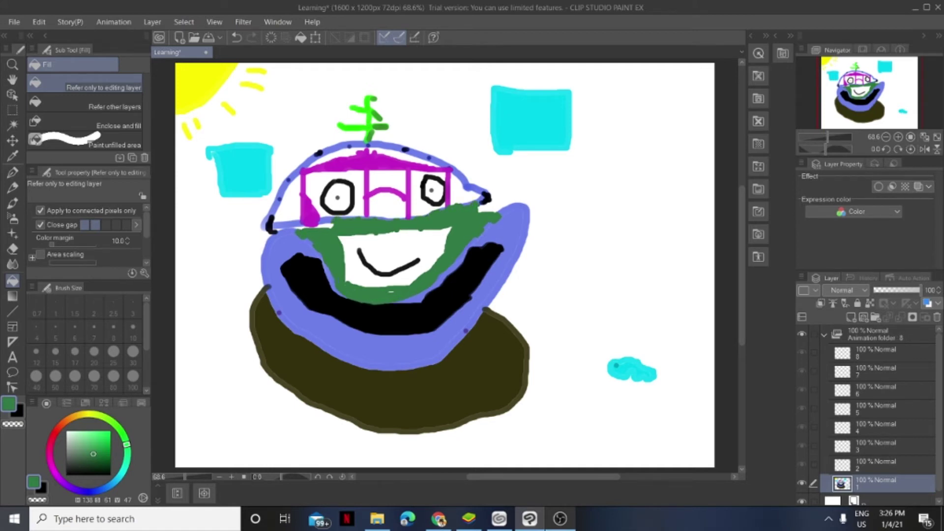
key("b")
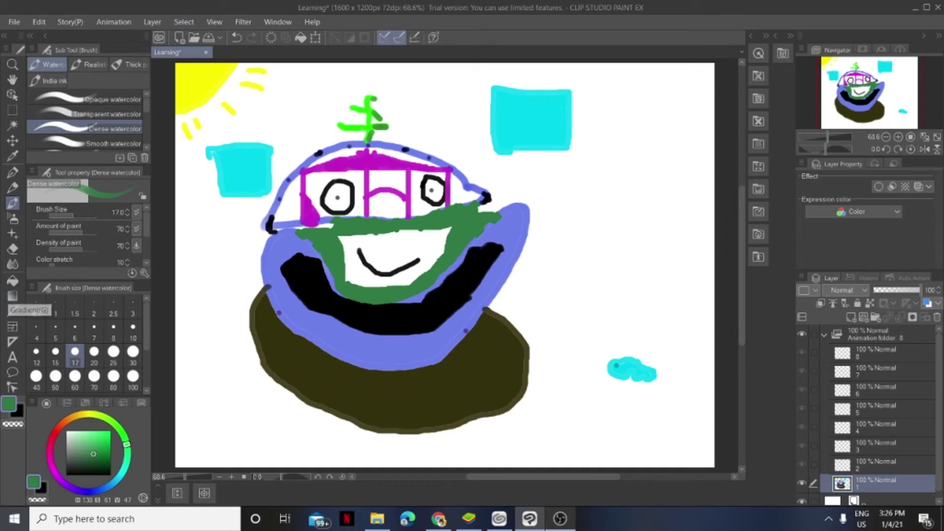
View the settings for creating a new canvas and dismiss them without making one
left_click(180, 37)
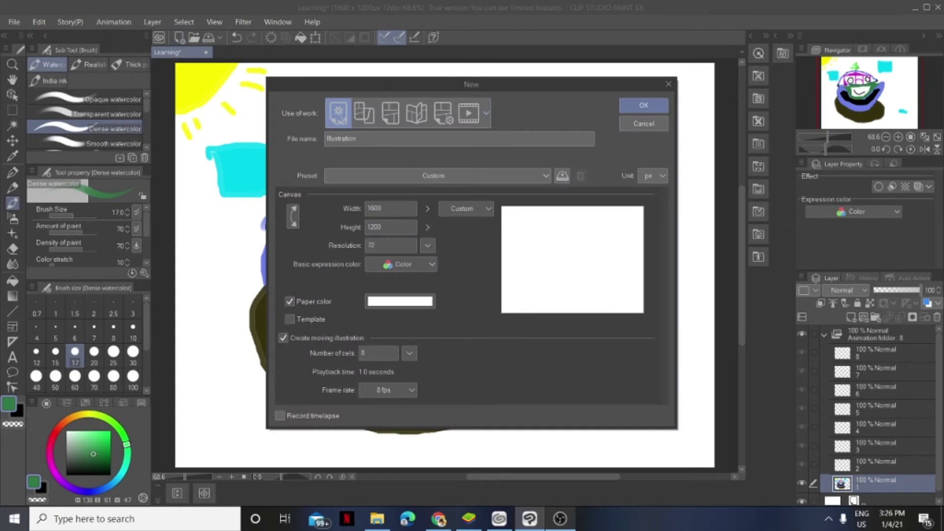
key("Escape")
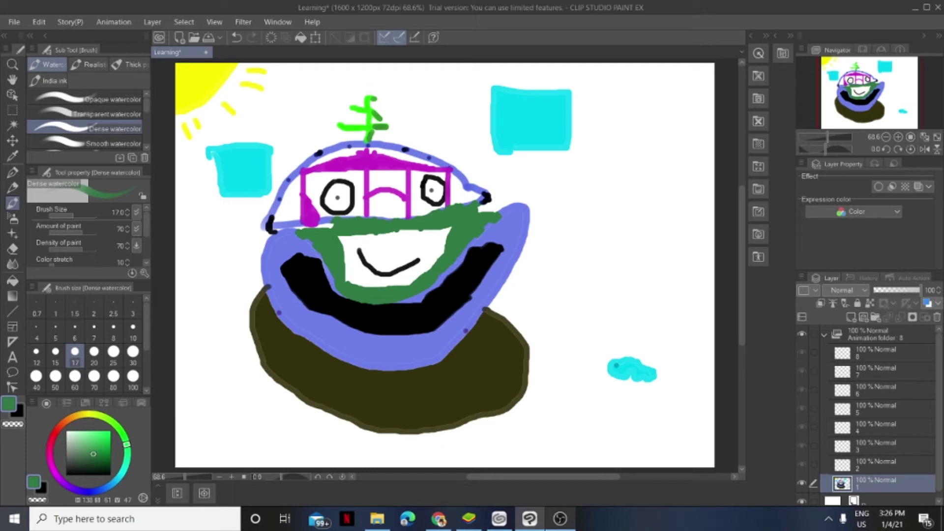
Try to save the drawing as a new file and decline the licence registration
left_click(14, 21)
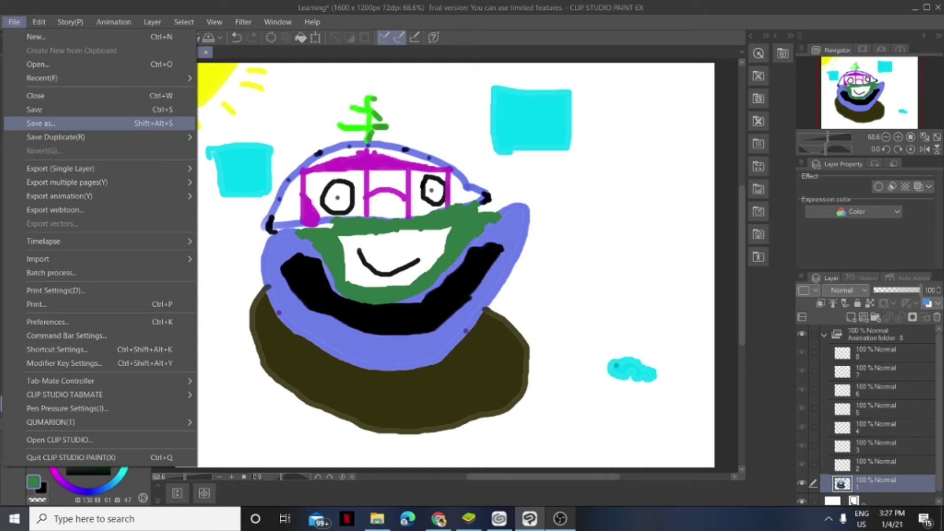
left_click(41, 123)
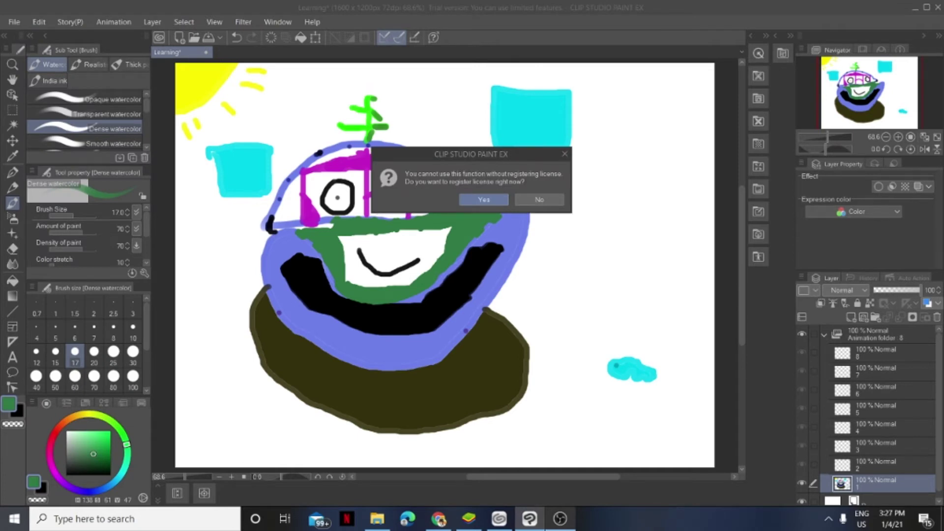
left_click(539, 199)
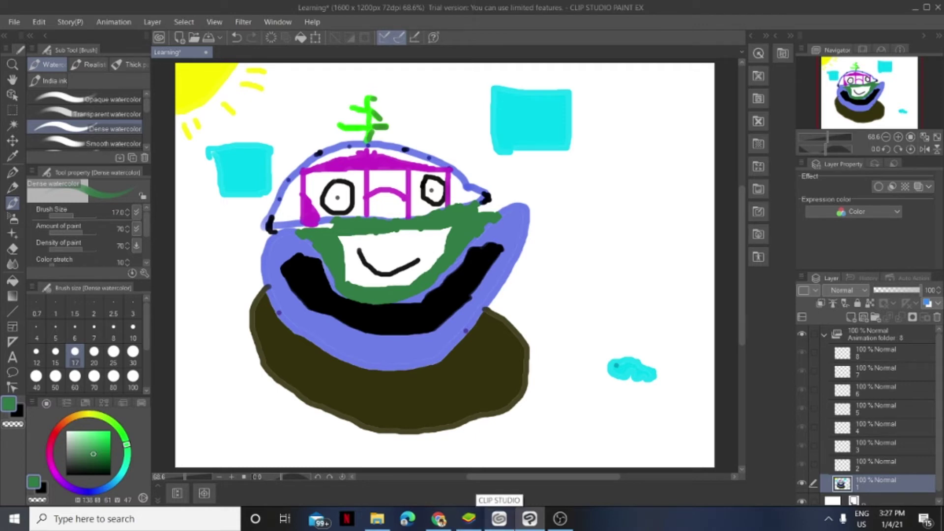
Revisit the new-canvas settings and start closing the Learning canvas, cancelling both
left_click(13, 22)
left_click(36, 37)
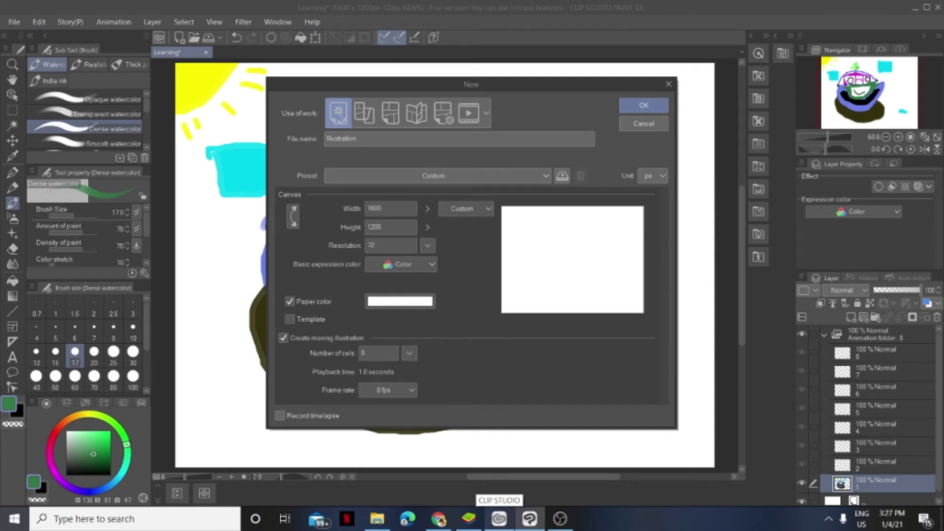
key("Escape")
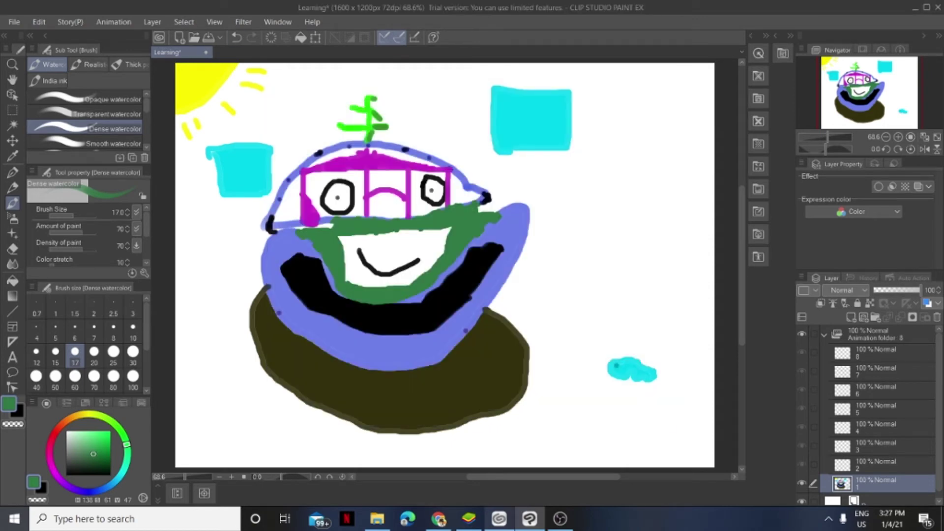
left_click(206, 53)
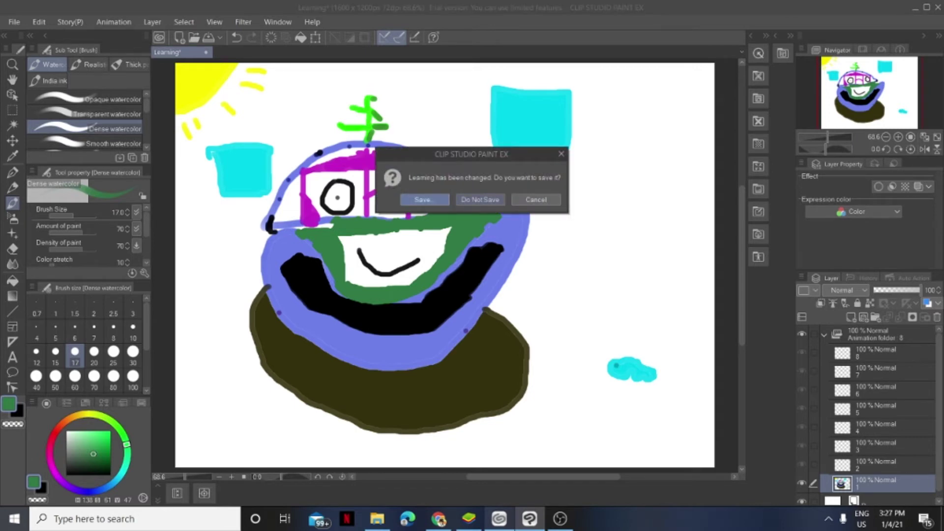
key("Escape")
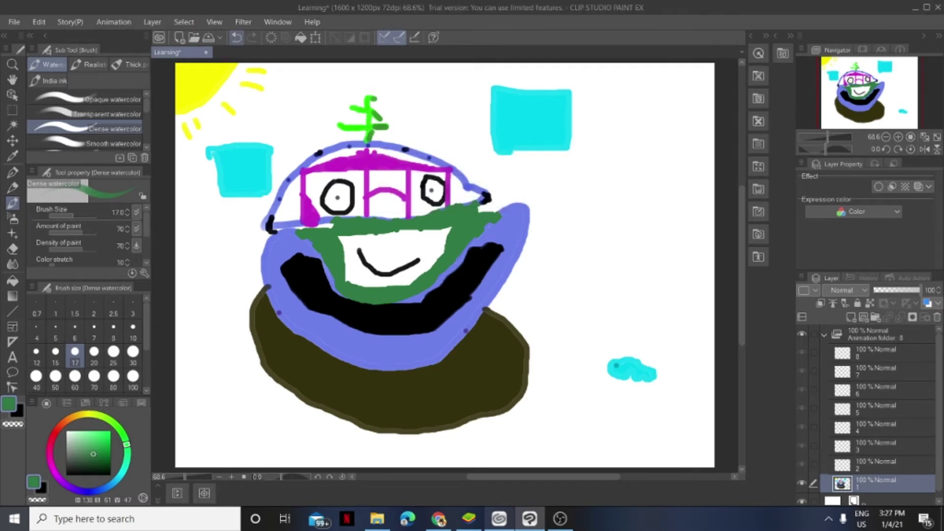
left_click(39, 22)
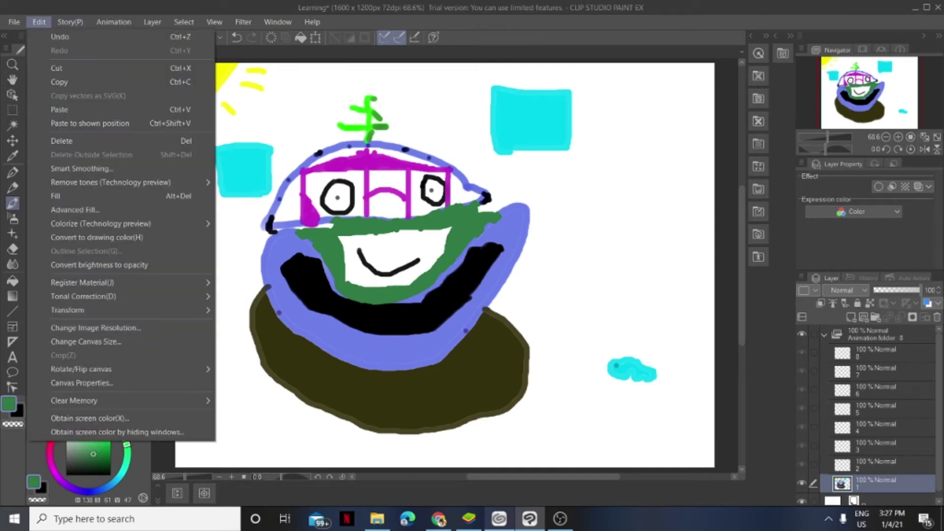
key("Down")
key("Down")
key("Down")
key("Down")
key("Down")
key("Down")
key("Up")
key("Up")
key("Up")
key("Up")
key("Down")
key("Down")
key("Down")
key("Down")
key("Down")
key("Down")
key("Down")
key("Down")
key("Down")
key("Down")
key("Down")
key("Down")
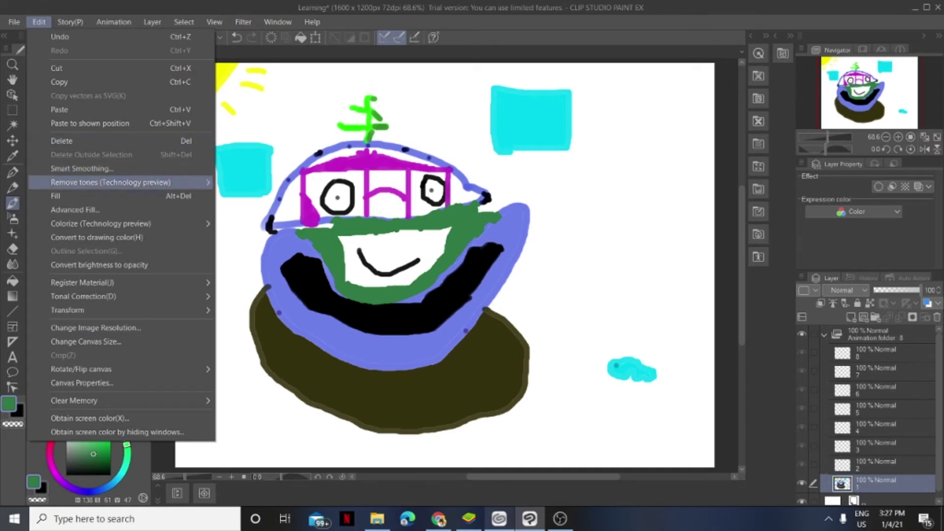
key("Up")
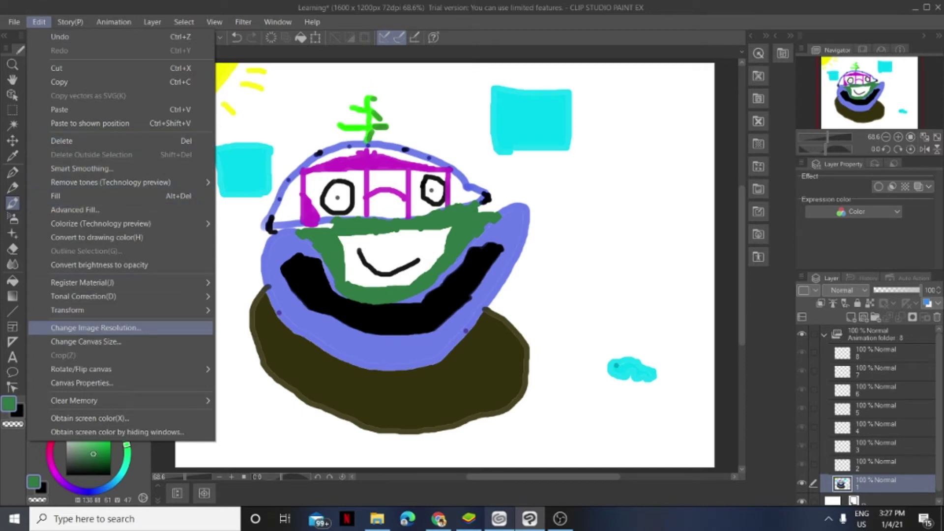
key("Up")
key("Up")
key("Up")
key("Up")
key("Up")
key("Up")
key("Up")
key("Up")
key("Up")
key("Up")
key("Up")
key("Up")
key("Up")
key("Up")
key("Up")
key("Up")
key("Right")
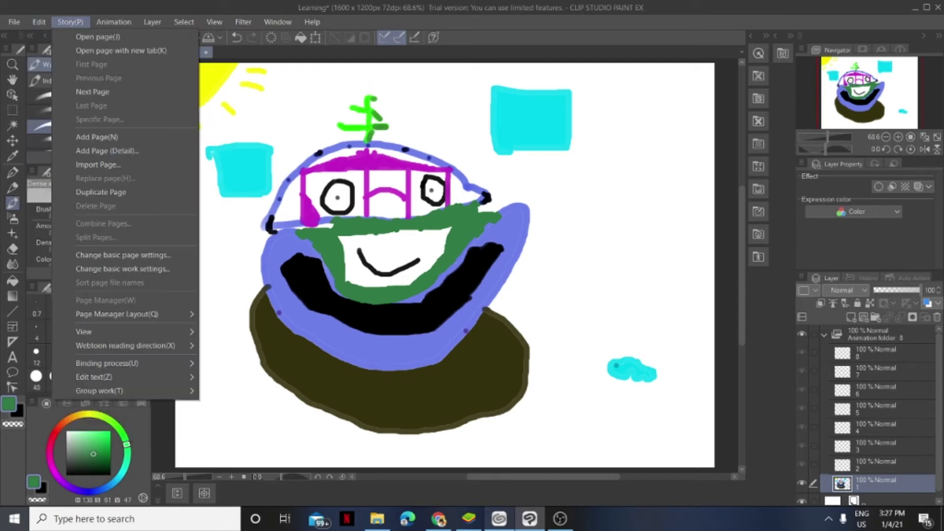
key("Right")
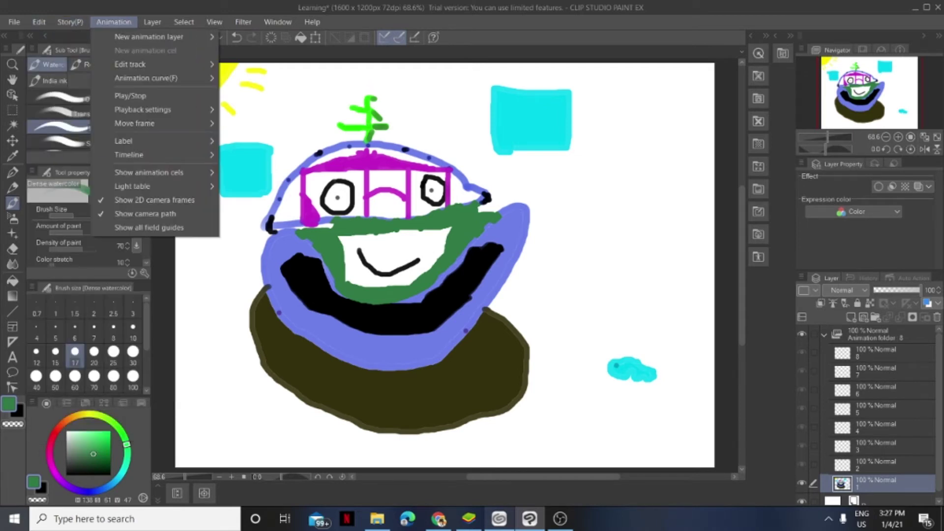
key("Right")
key("Right")
key("Right")
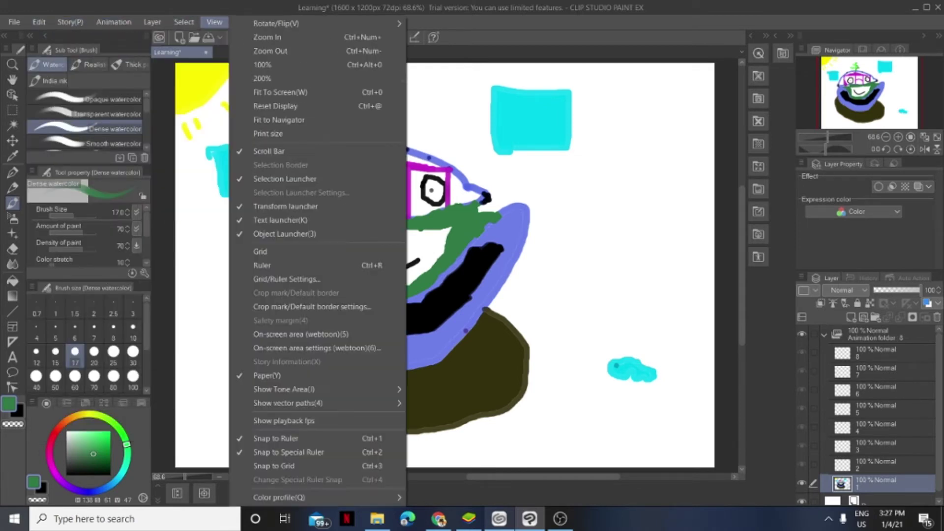
key("Down")
key("Right")
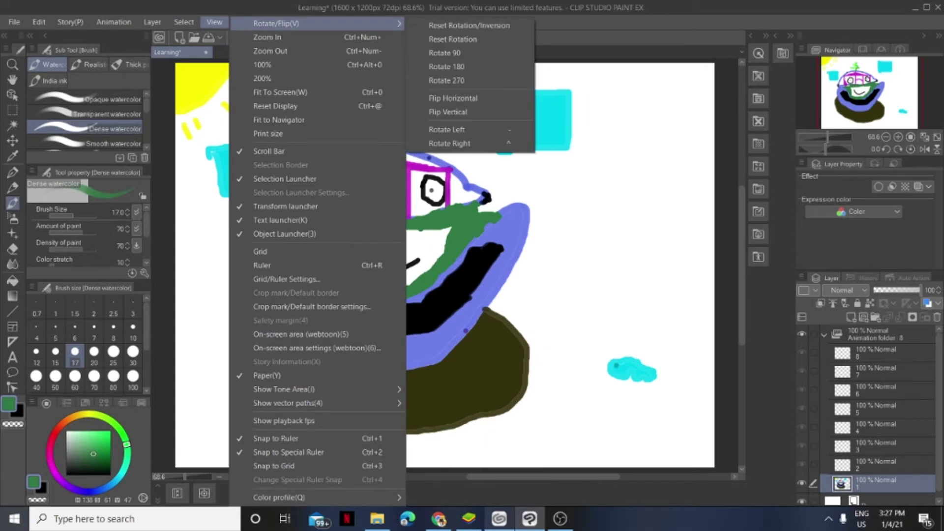
key("Right")
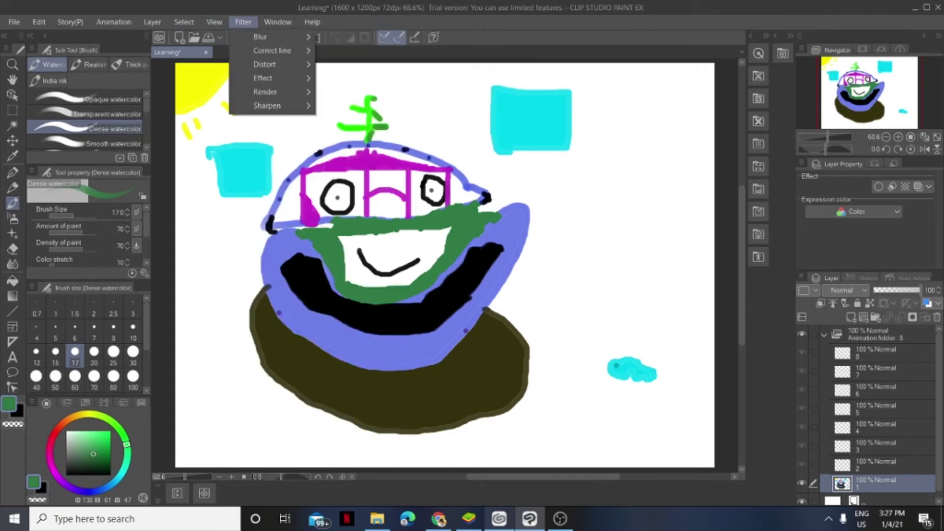
key("Right")
key("Escape")
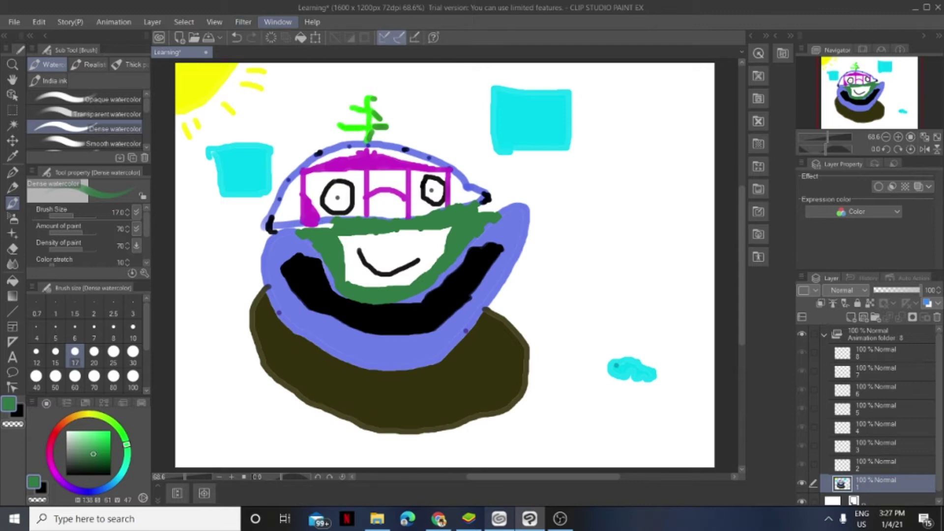
key("Right")
key("Escape")
key("Escape")
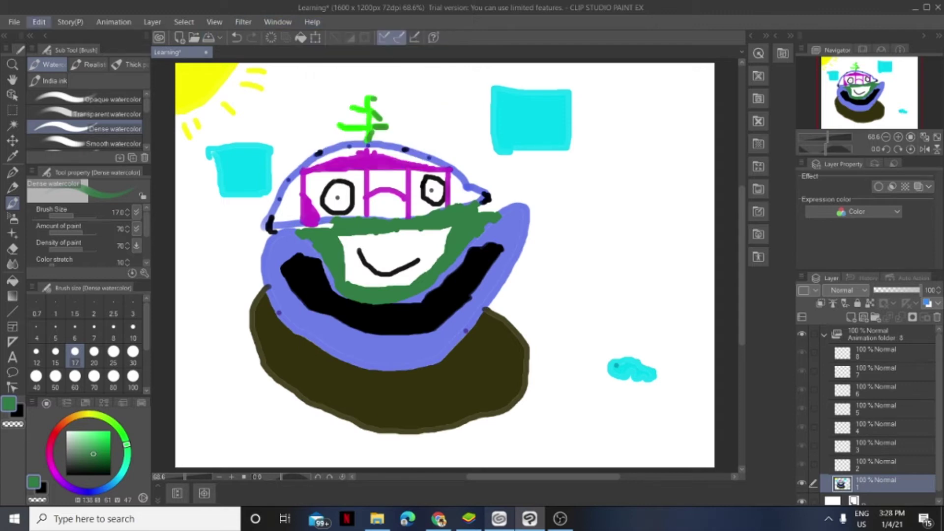
key("super+Down")
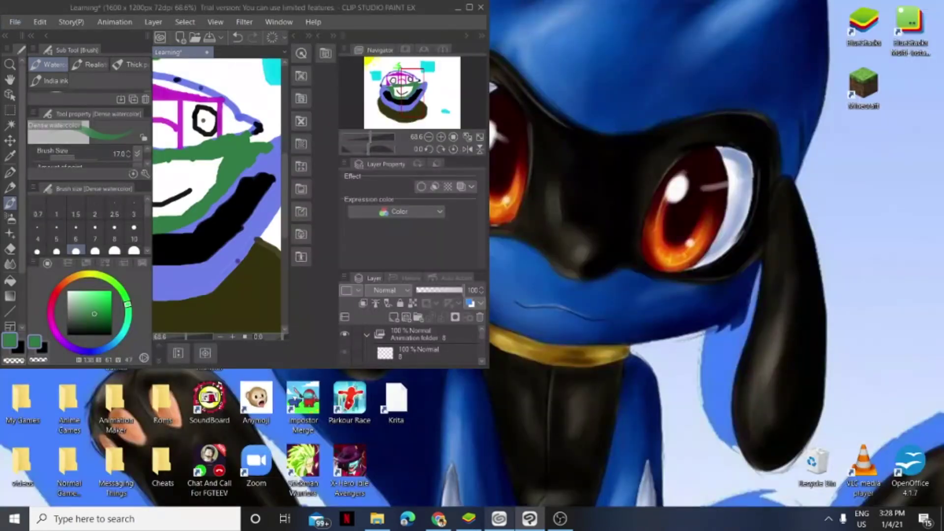
key("super+Up")
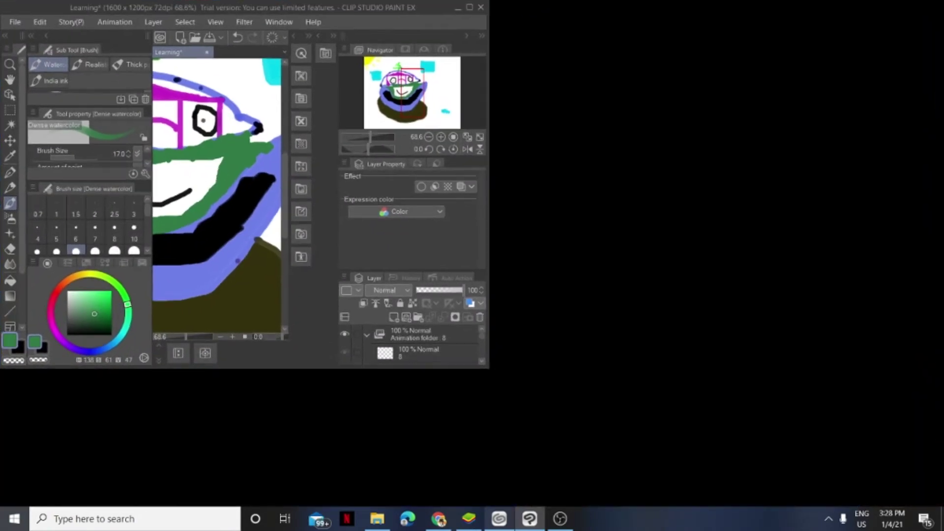
Review the settings for a new canvas, highlight its file name, and cancel without creating the canvas
left_click(14, 22)
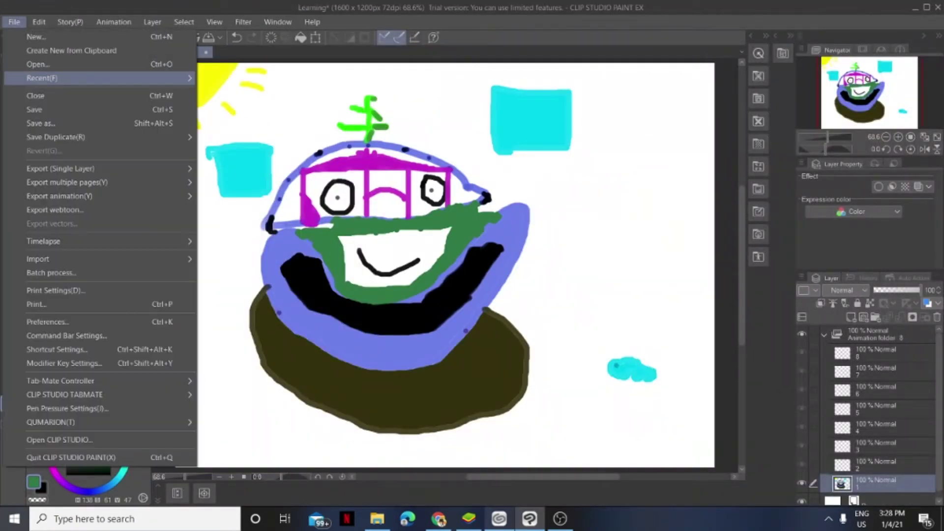
left_click(40, 37)
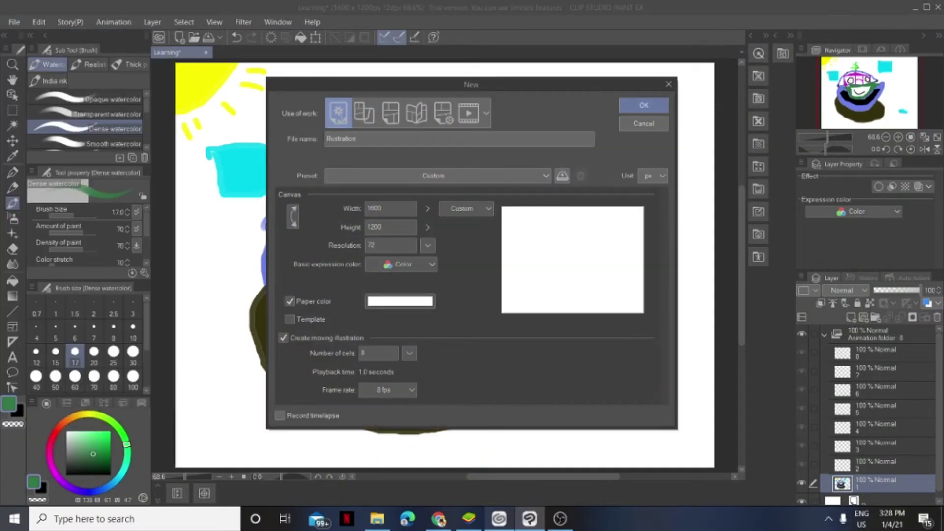
left_click(358, 139)
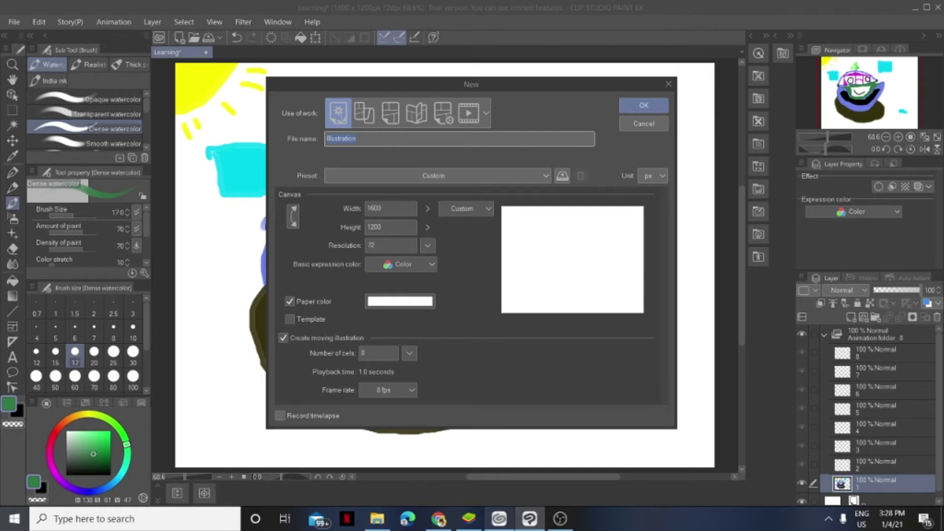
key("Escape")
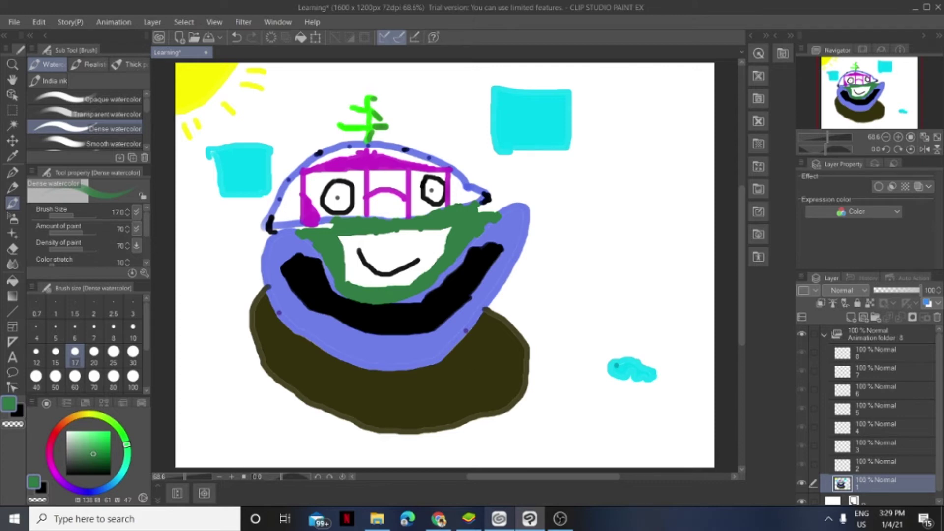
Start a new canvas and name its file Tanzers Evolution
left_click(14, 22)
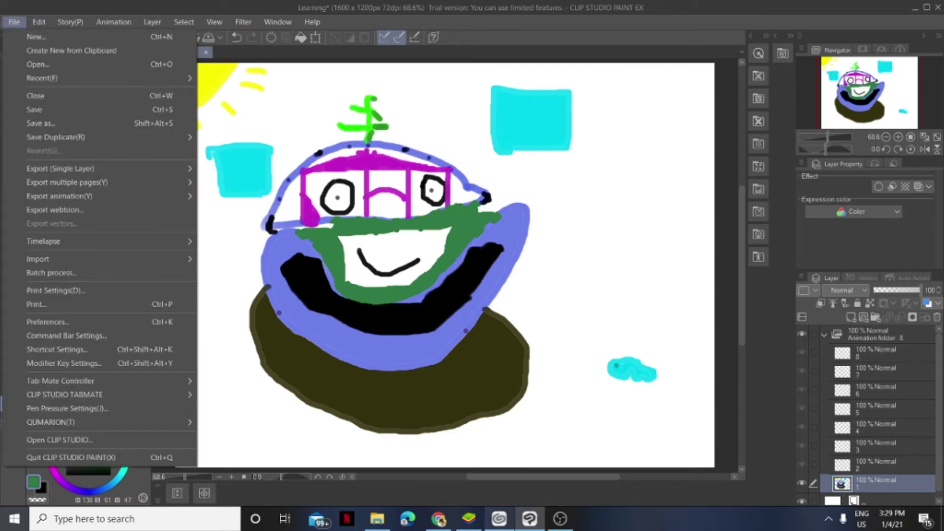
key("Down")
key("Return")
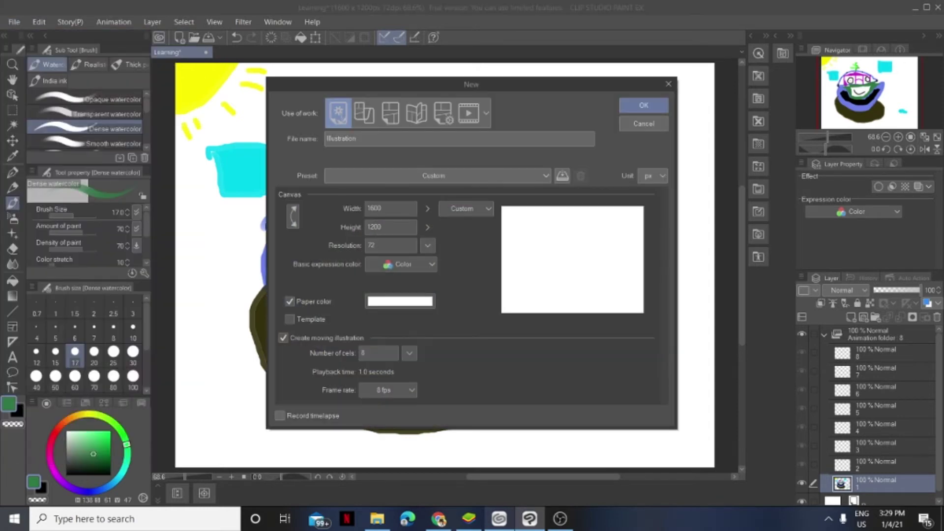
key("BackSpace")
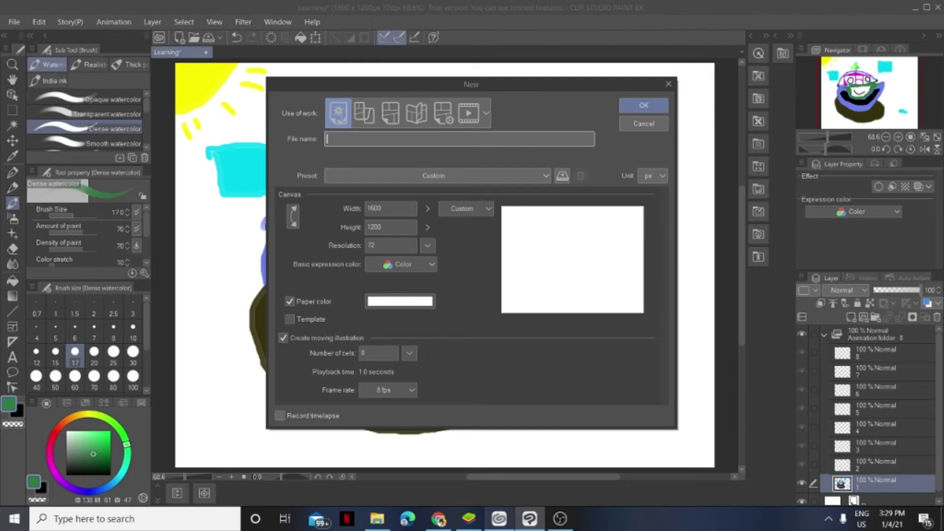
type("Tanzers Evolution")
Set the new canvas's paper color to bright blue, hex 2402FF
left_click(400, 302)
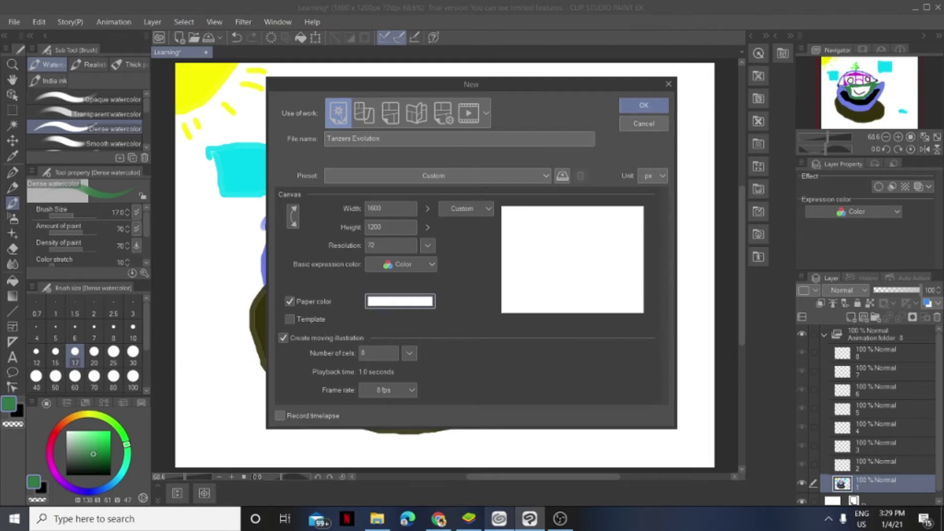
mouse_move(421, 248)
left_mouse_down()
mouse_move(439, 224)
mouse_move(417, 293)
mouse_move(484, 252)
left_mouse_up()
left_click(552, 291)
mouse_move(440, 224)
left_mouse_down()
mouse_move(462, 209)
mouse_move(319, 207)
left_mouse_up()
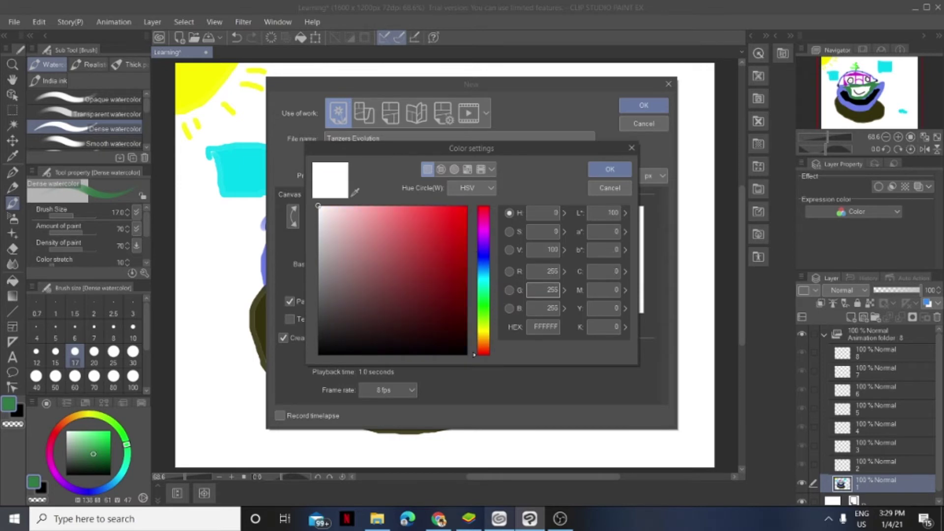
left_click(483, 252)
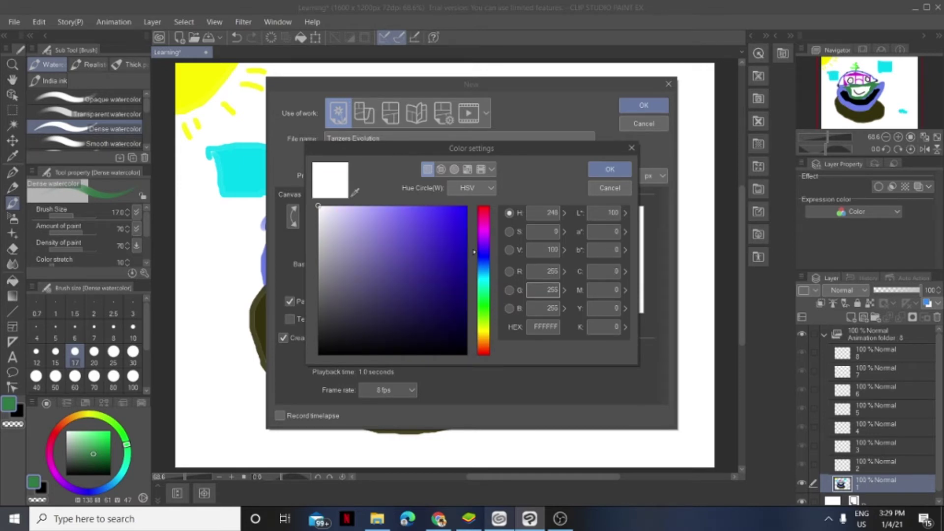
left_click_drag(460, 222, 466, 206)
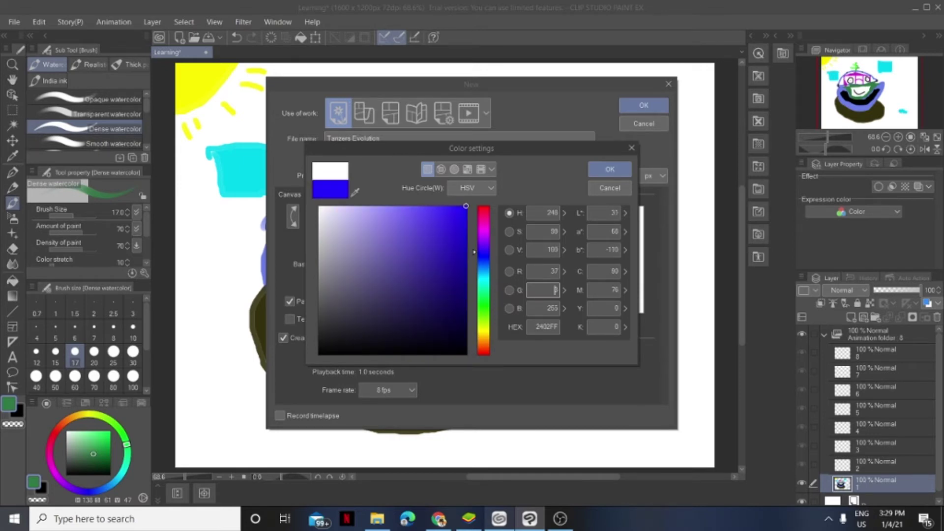
key("Return")
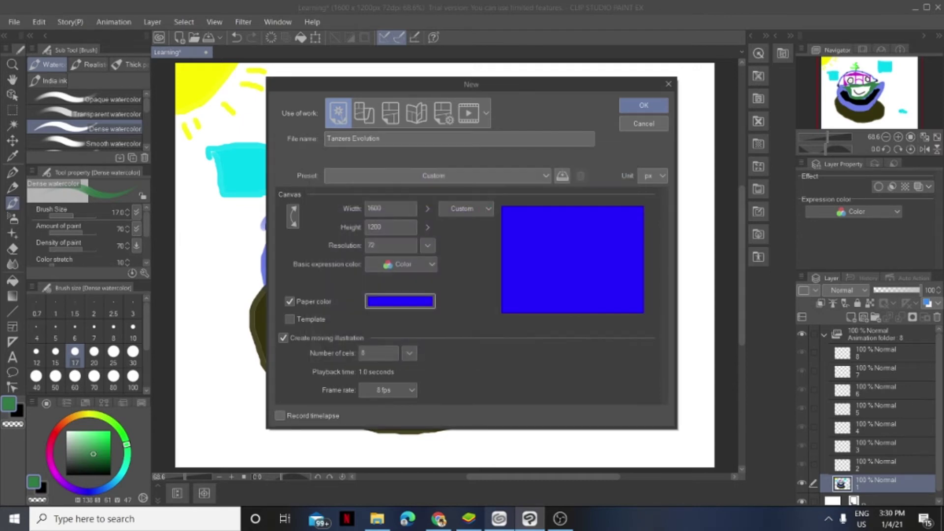
Set the new canvas's paper color to a dark green, hex 207923
left_click(401, 301)
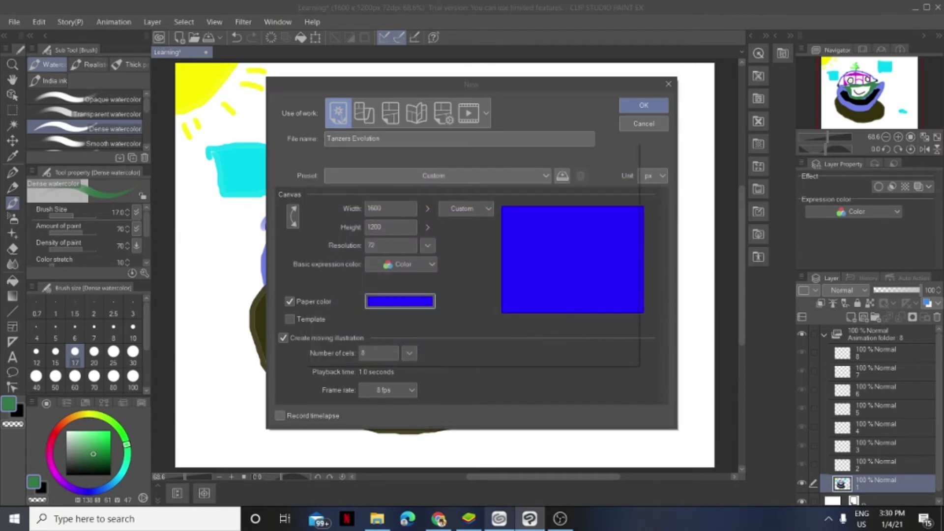
left_click_drag(484, 298, 484, 304)
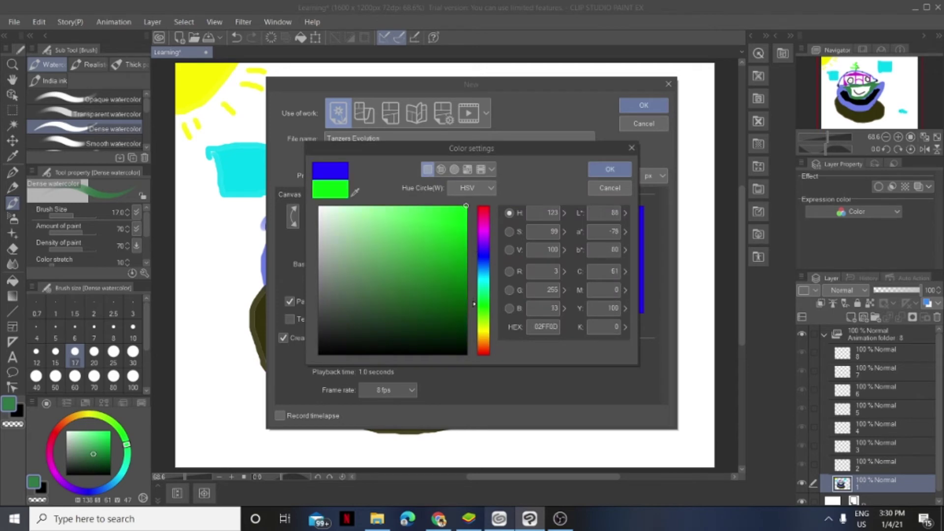
left_click_drag(464, 208, 428, 284)
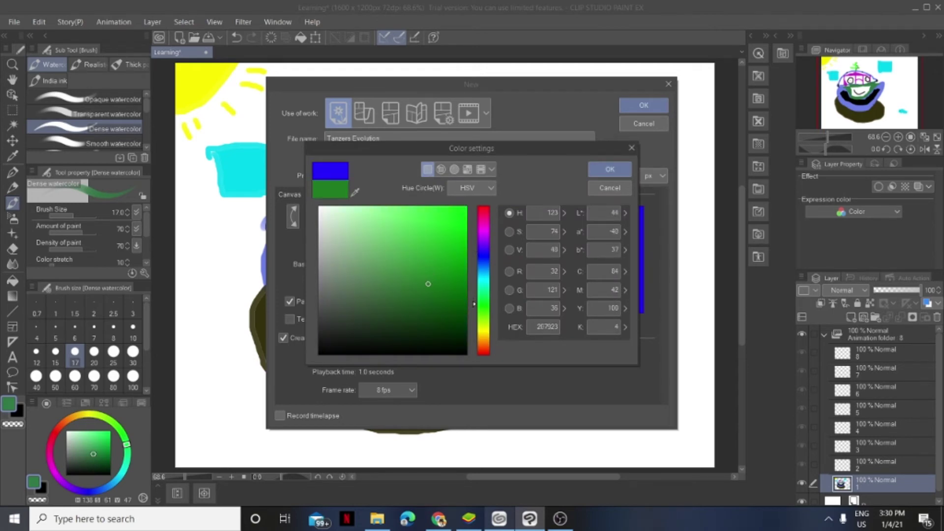
left_click(610, 170)
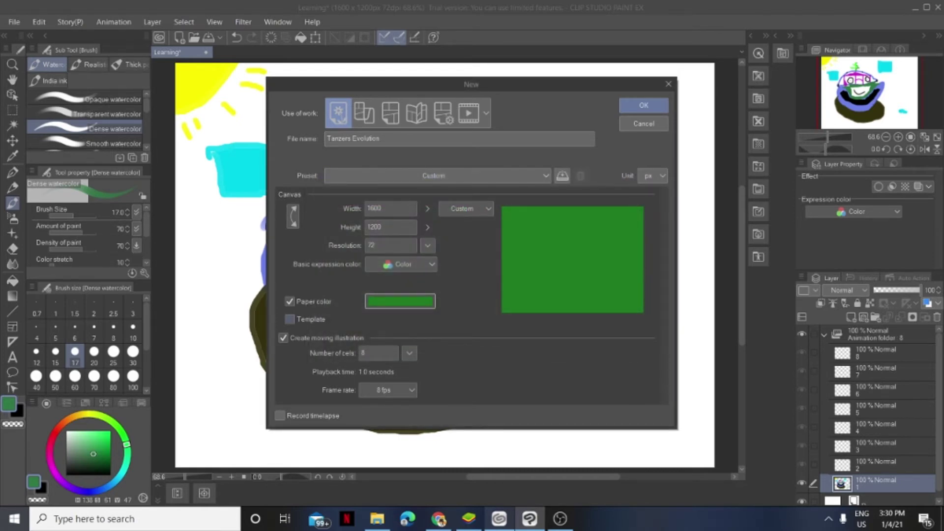
View the framing templates without choosing one, and create the 1600 x 1200 px canvas
left_click(290, 320)
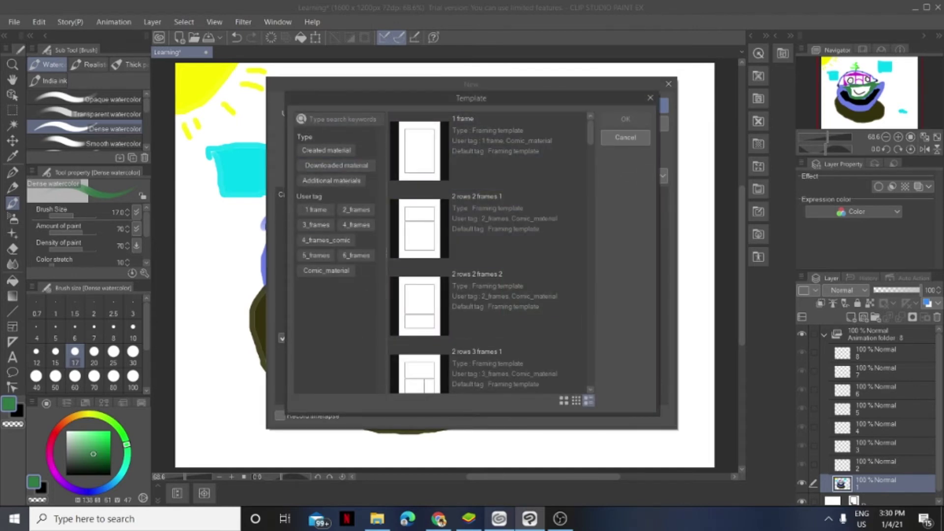
left_click(625, 138)
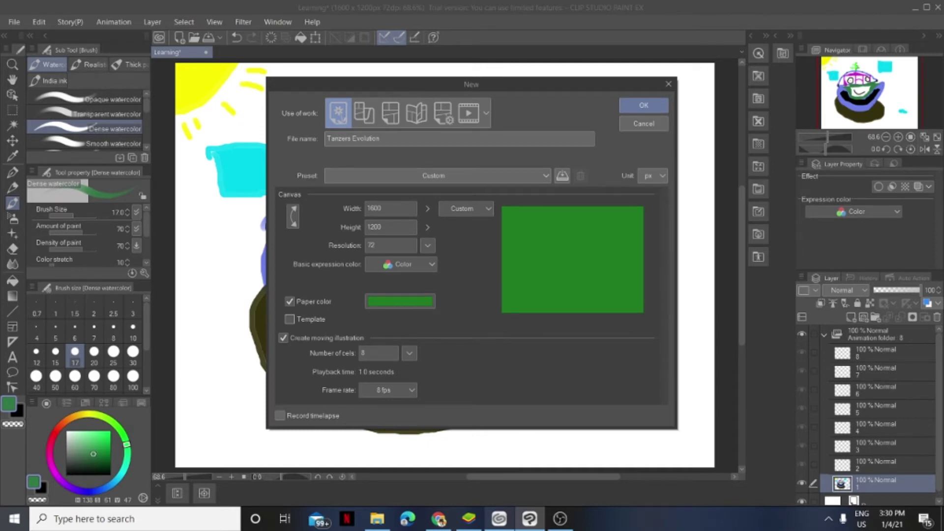
left_click(643, 105)
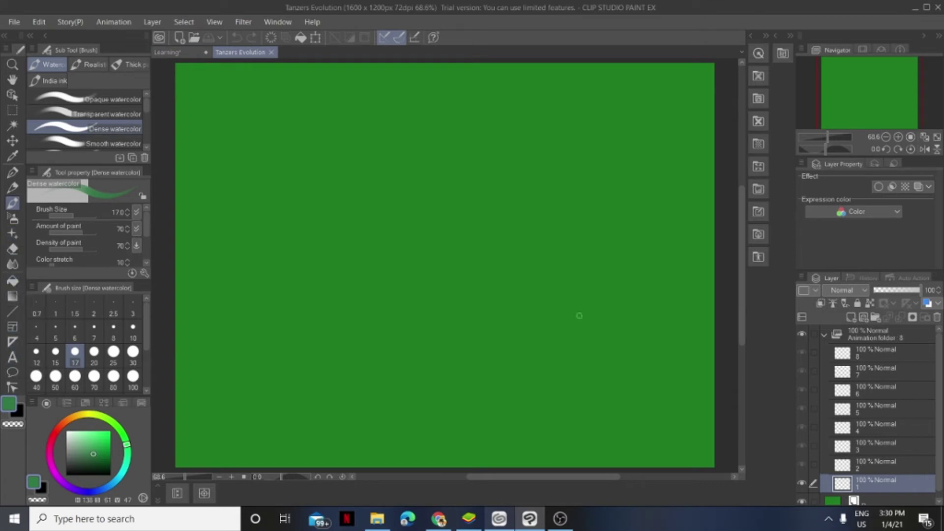
Choose a darker green and paint a row of short curved grass blades along the canvas's lower edge
mouse_move(95, 450)
left_mouse_down()
mouse_move(98, 442)
mouse_move(99, 455)
left_mouse_up()
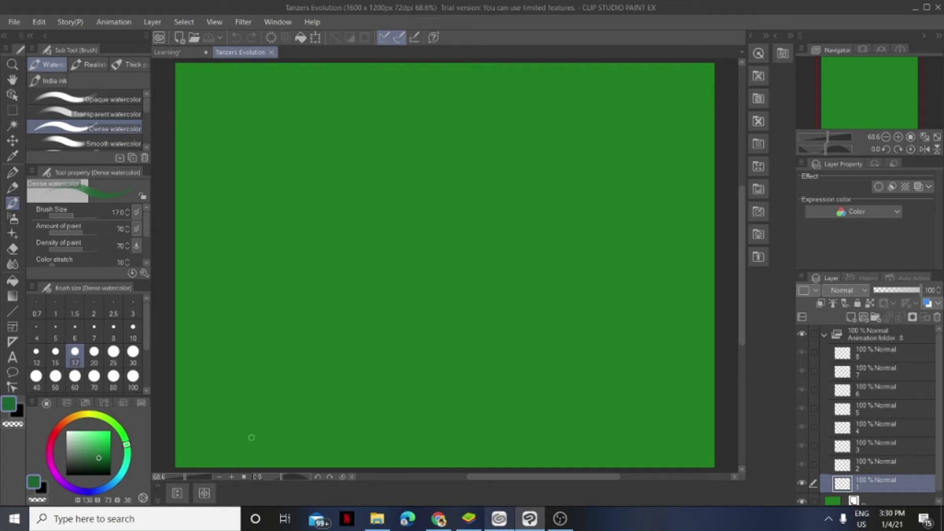
mouse_move(251, 437)
left_mouse_down()
mouse_move(269, 399)
mouse_move(290, 390)
left_mouse_up()
left_click_drag(325, 427, 332, 403)
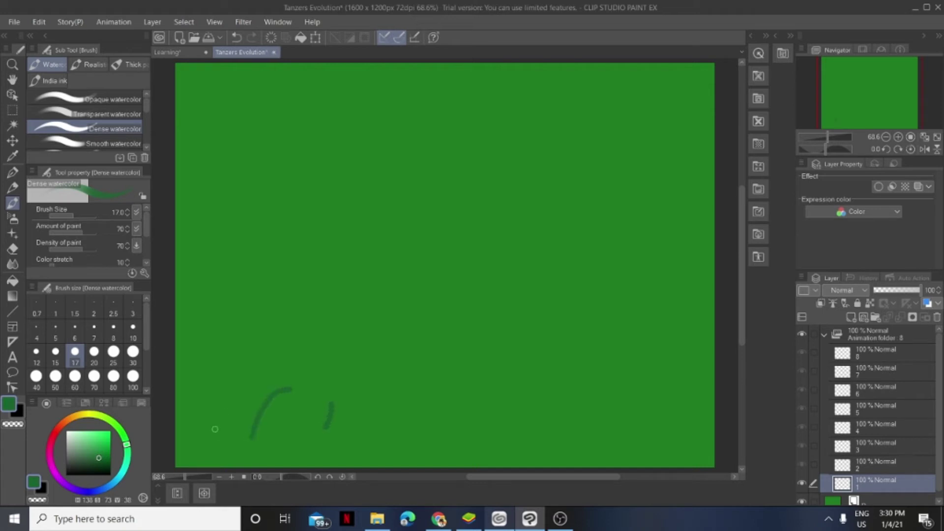
left_click_drag(213, 430, 215, 389)
mouse_move(361, 437)
left_mouse_down()
mouse_move(369, 402)
mouse_move(432, 385)
left_mouse_up()
mouse_move(485, 423)
left_mouse_down()
mouse_move(485, 390)
mouse_move(509, 359)
left_mouse_up()
left_click_drag(574, 429, 570, 369)
left_click_drag(630, 429, 615, 381)
left_click_drag(670, 426, 667, 383)
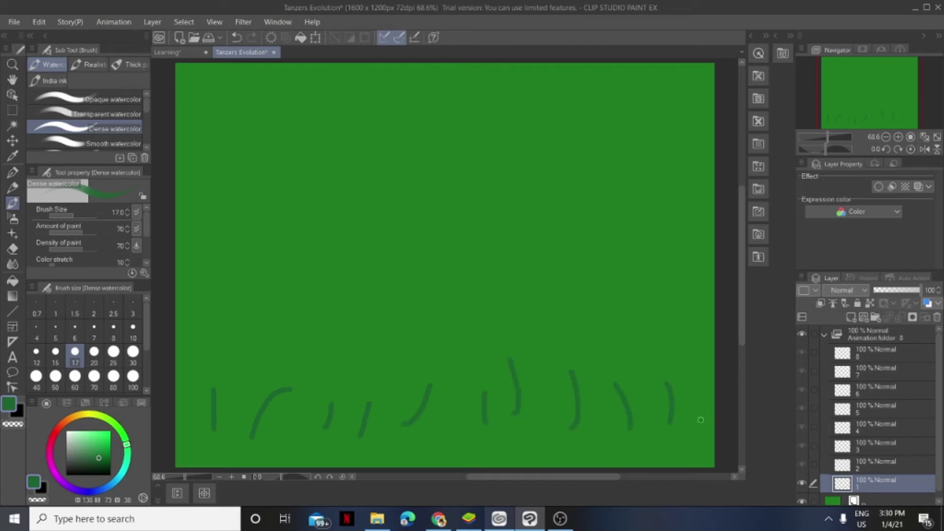
left_click_drag(700, 420, 704, 375)
left_click_drag(182, 431, 200, 386)
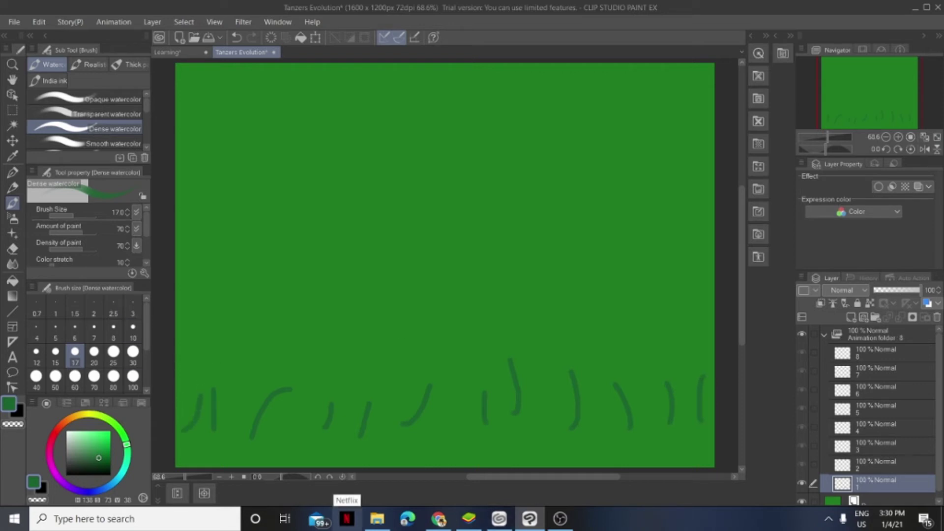
Choose orange and outline a character's cloud-shaped head with a neck line on each side
left_click(36, 352)
mouse_move(90, 440)
left_mouse_down()
mouse_move(80, 474)
mouse_move(87, 447)
mouse_move(71, 418)
mouse_move(107, 436)
left_mouse_up()
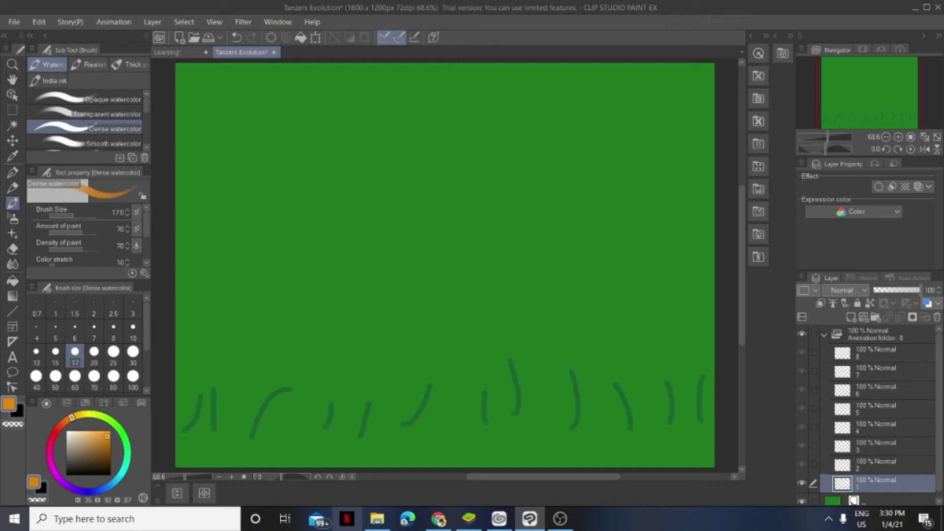
mouse_move(354, 120)
left_mouse_down()
mouse_move(323, 141)
mouse_move(313, 193)
mouse_move(347, 221)
left_mouse_up()
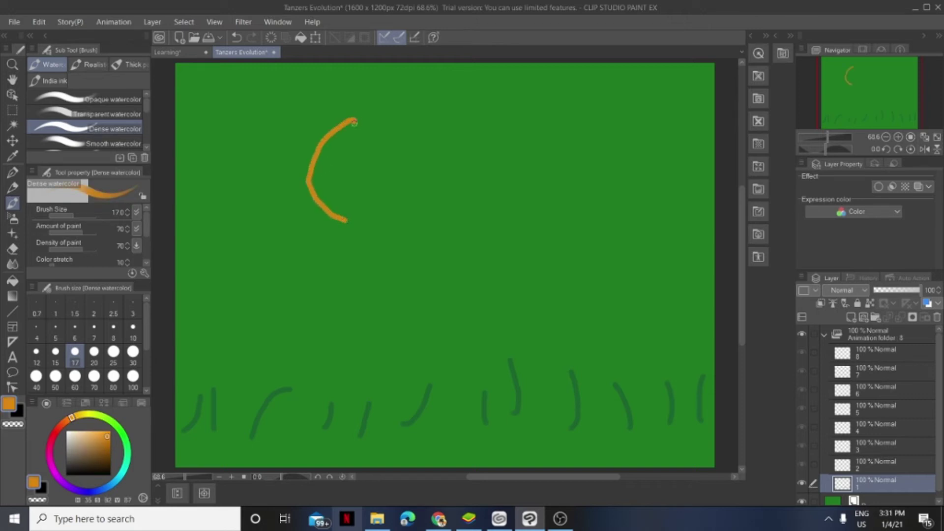
mouse_move(354, 123)
left_mouse_down()
mouse_move(403, 95)
mouse_move(433, 96)
mouse_move(473, 120)
mouse_move(512, 124)
mouse_move(534, 166)
mouse_move(505, 213)
left_mouse_up()
left_click_drag(343, 223, 320, 281)
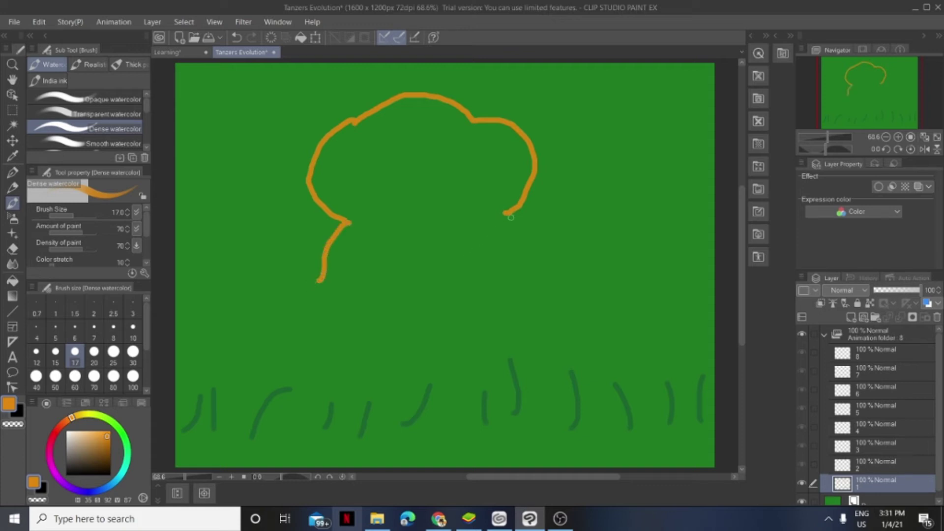
left_click_drag(507, 213, 526, 276)
Undo a straight line across the neck's base and draw curved shoulders outward from both neck lines instead
left_click_drag(319, 283, 499, 284)
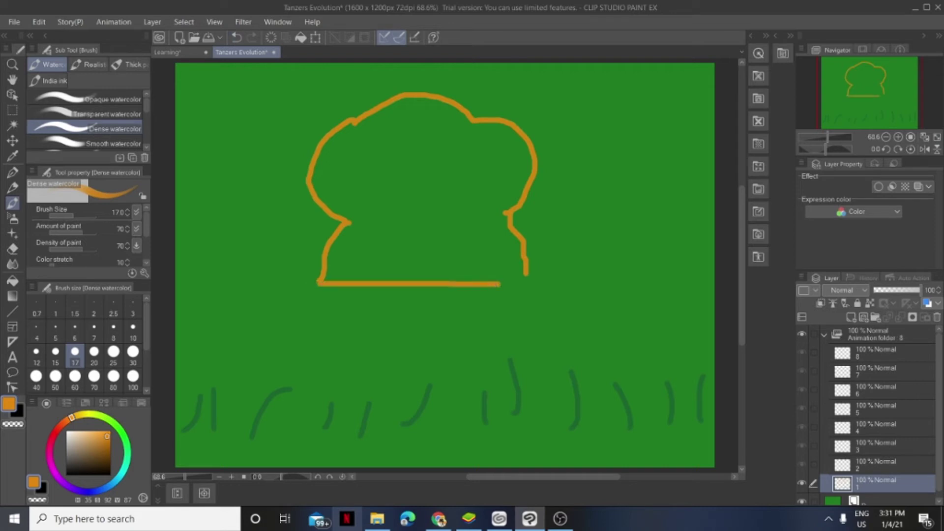
key("ctrl+z")
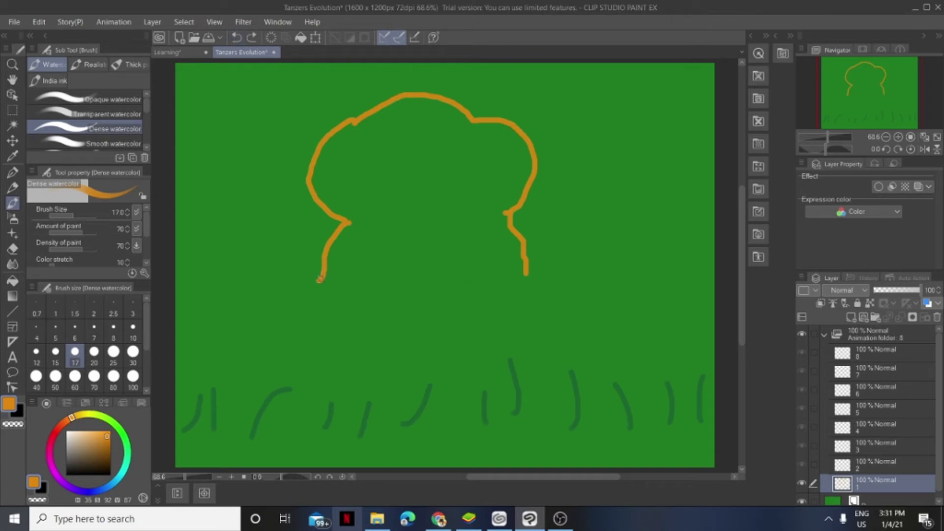
left_click_drag(319, 280, 269, 226)
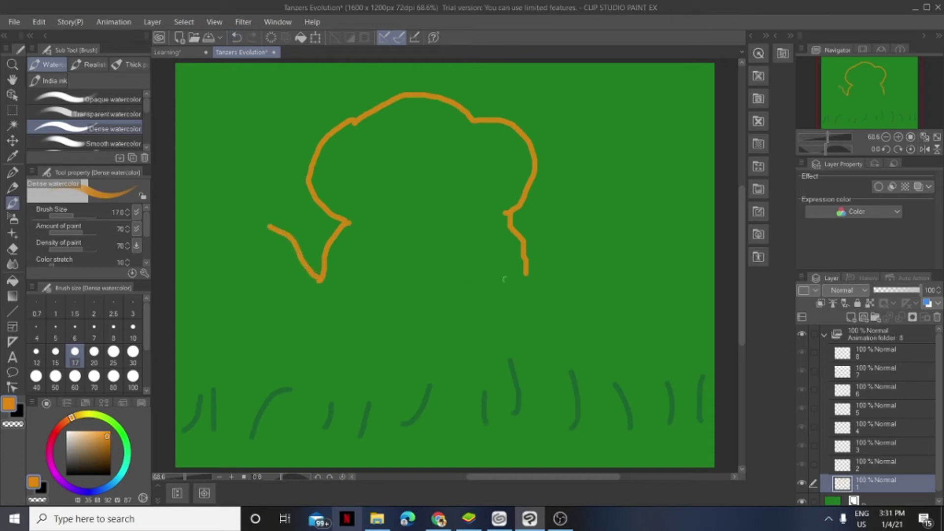
mouse_move(525, 273)
left_mouse_down()
mouse_move(553, 228)
mouse_move(577, 227)
mouse_move(591, 255)
left_mouse_up()
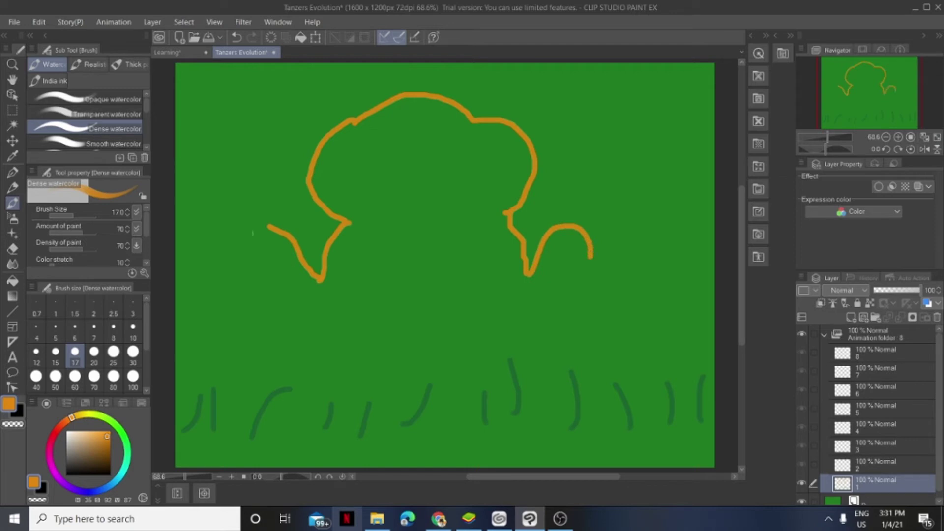
mouse_move(272, 229)
left_mouse_down()
mouse_move(265, 225)
mouse_move(239, 273)
left_mouse_up()
left_click_drag(591, 255, 592, 270)
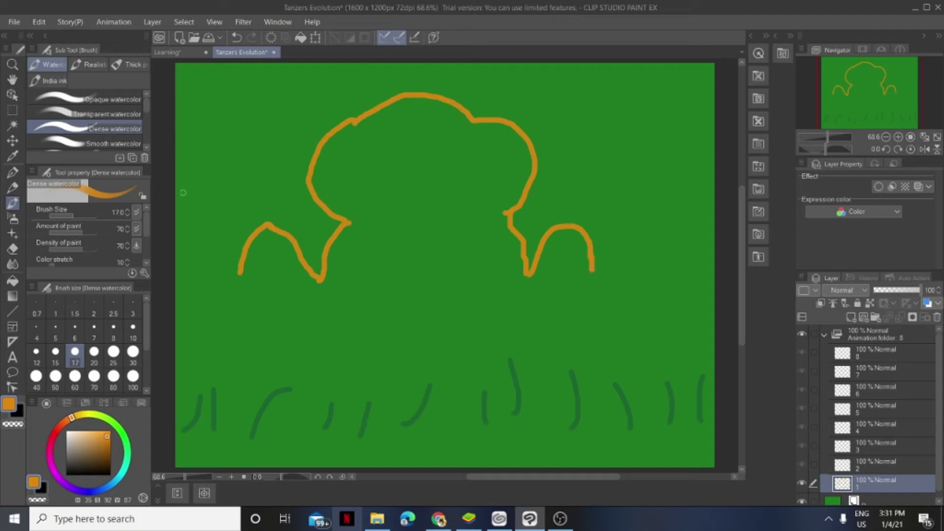
Choose black and paint two small eyes inside the upper part of the head
left_click(67, 474)
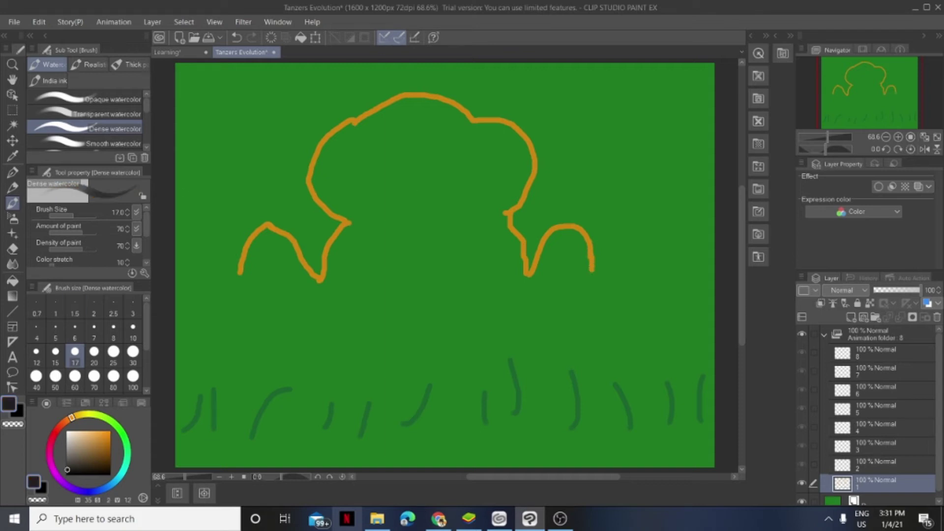
left_click(391, 143)
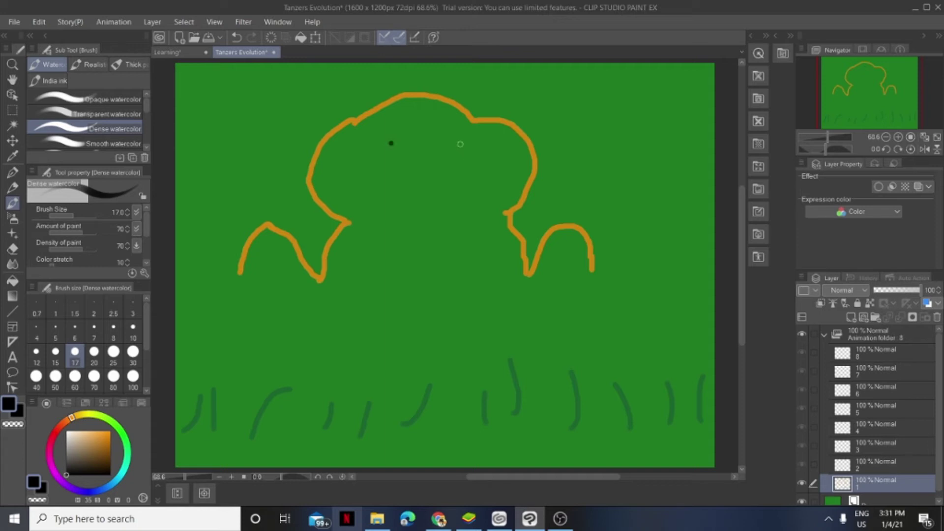
left_click(461, 143)
left_click_drag(391, 144, 390, 143)
left_click_drag(460, 143, 466, 143)
Choose dark brown and paint a short eyebrow above each eye
mouse_move(97, 454)
left_mouse_down()
mouse_move(94, 471)
mouse_move(96, 463)
left_mouse_up()
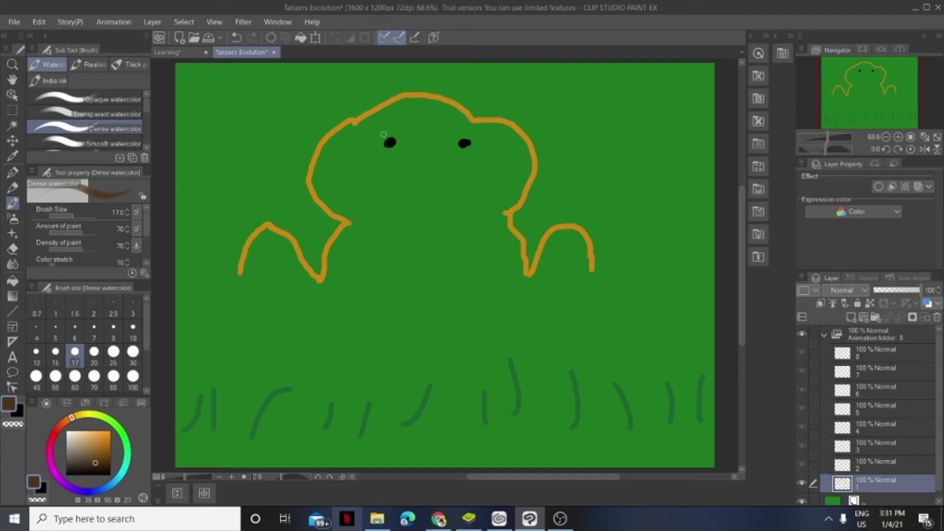
left_click_drag(376, 137, 394, 133)
left_click_drag(453, 136, 468, 133)
Try to match the outline's orange by adjusting the drawing color's hue and brightness by eye
left_click_drag(72, 418, 68, 419)
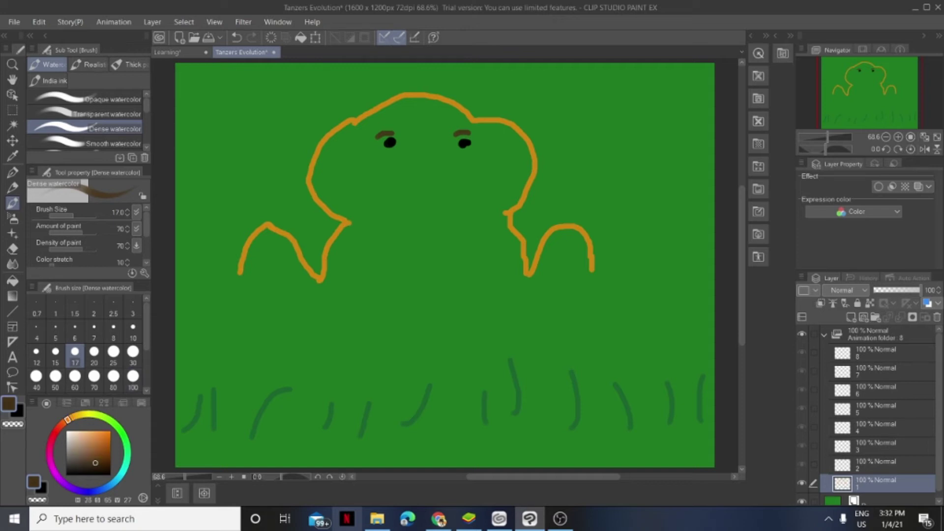
left_click_drag(95, 463, 111, 430)
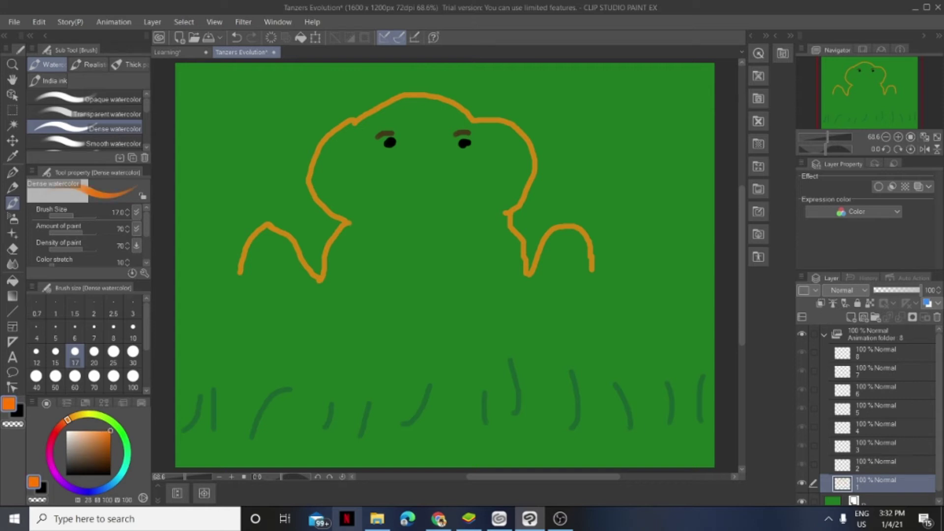
left_click(95, 446)
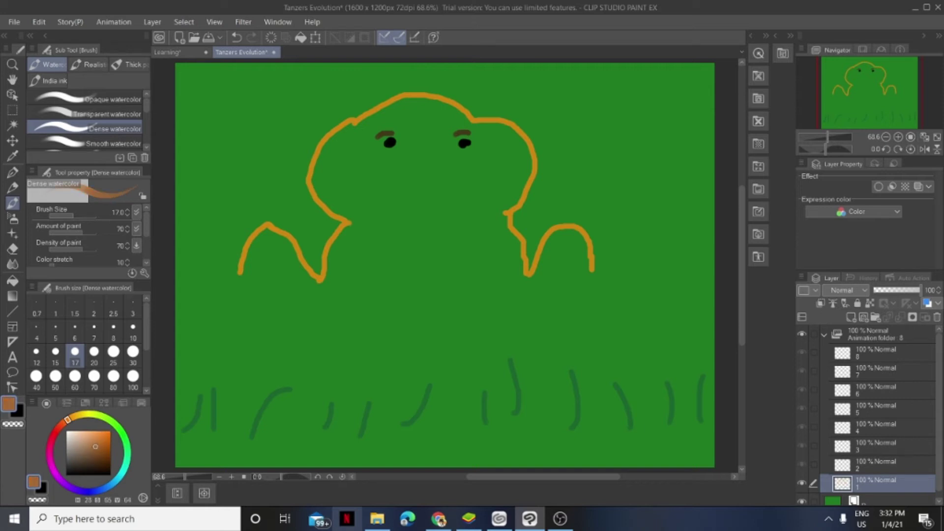
mouse_move(95, 447)
left_mouse_down()
mouse_move(111, 437)
mouse_move(67, 433)
mouse_move(69, 474)
mouse_move(110, 447)
mouse_move(110, 431)
left_mouse_up()
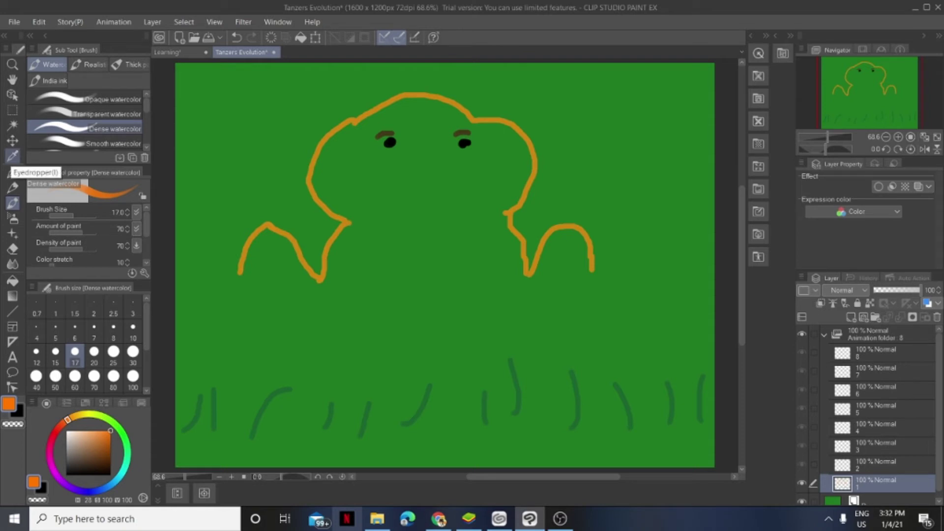
Sample the orange of the head outline with the Eyedropper and return to the Dense watercolor brush
left_click(12, 156)
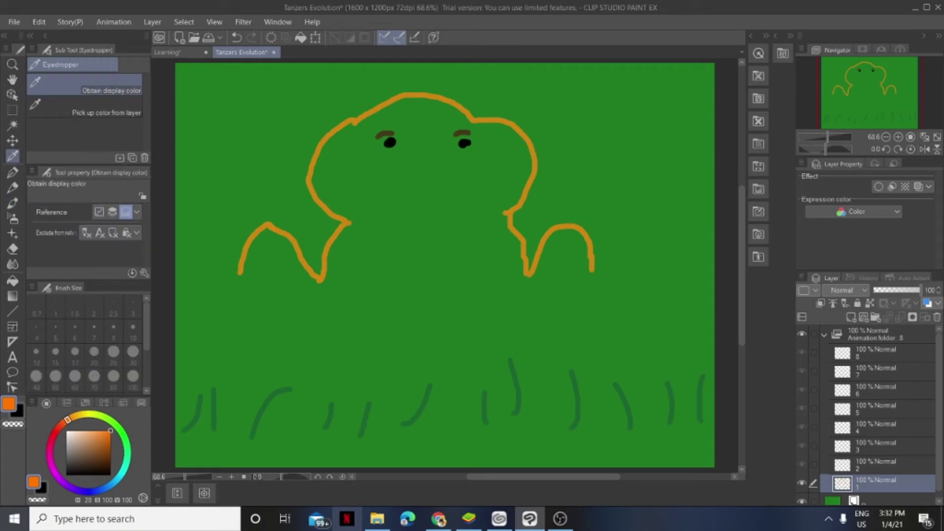
left_click(309, 179)
left_click(12, 203)
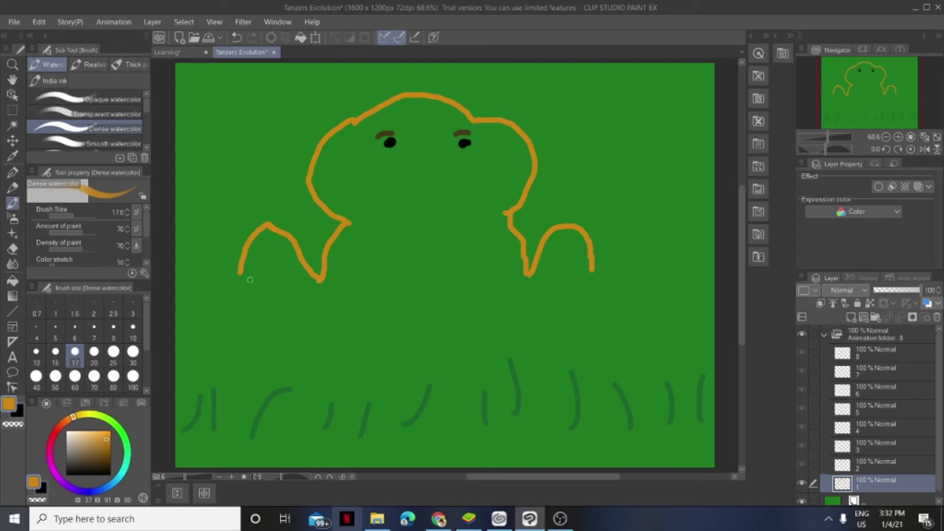
Extend the orange outline outward from both shoulders with flat segments and raised, squared-off hand ends
left_click_drag(241, 274, 200, 271)
mouse_move(593, 272)
left_mouse_down()
mouse_move(644, 272)
mouse_move(640, 225)
left_mouse_up()
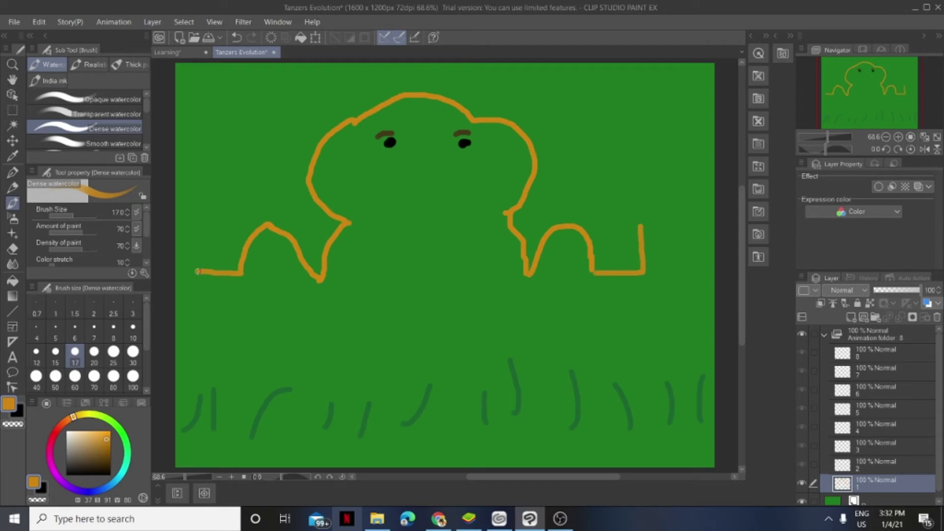
left_click_drag(196, 272, 196, 230)
left_click_drag(640, 226, 666, 225)
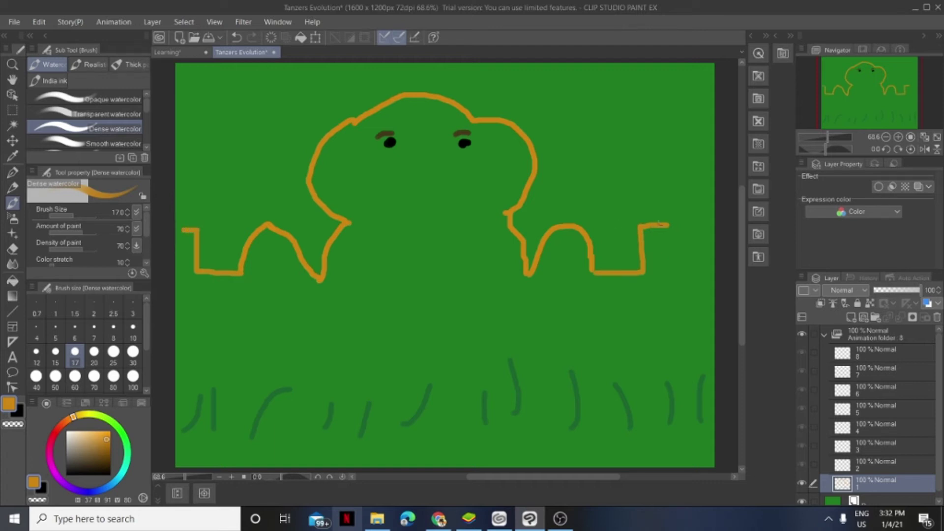
Paint the orange sides and three blocky legs so the character's body outline is fully closed
mouse_move(667, 226)
left_mouse_down()
mouse_move(661, 444)
mouse_move(551, 457)
mouse_move(545, 320)
mouse_move(507, 299)
mouse_move(465, 300)
mouse_move(450, 330)
mouse_move(441, 440)
mouse_move(351, 448)
mouse_move(354, 299)
mouse_move(279, 301)
mouse_move(265, 444)
mouse_move(204, 442)
left_mouse_up()
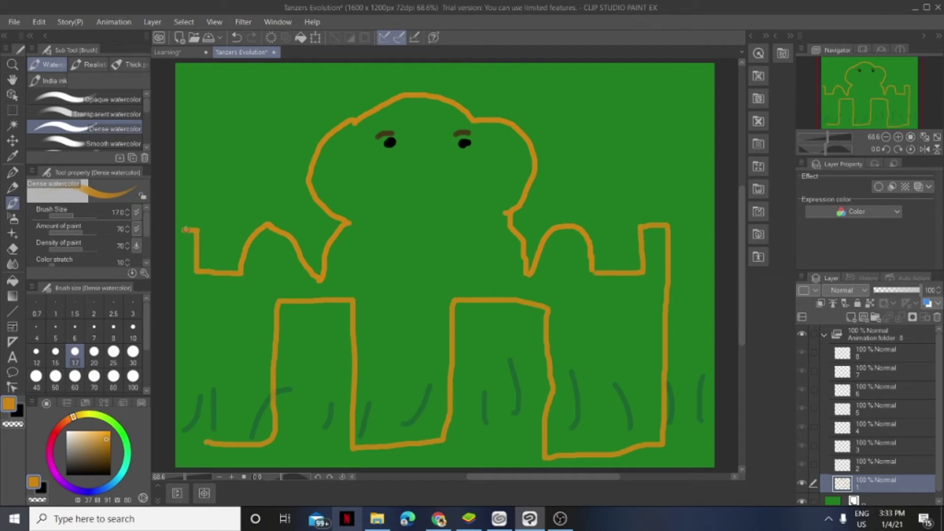
left_click_drag(180, 230, 173, 367)
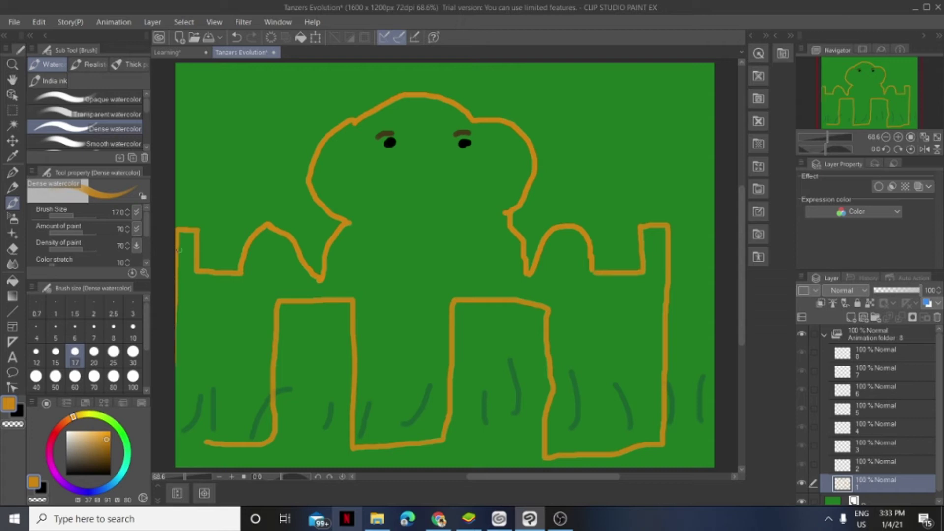
mouse_move(178, 240)
left_mouse_down()
mouse_move(177, 442)
mouse_move(207, 445)
left_mouse_up()
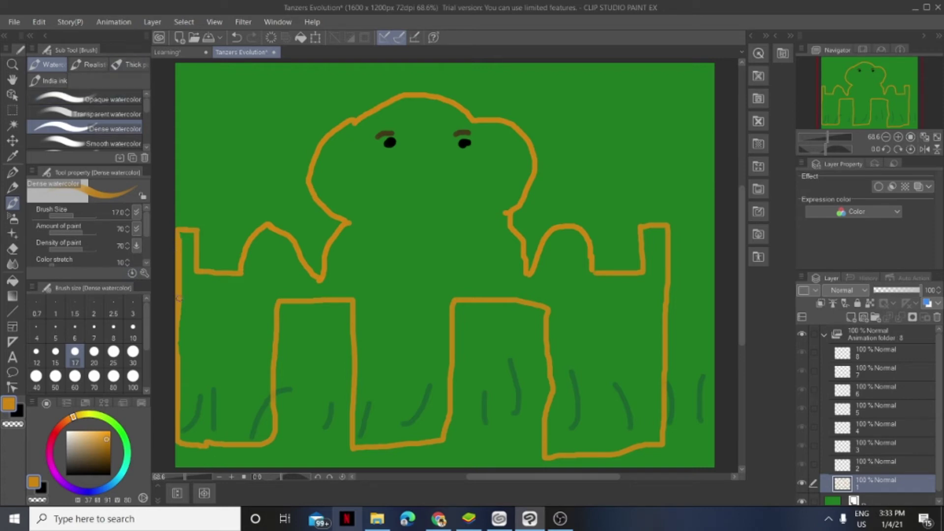
left_click_drag(179, 306, 178, 357)
mouse_move(401, 234)
left_mouse_down()
mouse_move(256, 180)
mouse_move(215, 129)
left_mouse_up()
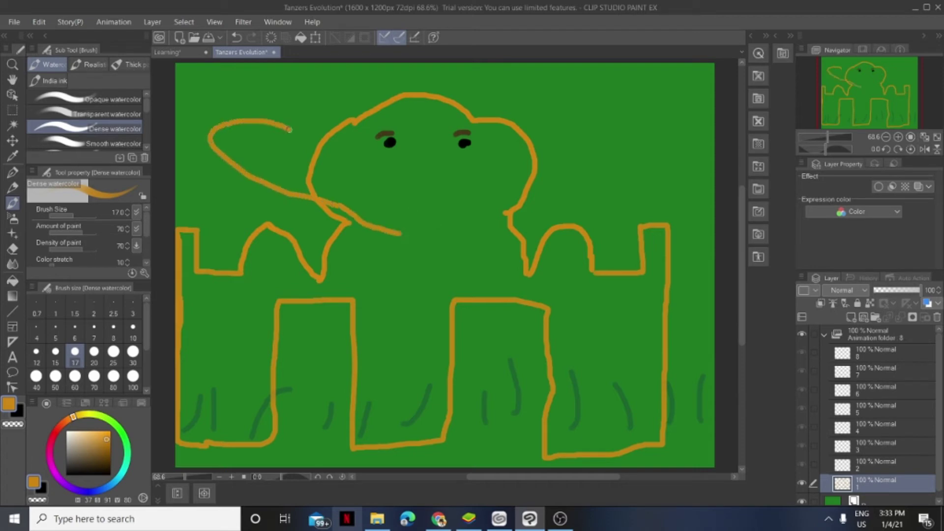
left_click(236, 37)
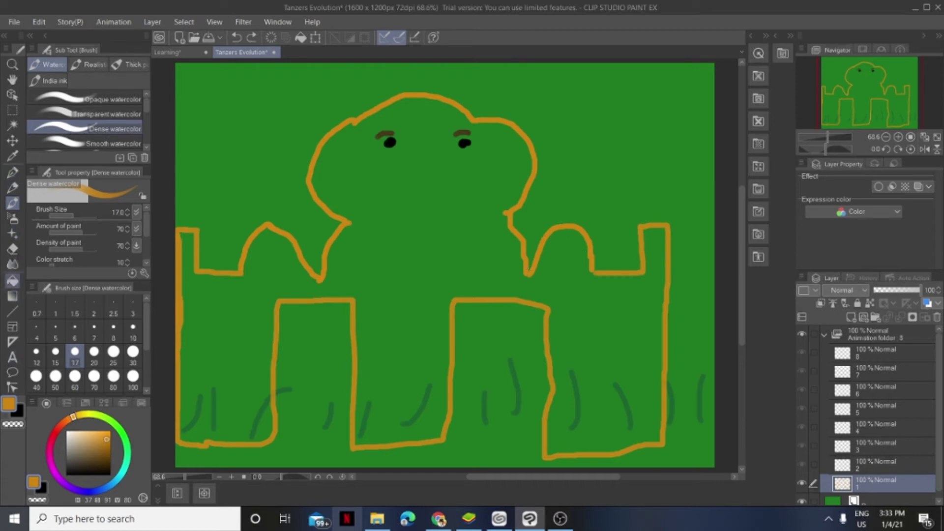
Fill the inside of the character's outline with a medium gray-brown, referring only to the editing layer
left_click_drag(82, 449, 77, 462)
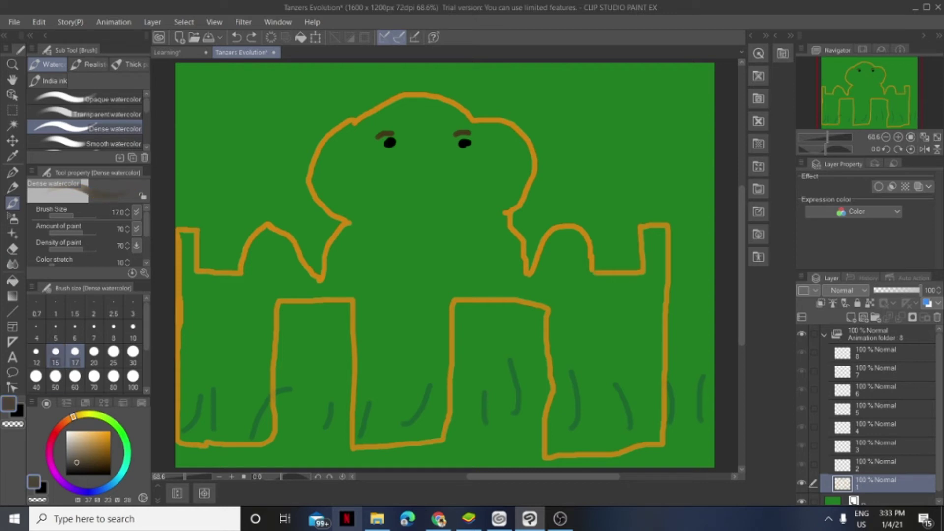
left_click(13, 280)
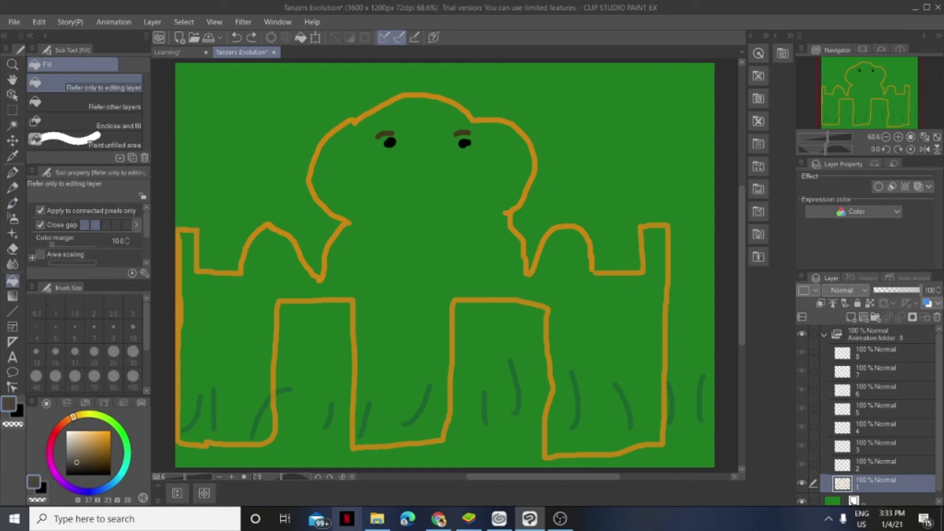
left_click(417, 236)
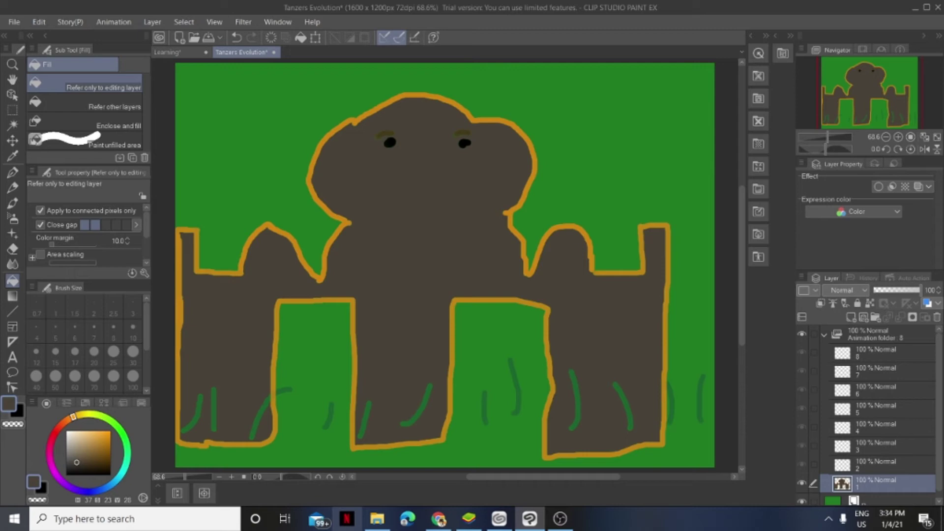
left_click(74, 452)
left_click(417, 236)
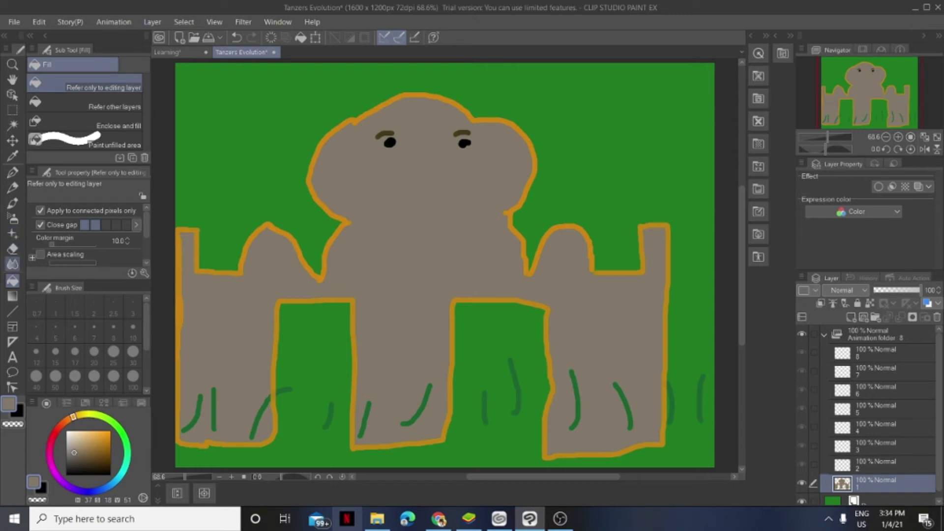
Choose black and paint a rectangular box beside the character's head with the Dense watercolor brush
left_click(12, 218)
left_click(12, 203)
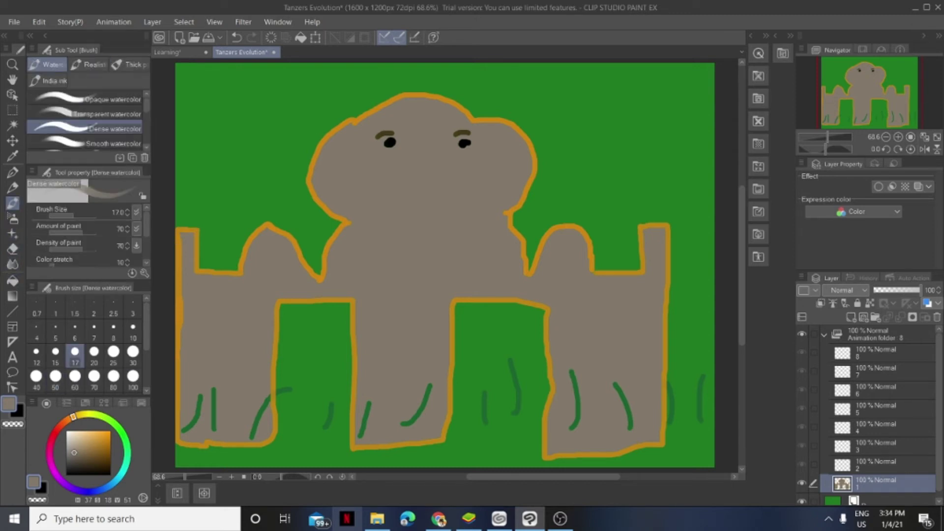
left_click_drag(101, 438, 111, 431)
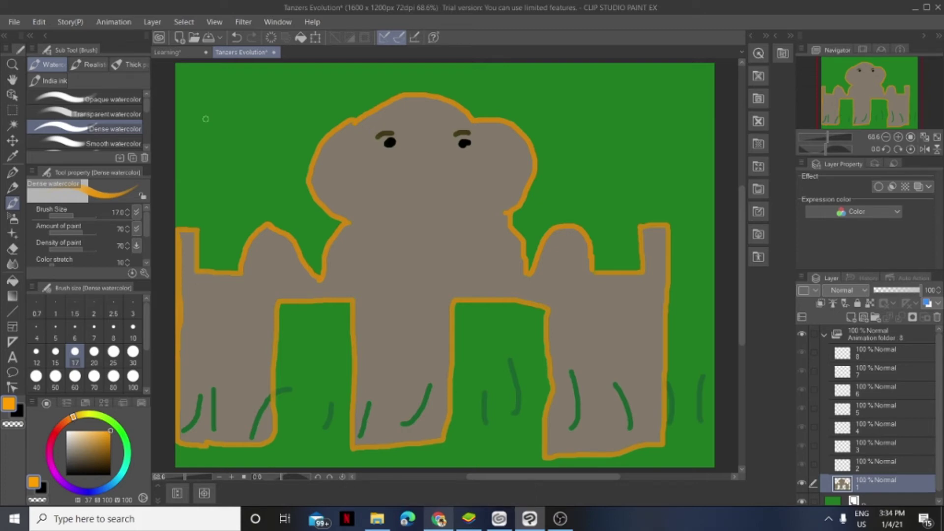
left_click_drag(93, 445, 66, 474)
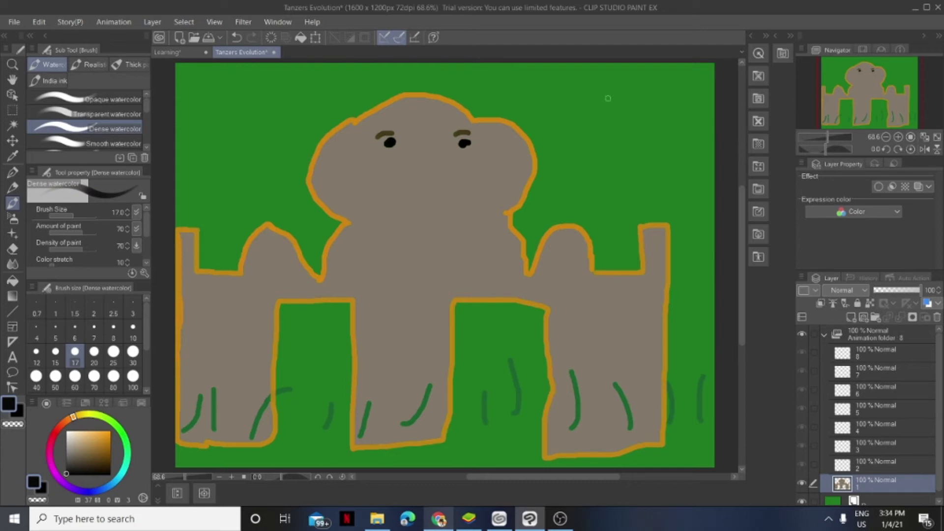
mouse_move(609, 85)
left_mouse_down()
mouse_move(673, 88)
mouse_move(679, 121)
mouse_move(574, 131)
mouse_move(575, 84)
mouse_move(612, 85)
left_mouse_up()
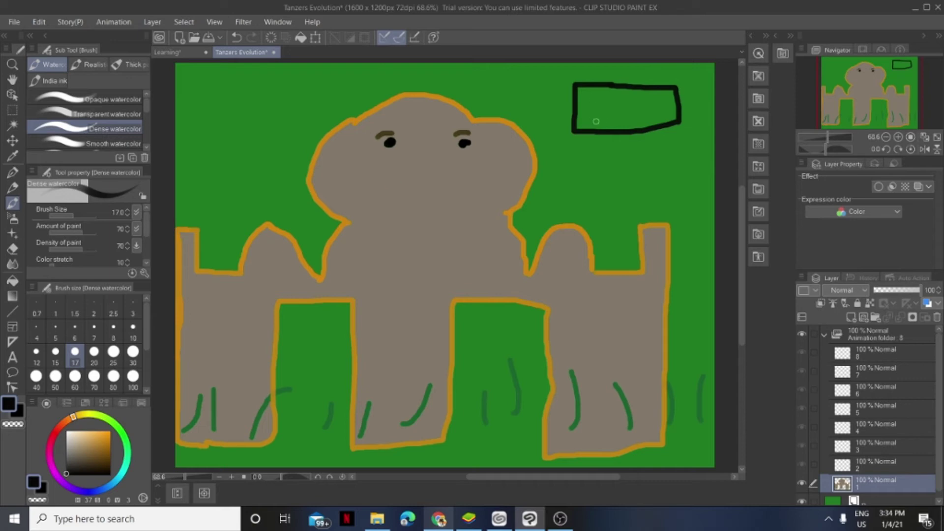
Letter "New" inside the black box and extend the box outline to the canvas's right edge
mouse_move(596, 121)
left_mouse_down()
mouse_move(602, 104)
mouse_move(610, 125)
mouse_move(617, 97)
mouse_move(635, 124)
mouse_move(646, 112)
mouse_move(651, 125)
mouse_move(672, 100)
left_mouse_up()
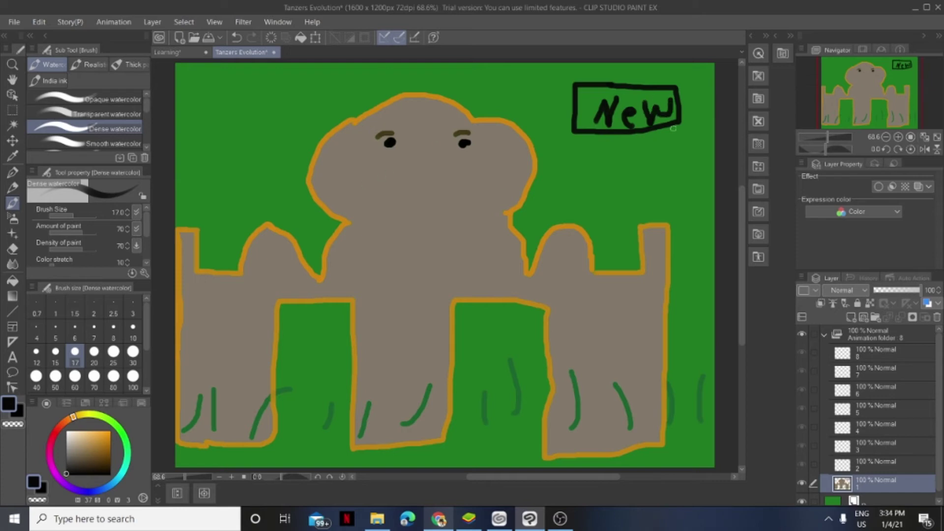
left_click_drag(680, 121, 713, 118)
left_click_drag(675, 84, 717, 91)
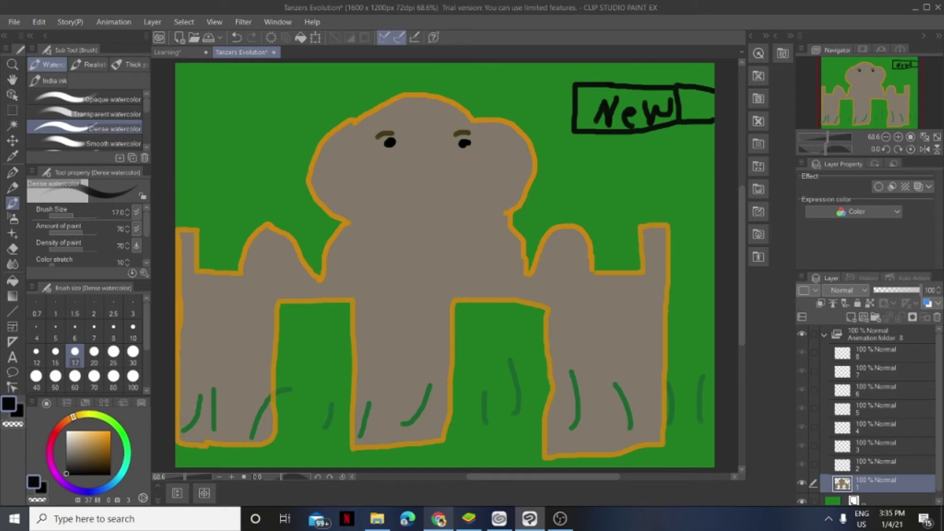
Erase most of the "New" lettering inside the black box with the Hard eraser
key("e")
left_click(13, 281)
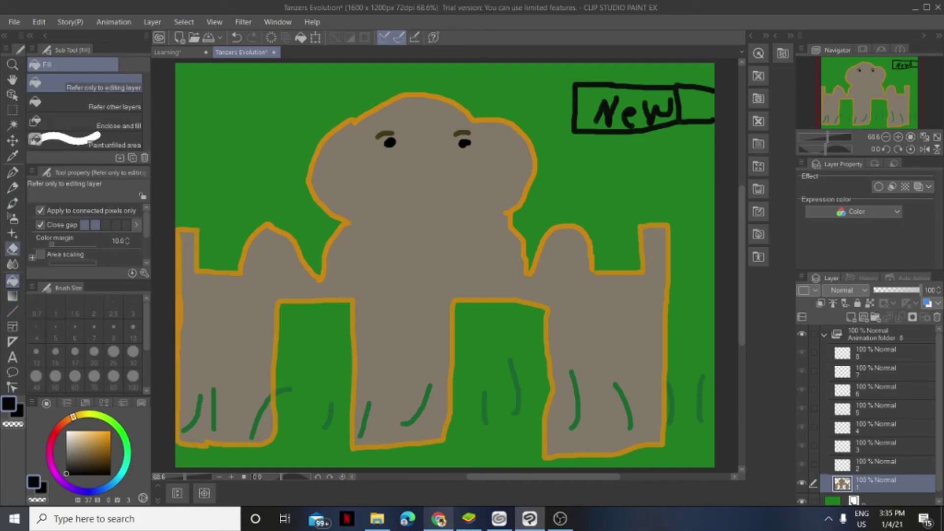
key("e")
mouse_move(591, 111)
left_mouse_down()
mouse_move(598, 122)
mouse_move(608, 106)
mouse_move(609, 122)
mouse_move(603, 104)
mouse_move(604, 121)
mouse_move(617, 99)
mouse_move(633, 108)
mouse_move(618, 114)
mouse_move(637, 112)
mouse_move(620, 114)
mouse_move(635, 114)
mouse_move(614, 98)
mouse_move(631, 113)
mouse_move(621, 124)
mouse_move(634, 125)
mouse_move(648, 124)
mouse_move(646, 100)
mouse_move(650, 120)
mouse_move(656, 107)
left_mouse_up()
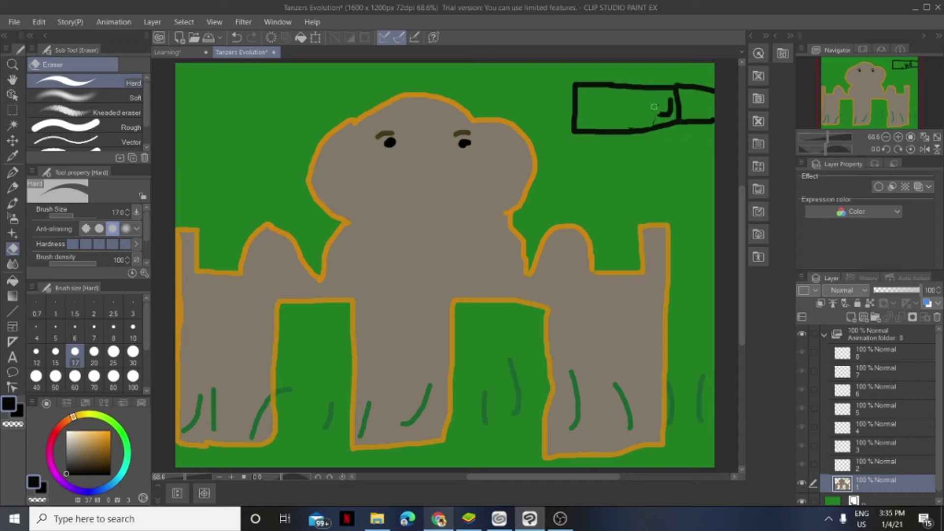
left_click(560, 519)
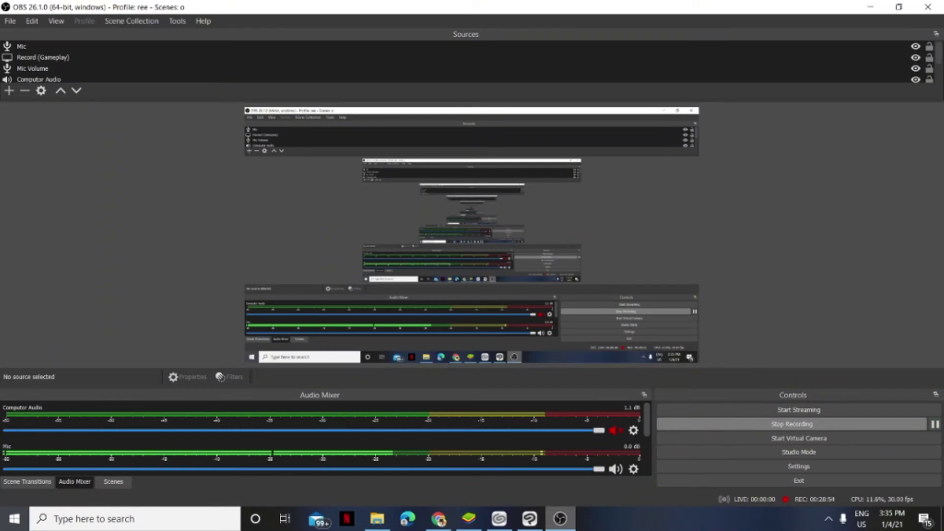
left_click(438, 519)
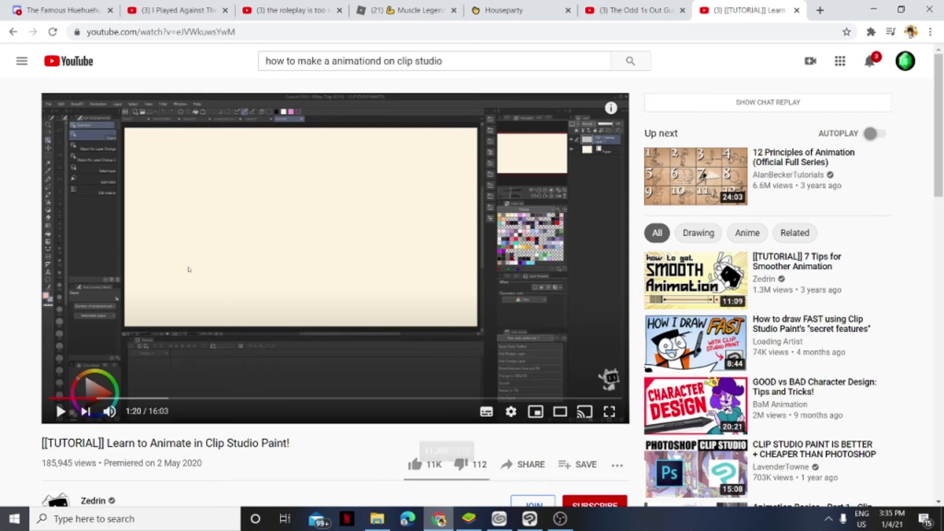
left_click(469, 519)
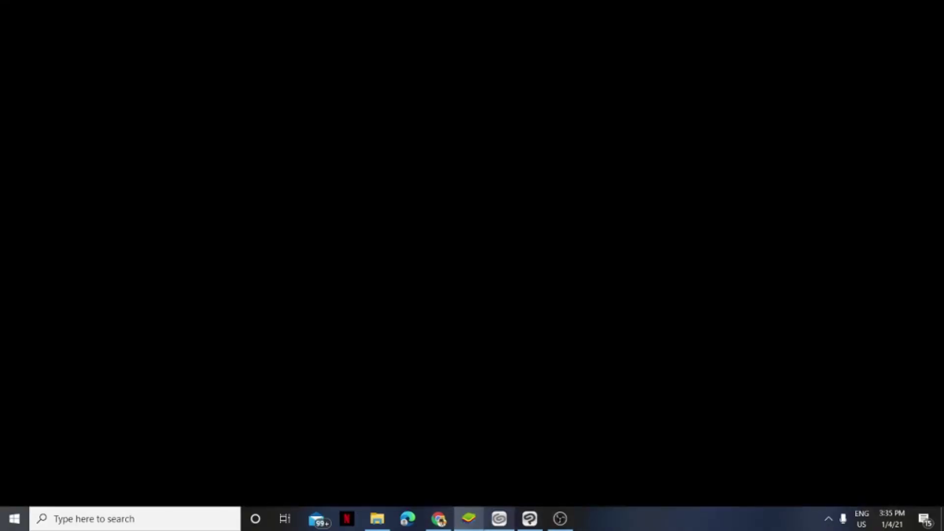
left_click(530, 519)
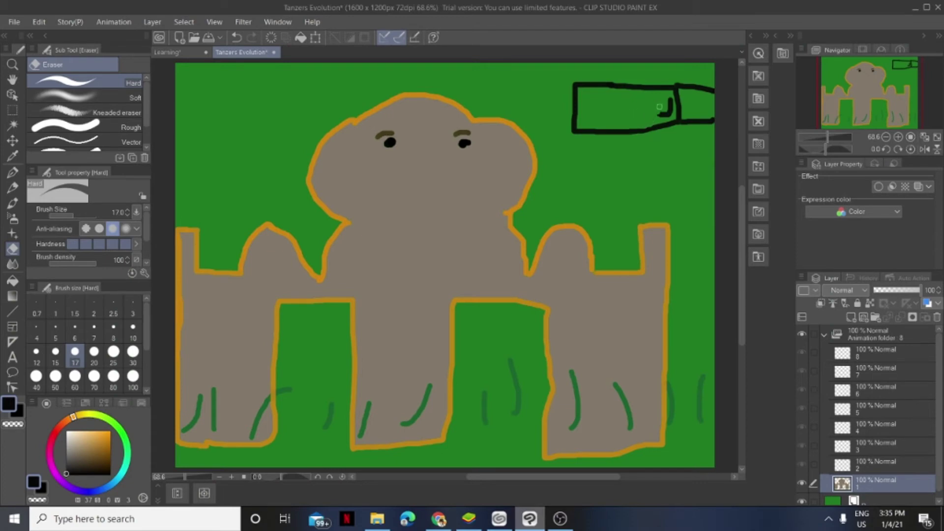
Erase the last lettering remnant and the inner dividing line from the black box
mouse_move(660, 107)
left_mouse_down()
mouse_move(665, 118)
mouse_move(674, 99)
mouse_move(666, 104)
mouse_move(678, 115)
mouse_move(672, 100)
mouse_move(682, 93)
mouse_move(669, 98)
mouse_move(684, 117)
mouse_move(672, 95)
mouse_move(684, 97)
mouse_move(672, 92)
left_mouse_up()
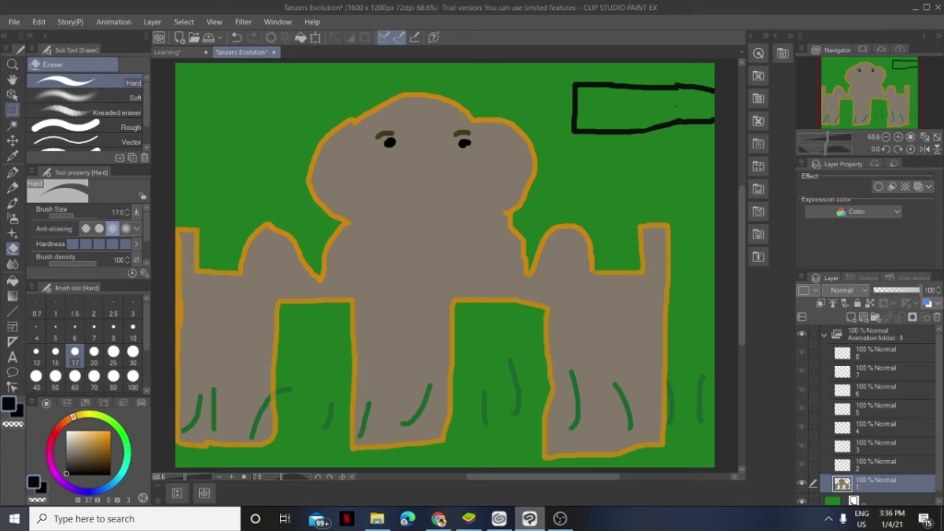
Move the character's layer slightly up and to the right, and close the black box's open right side with the Dense watercolor brush
left_click(12, 95)
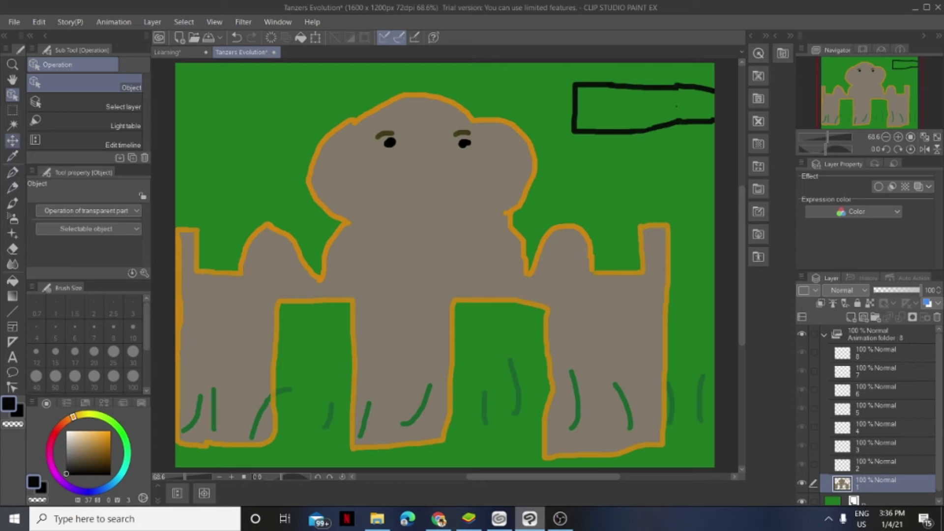
left_click(12, 141)
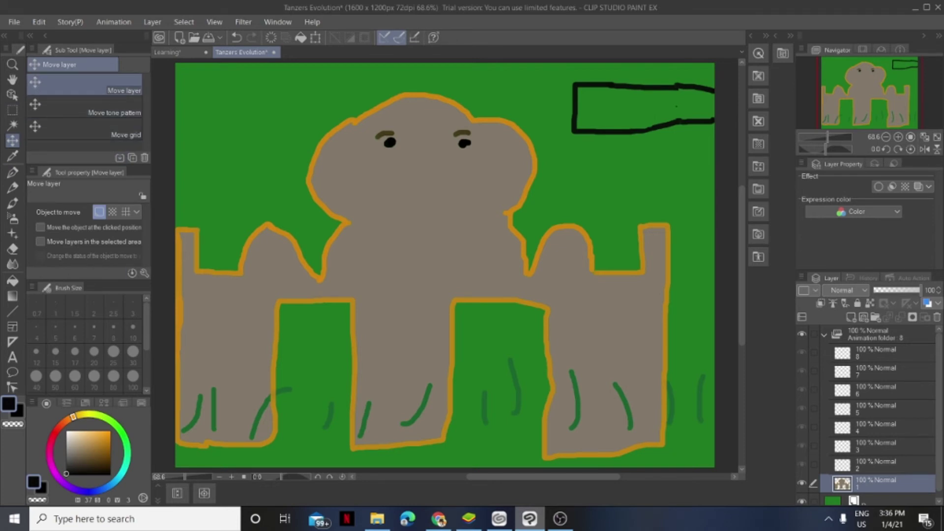
mouse_move(433, 275)
left_mouse_down()
mouse_move(427, 211)
mouse_move(435, 315)
mouse_move(445, 222)
mouse_move(459, 223)
mouse_move(455, 232)
left_mouse_up()
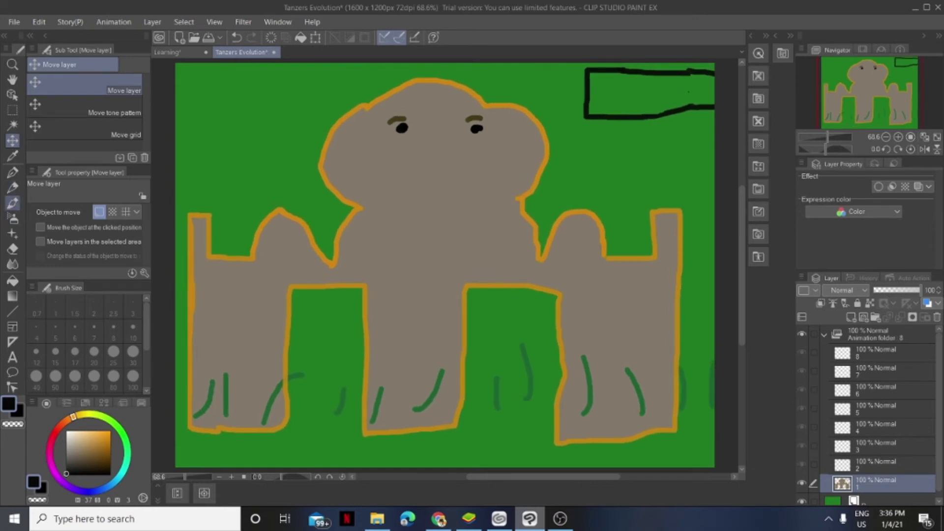
left_click(12, 202)
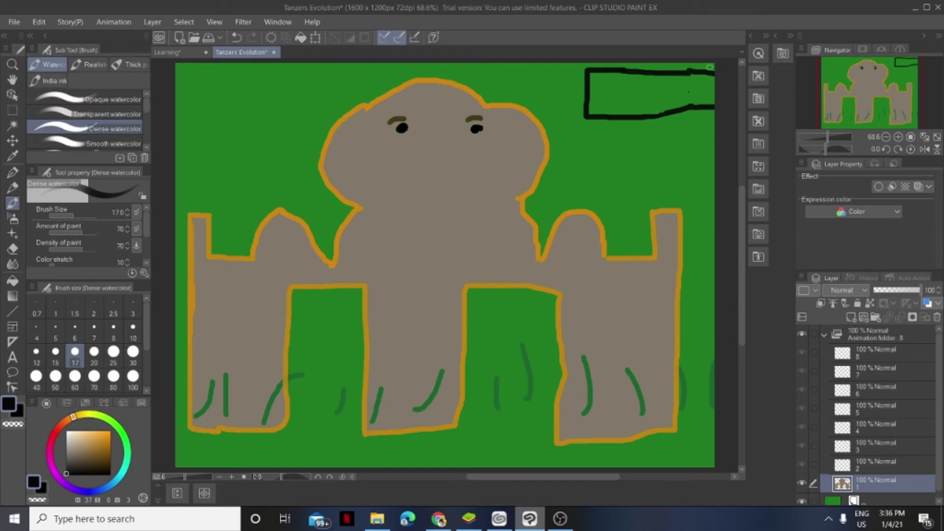
left_click_drag(713, 73, 713, 108)
Try to draw a black rounded balloon inside the black box
left_click(12, 373)
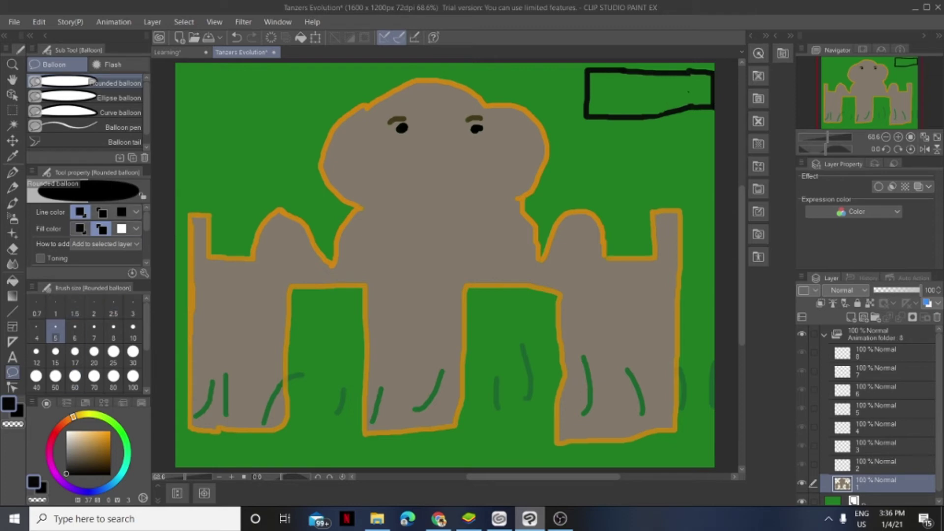
left_click_drag(639, 95, 598, 77)
left_click_drag(596, 80, 638, 87)
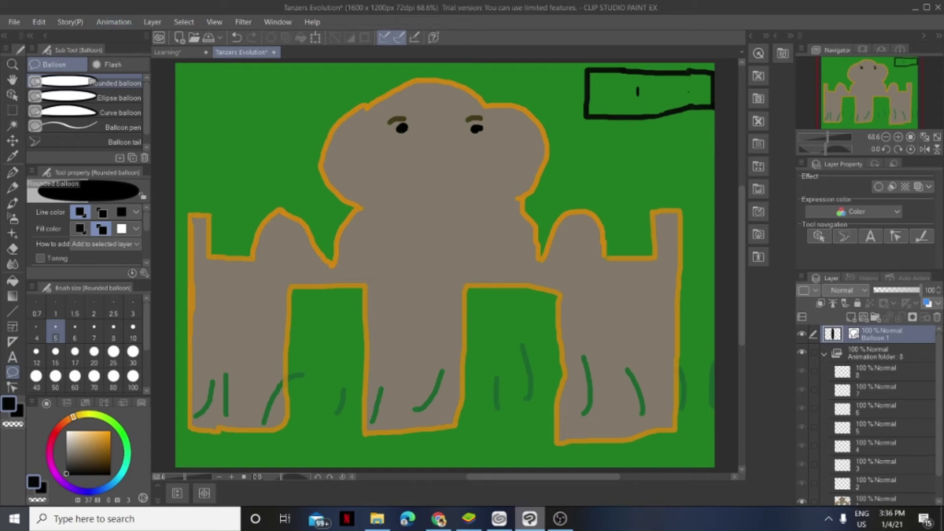
left_click(236, 37)
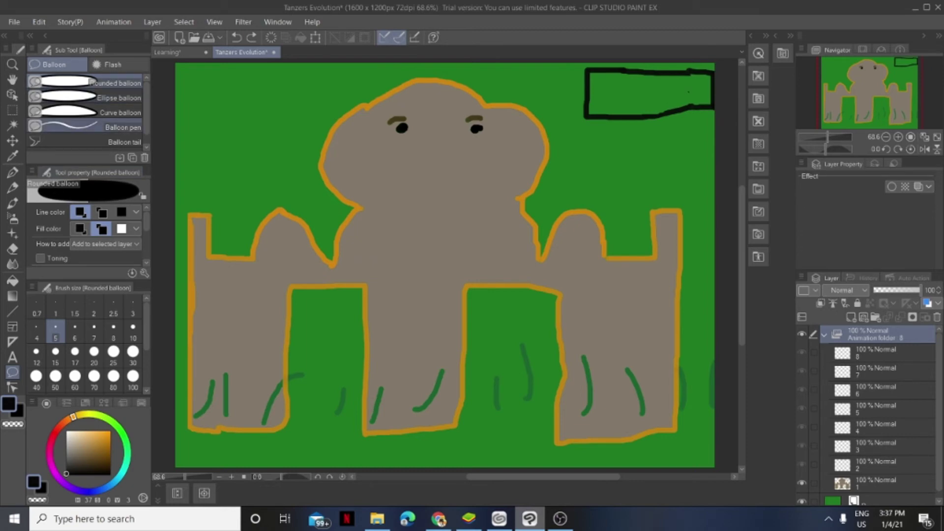
Choose white as the drawing color and use it for both the line and the fill of the Rounded balloon
key("x")
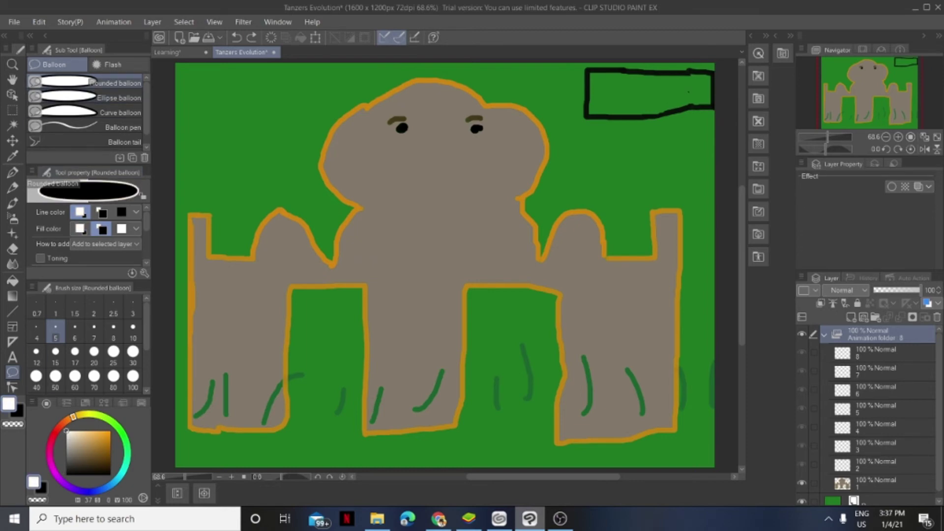
left_click(108, 97)
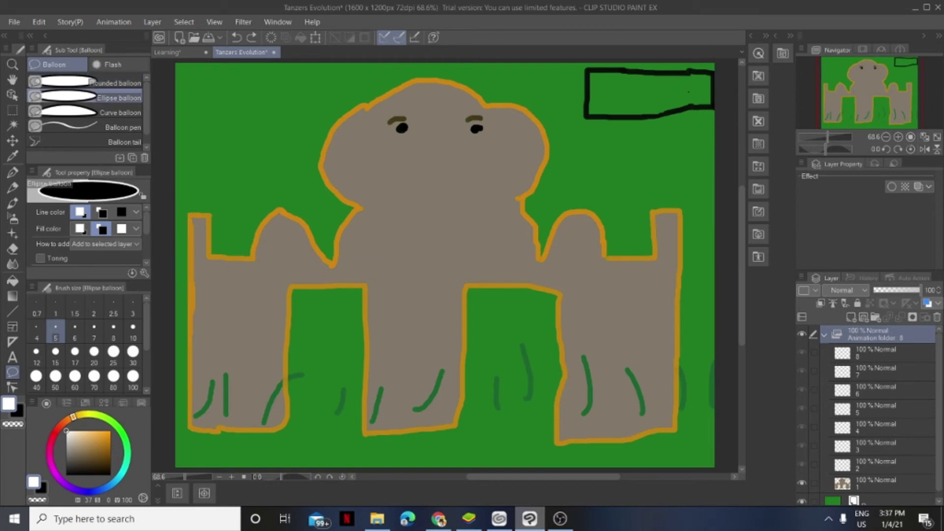
left_click(108, 82)
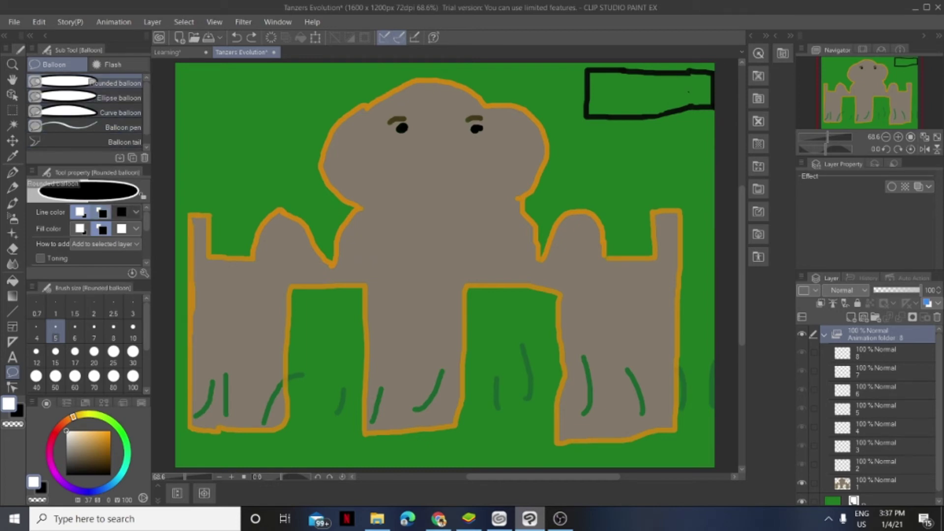
left_click(80, 212)
left_click(80, 229)
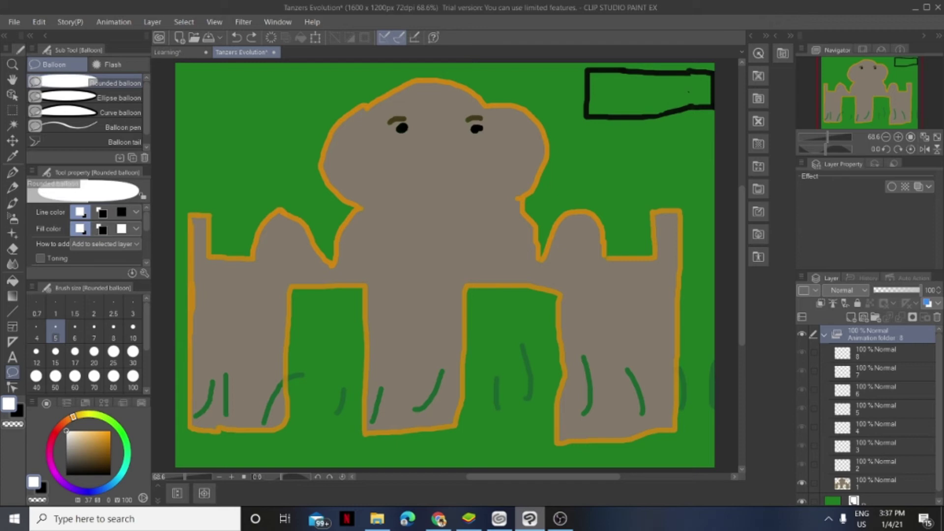
Draw a wide white rounded balloon inside the black box and view its tool properties
left_click_drag(599, 81, 702, 108)
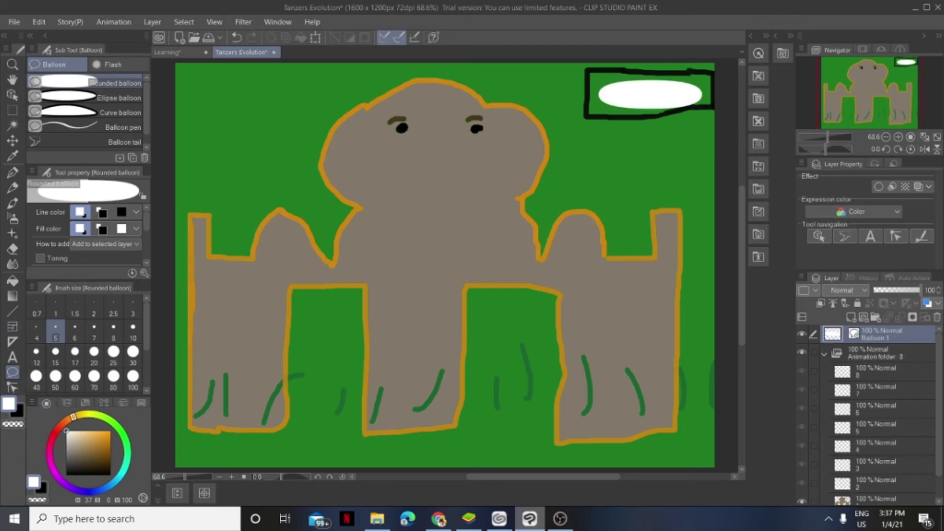
scroll(101, 229, "down", 2)
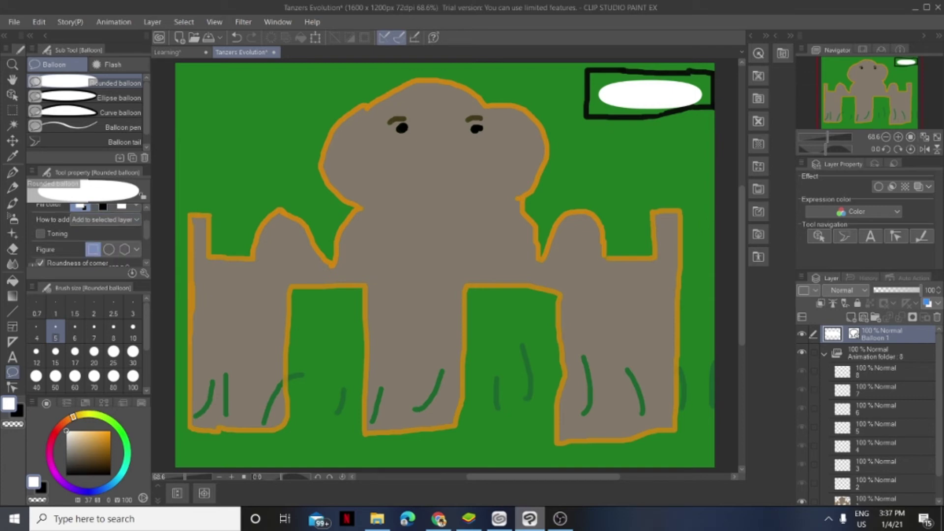
scroll(74, 236, "down", 3)
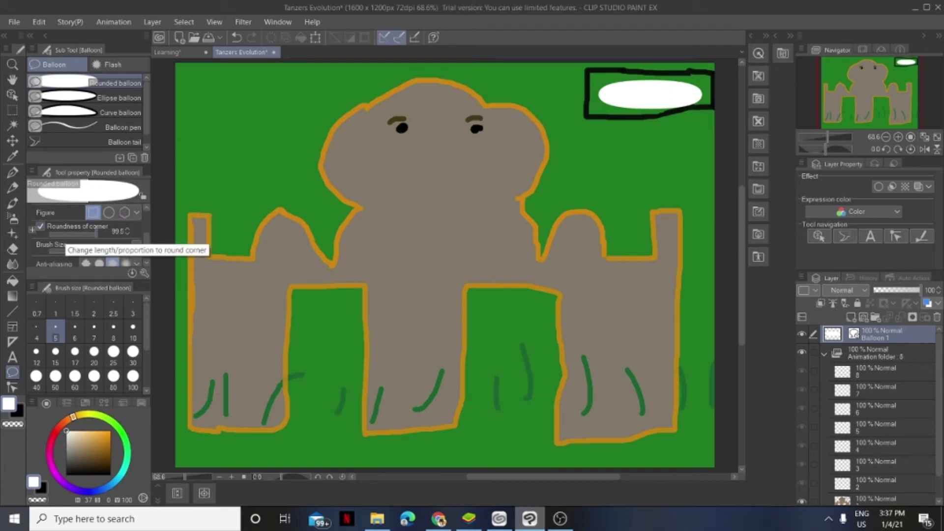
scroll(74, 236, "down", 1)
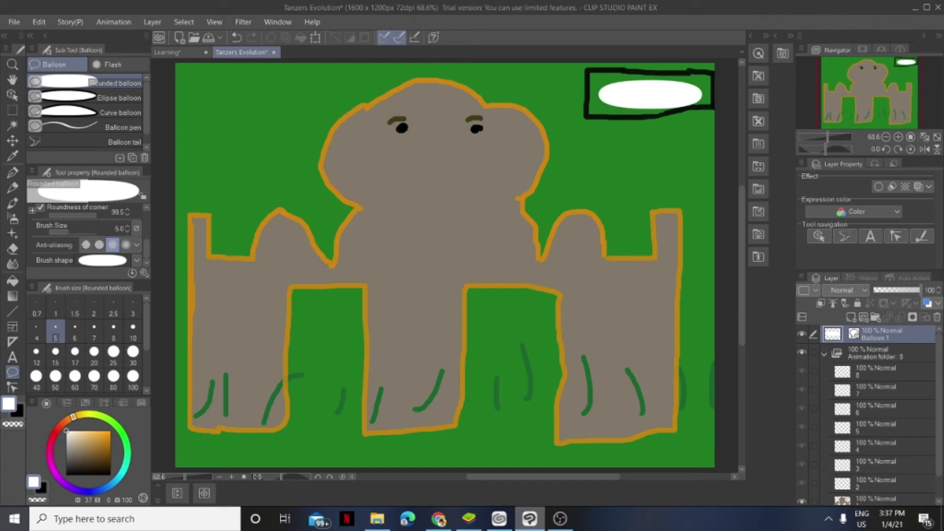
Start a text object at the white balloon's edge and open its detailed settings
left_click(13, 126)
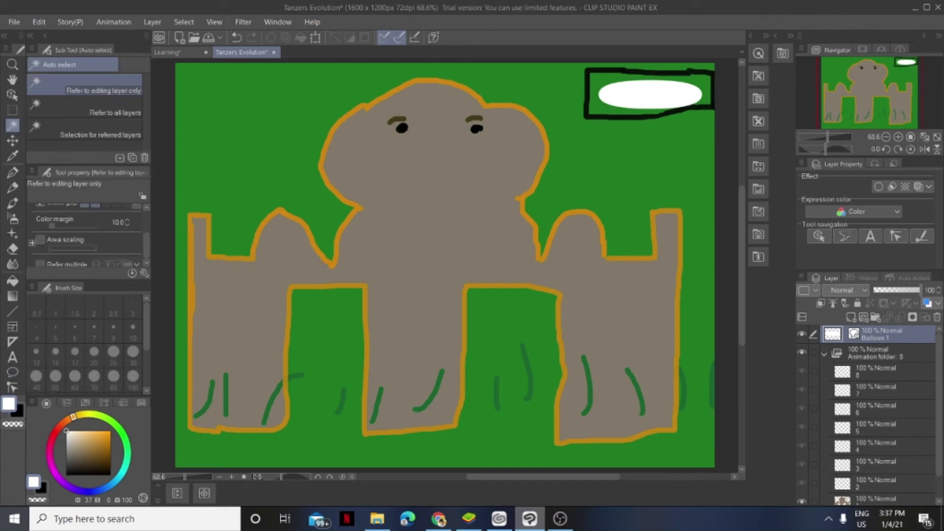
left_click(12, 80)
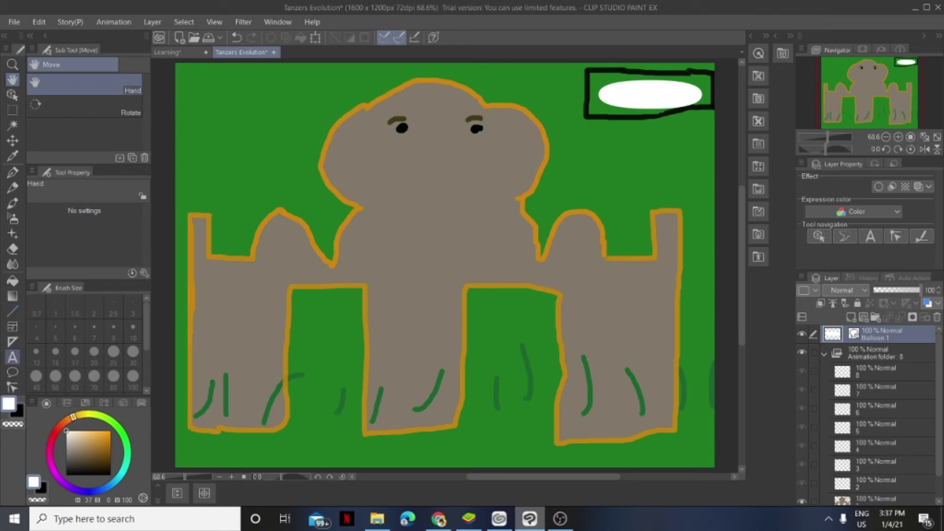
left_click(12, 372)
key("t")
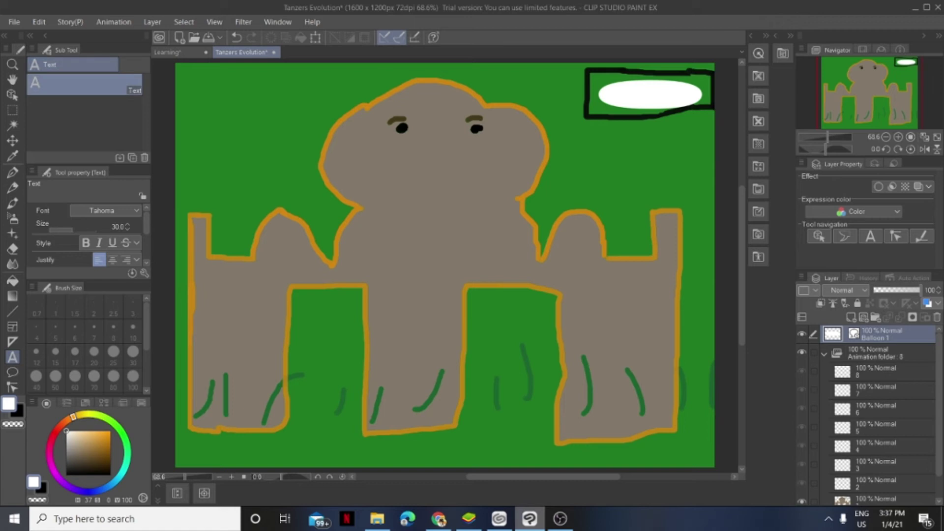
left_click(600, 95)
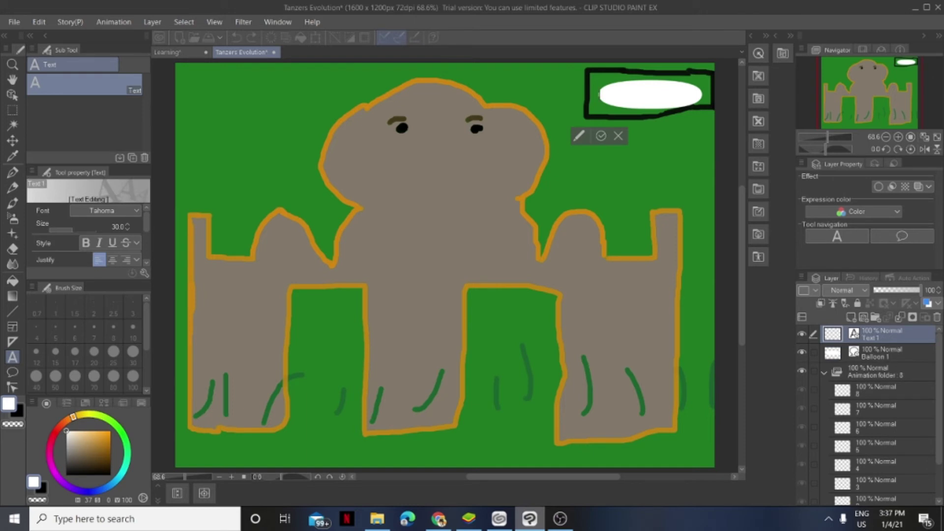
left_click(580, 137)
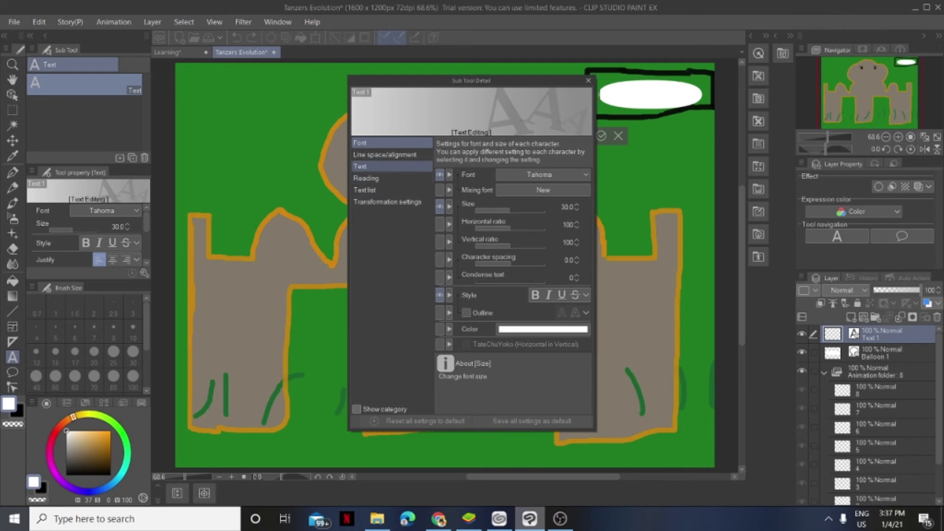
Examine the text object's font, line space/alignment, text, reading, text list and transformation settings
left_click(386, 167)
left_click(387, 155)
left_click(386, 190)
left_click(388, 202)
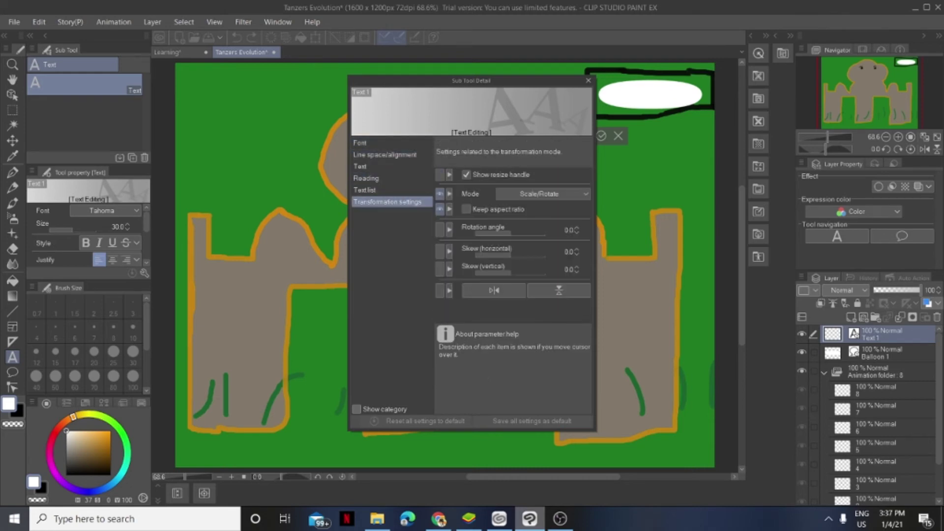
left_click(360, 142)
left_click(384, 154)
left_click(386, 167)
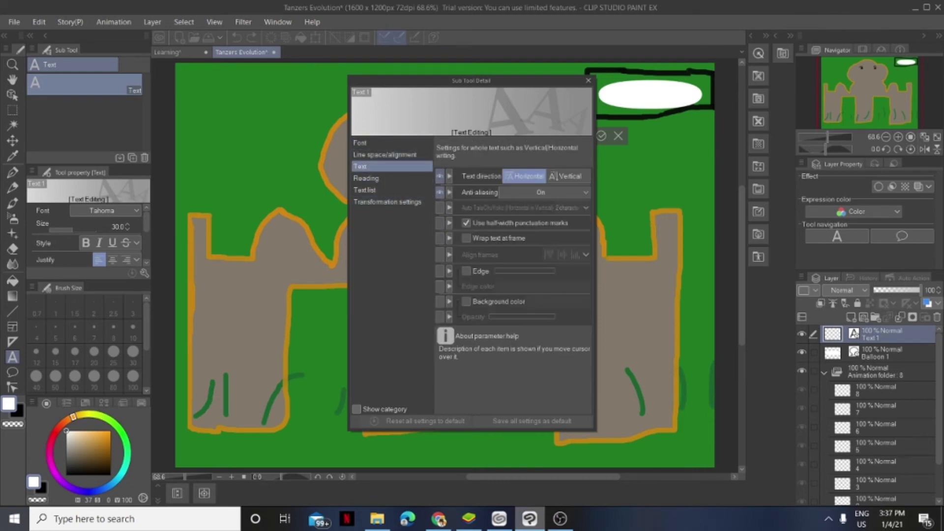
left_click(386, 178)
left_click(387, 191)
left_click(386, 143)
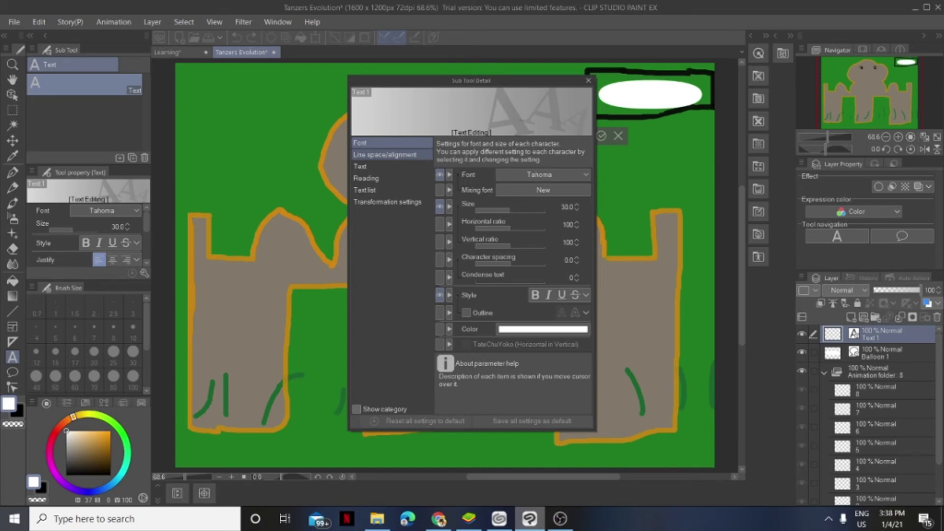
left_click(392, 155)
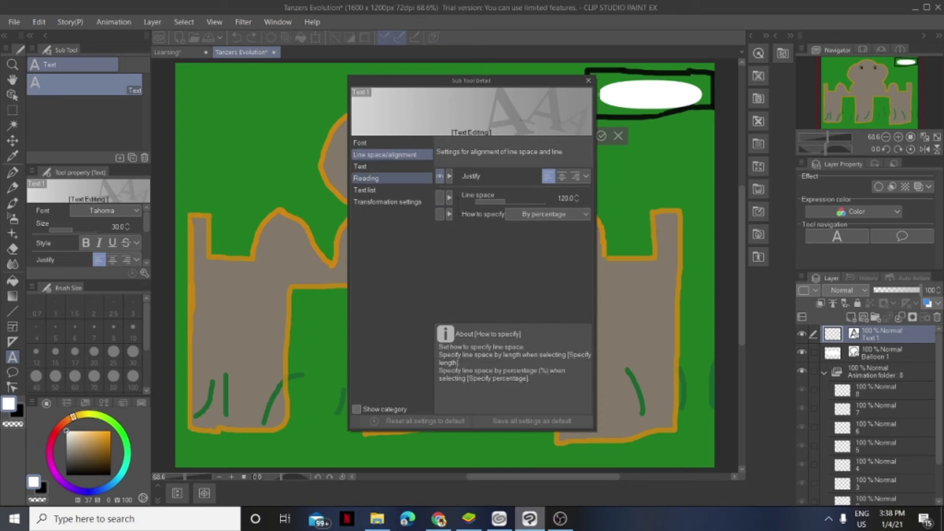
left_click(389, 167)
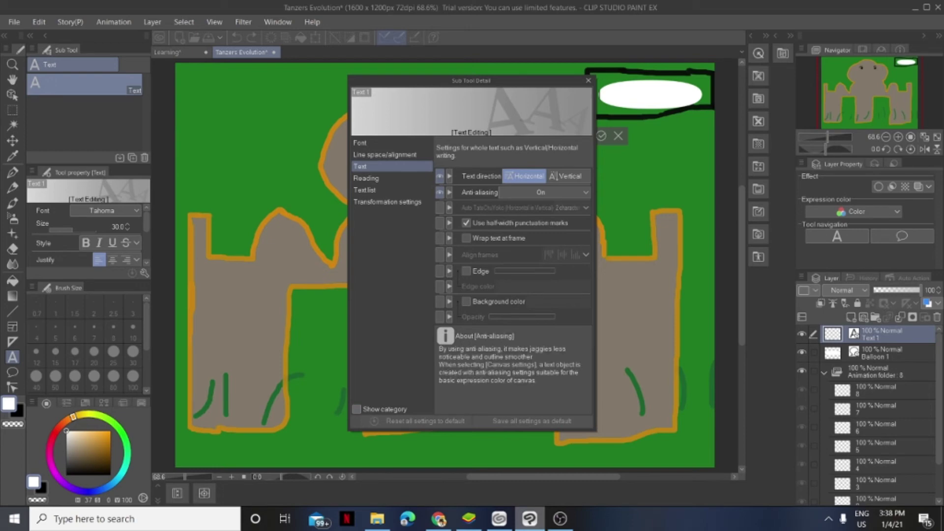
Cancel the empty text object and undo the white balloon in the black box
left_click(588, 81)
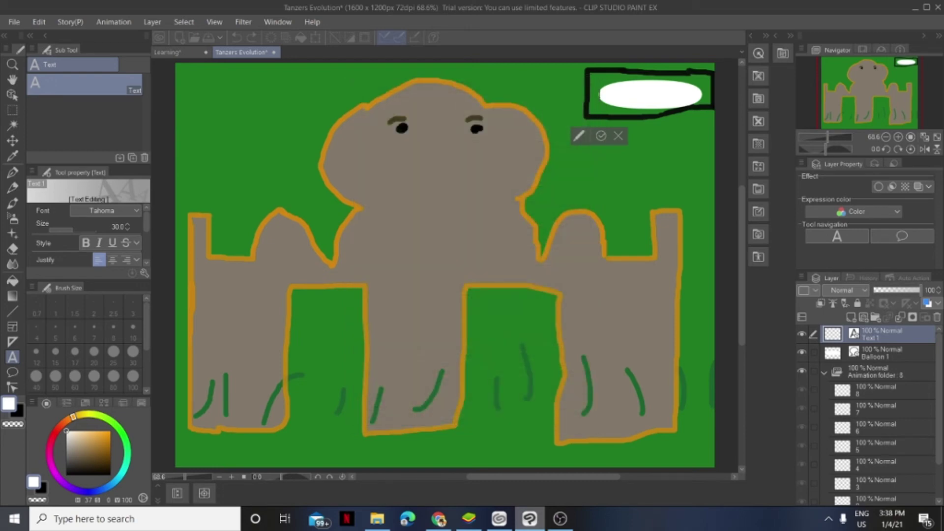
key("Escape")
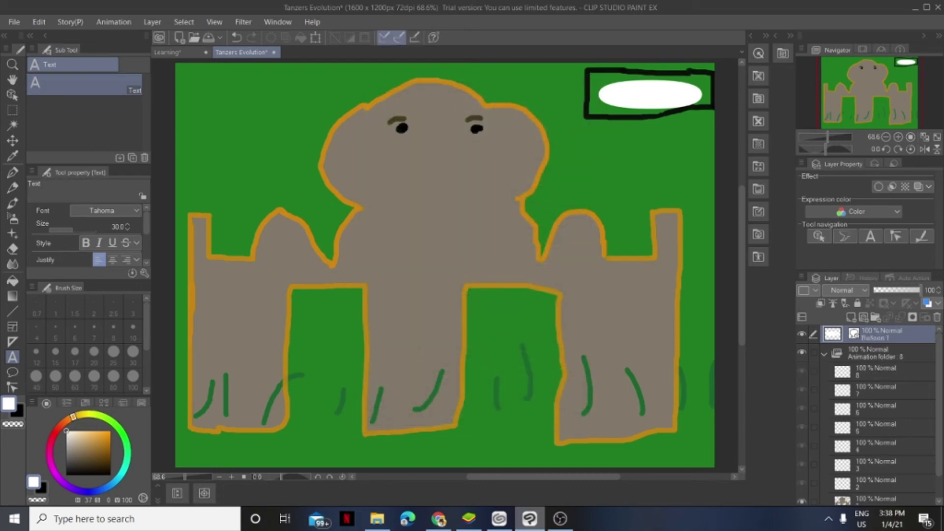
left_click(237, 37)
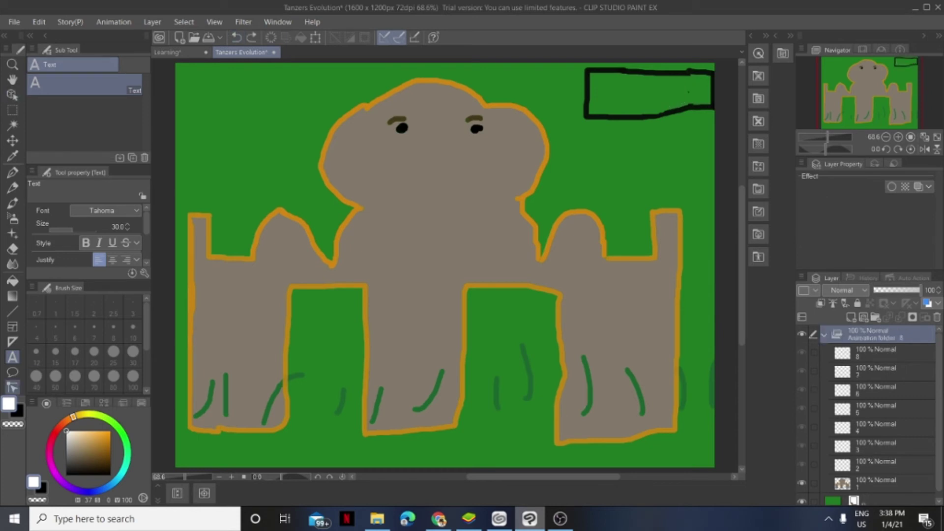
Set the Text tool to size 58.7 with bold and italic styles
left_click(12, 373)
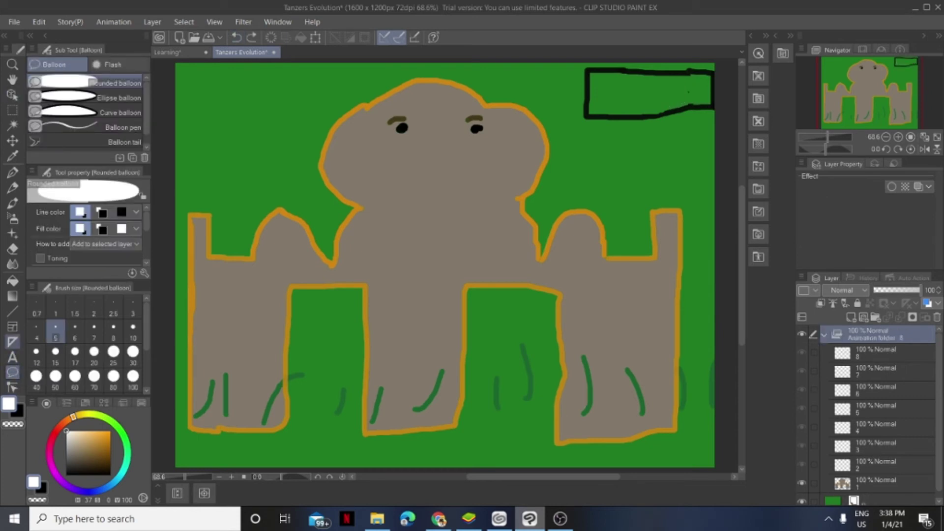
left_click(12, 357)
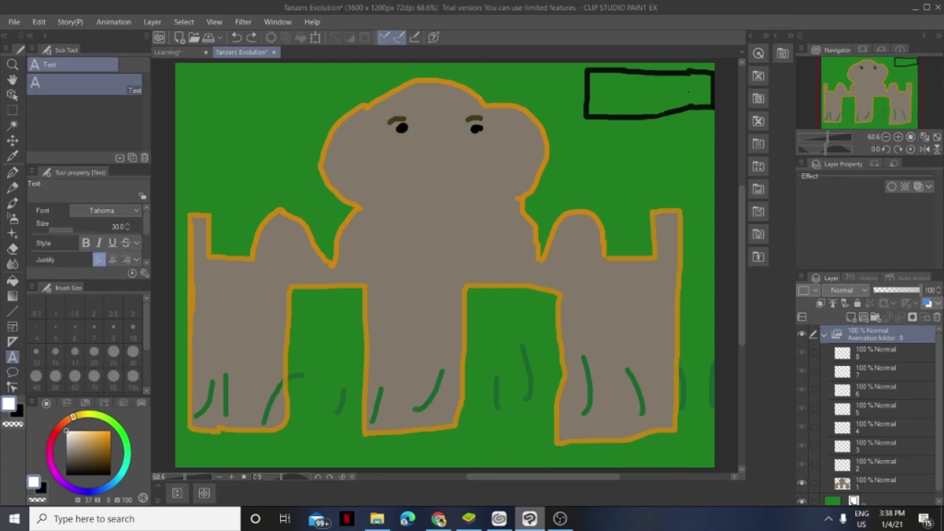
left_click(72, 229)
mouse_move(72, 229)
left_mouse_down()
mouse_move(63, 229)
mouse_move(77, 230)
left_mouse_up()
left_click(99, 243)
left_click(86, 242)
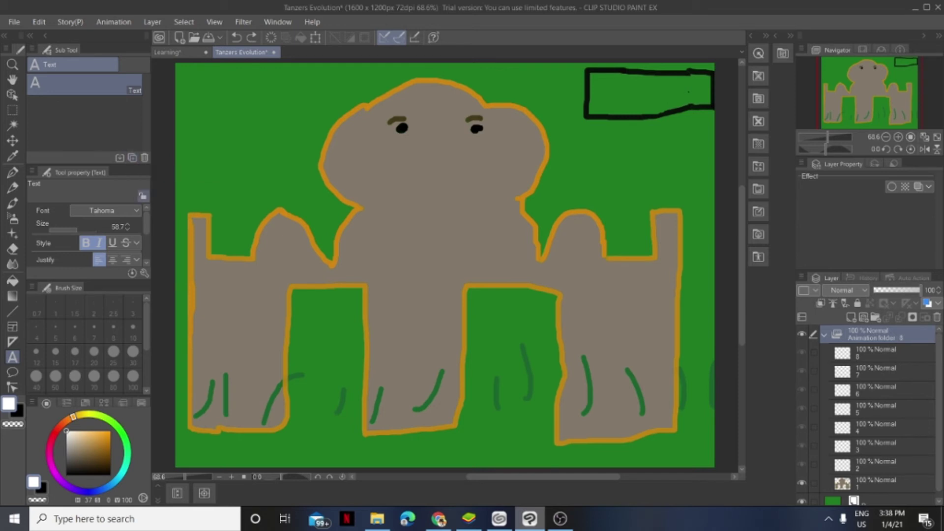
left_click(143, 195)
left_click(143, 196)
key("e")
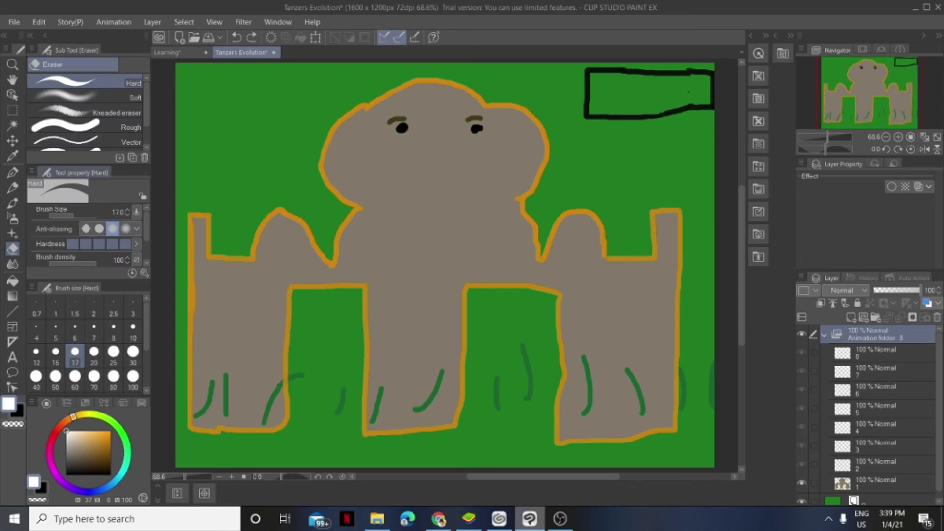
key("alt+Tab")
key("super+d")
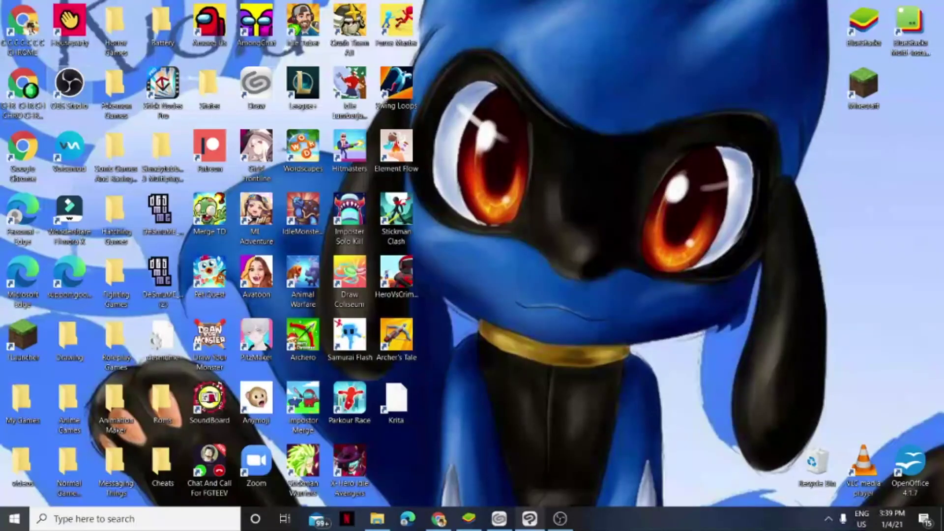
key("alt+Tab")
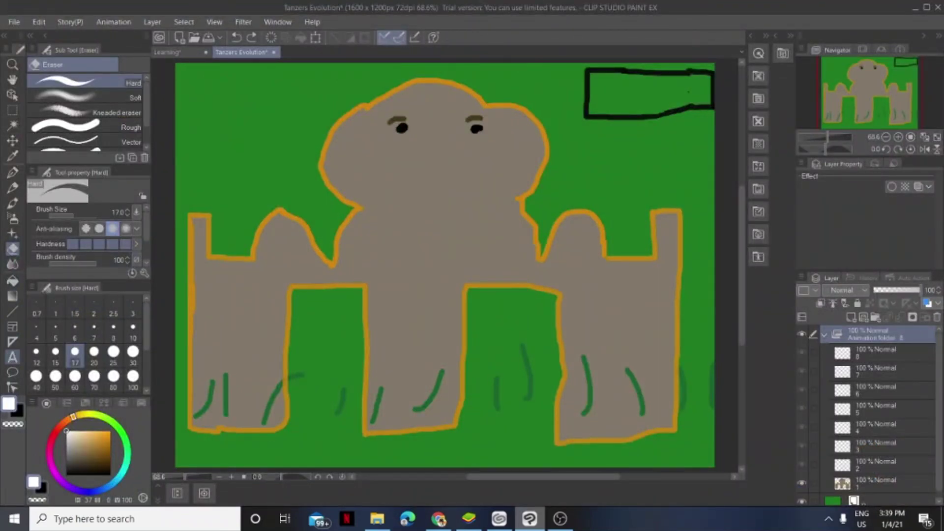
Set the Text tool's size to 61 and its font to Sitka Heading
left_click(12, 357)
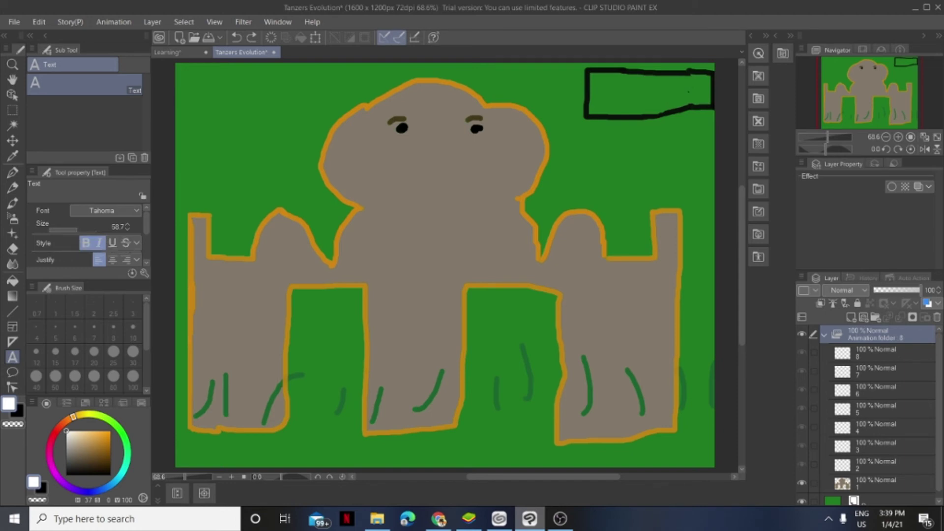
scroll(86, 235, "down", 3)
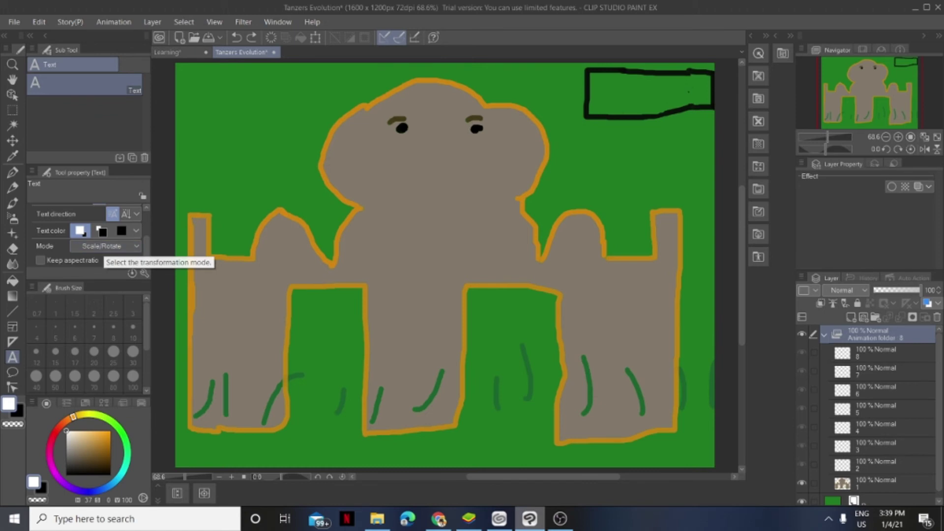
scroll(106, 249, "up", 2)
scroll(86, 235, "down", 1)
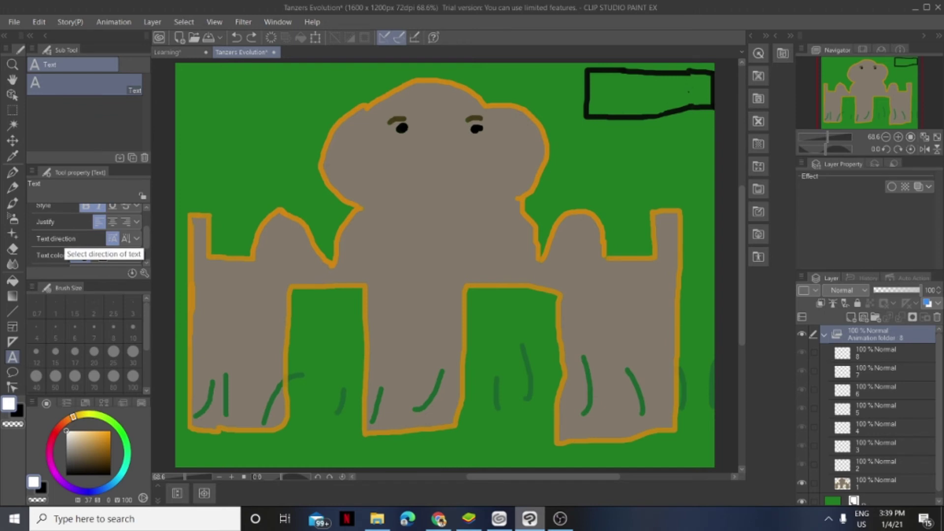
scroll(91, 235, "up", 2)
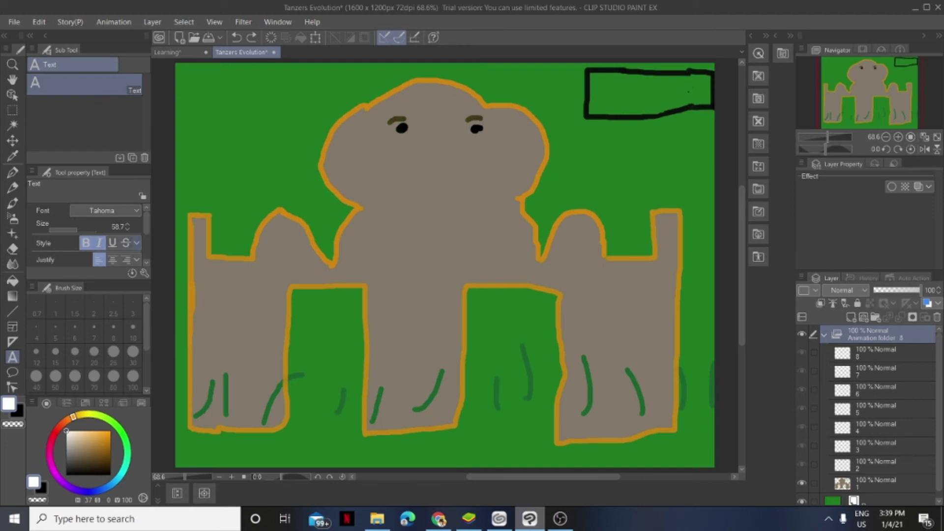
left_click(137, 243)
left_click(78, 229)
left_click(77, 230)
left_click(137, 210)
scroll(89, 228, "up", 1)
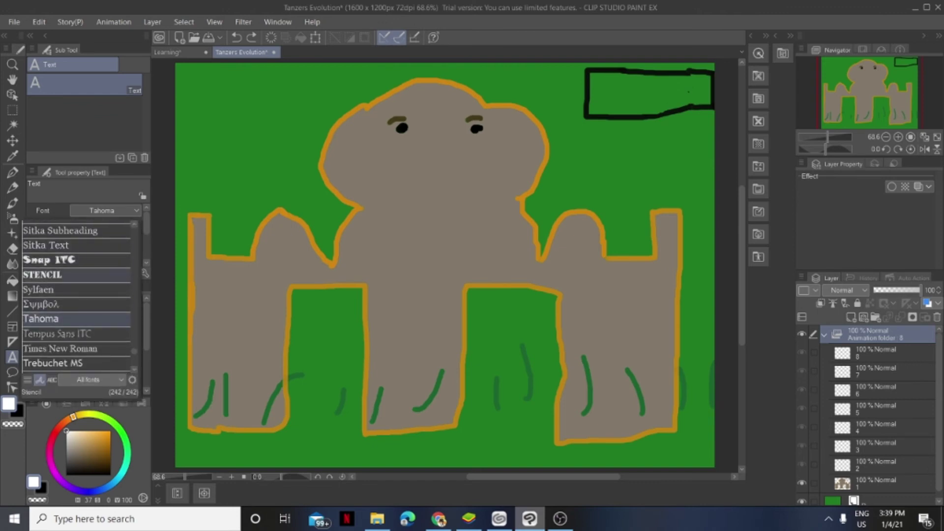
scroll(76, 295, "up", 3)
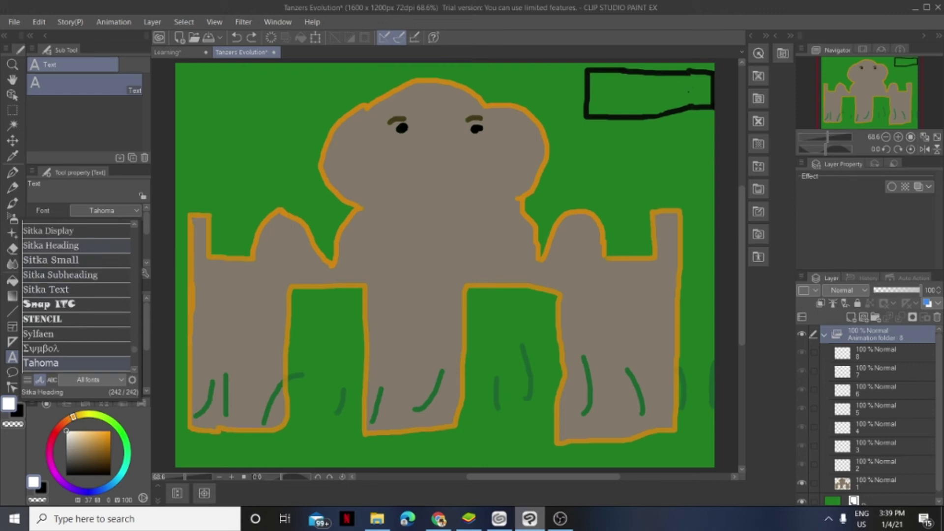
left_click(50, 245)
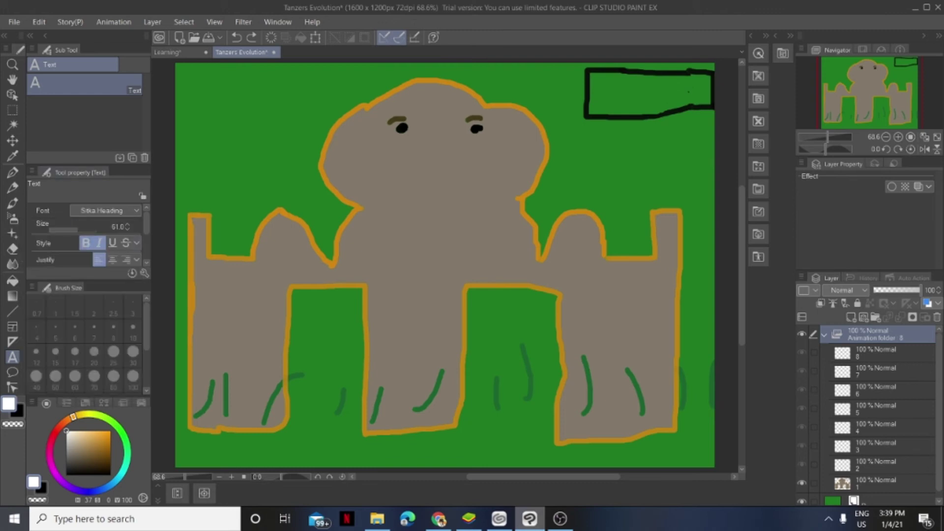
Examine the Text tool's detailed font, line space/alignment, text and edit settings, including the options for how text is added
left_click(32, 171)
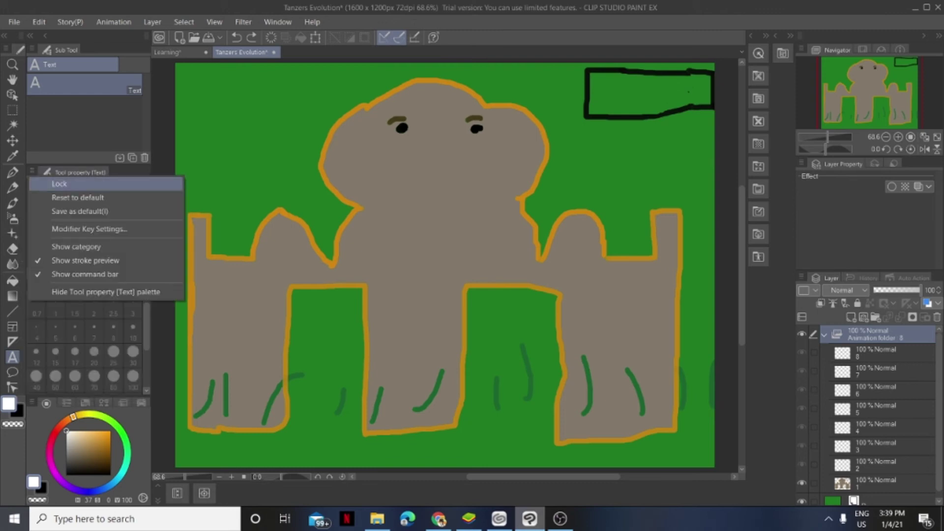
left_click(84, 129)
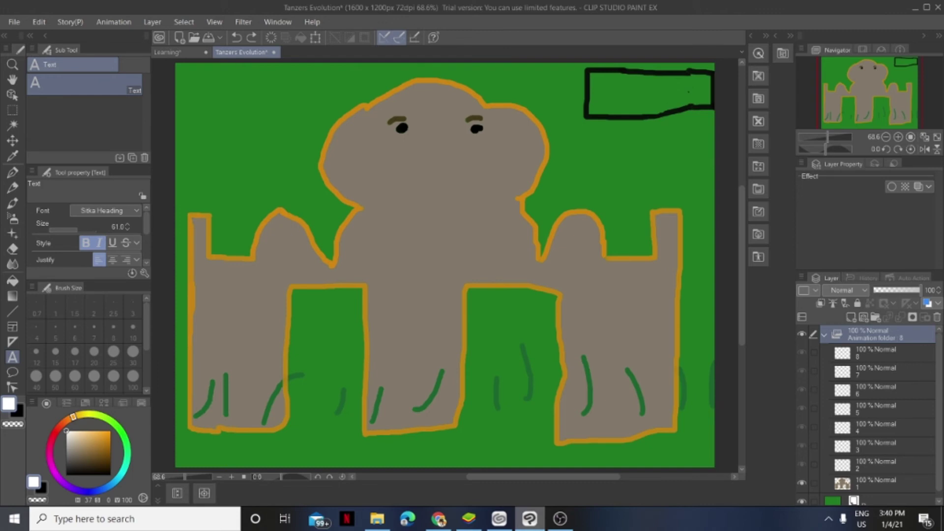
left_click(145, 273)
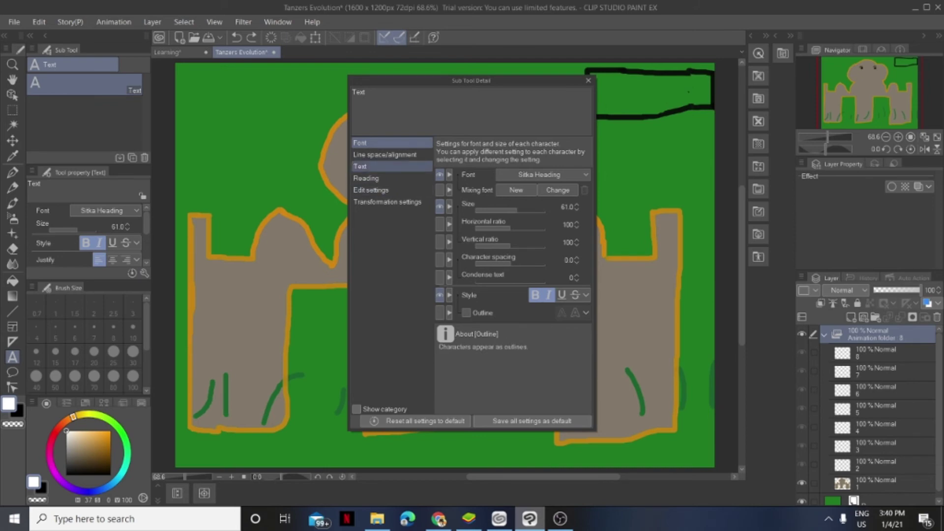
left_click(385, 155)
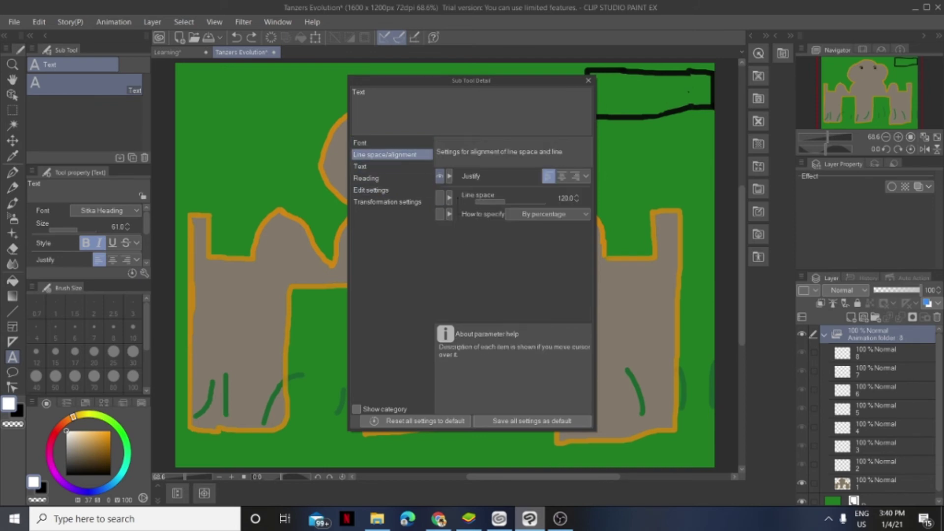
left_click(386, 167)
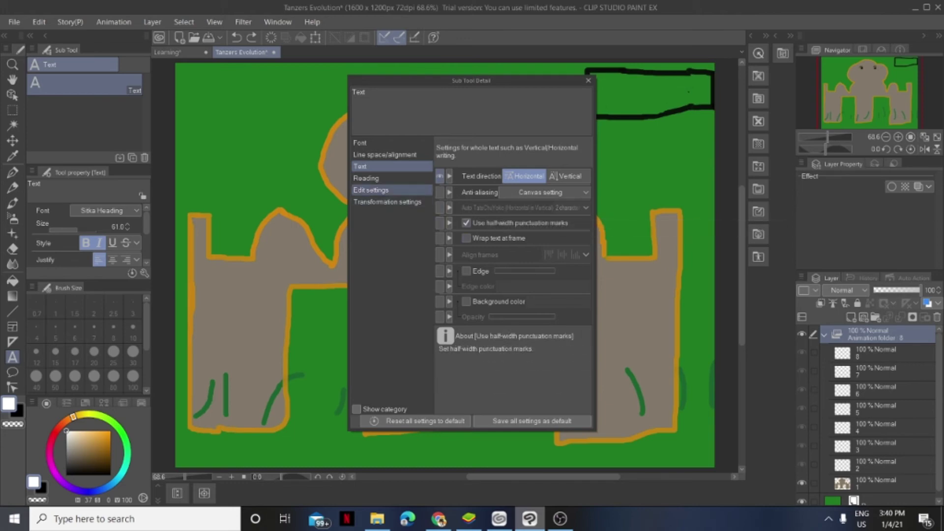
left_click(371, 190)
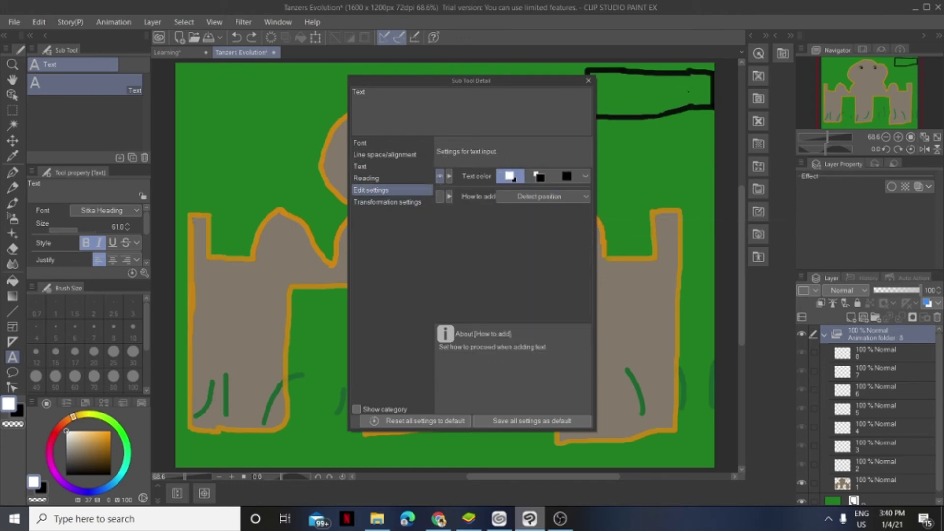
left_click(543, 197)
left_click(543, 233)
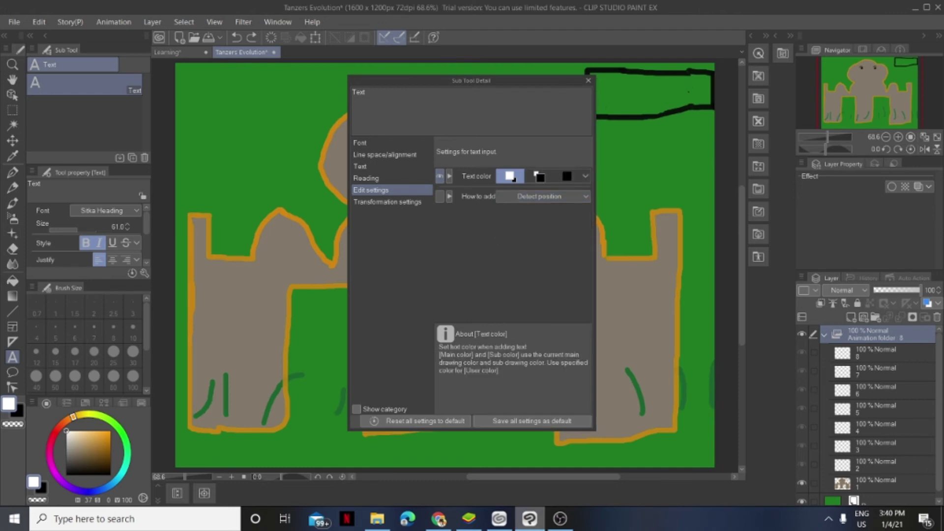